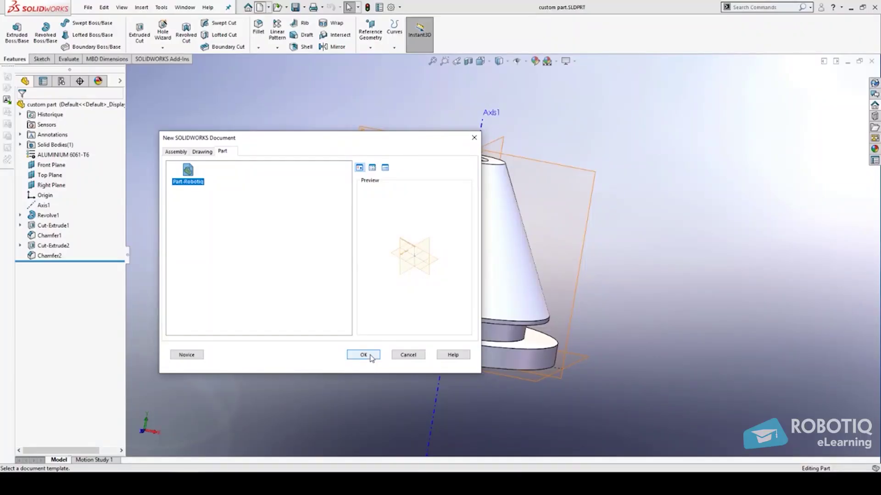
Create a new part from the Part-Robotiq template and start an extruded boss sketch on the Front Plane
click(364, 355)
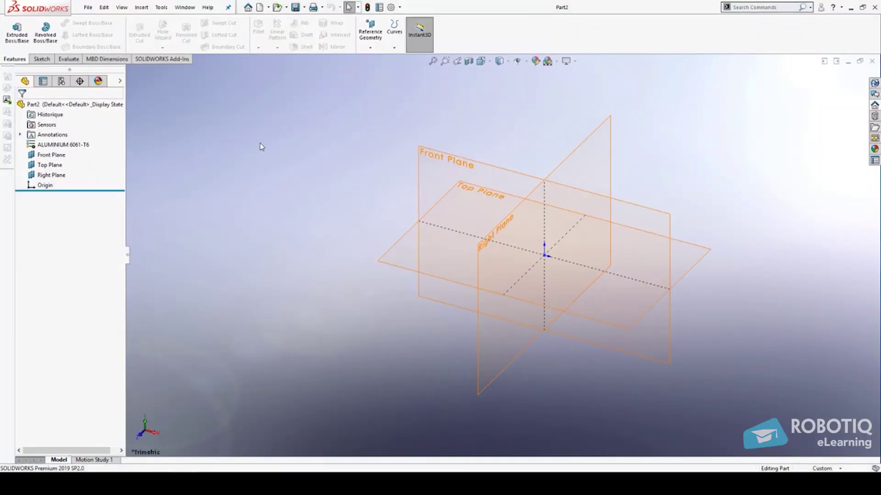
click(17, 31)
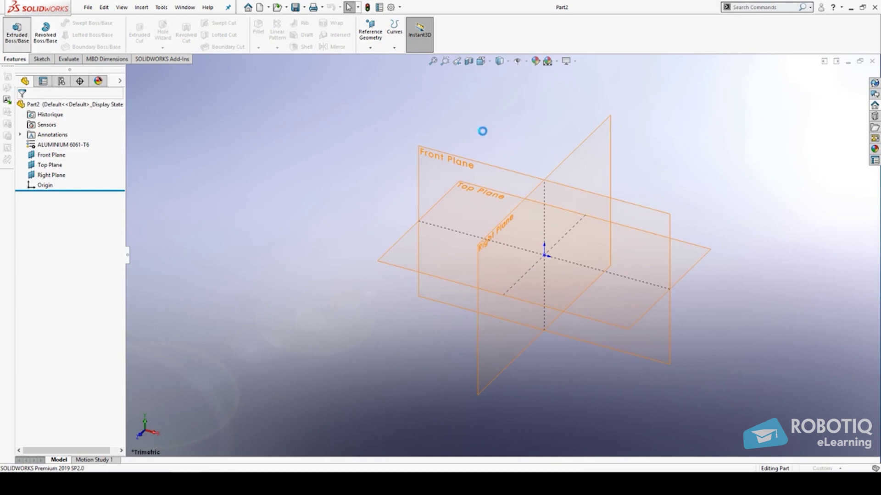
click(671, 214)
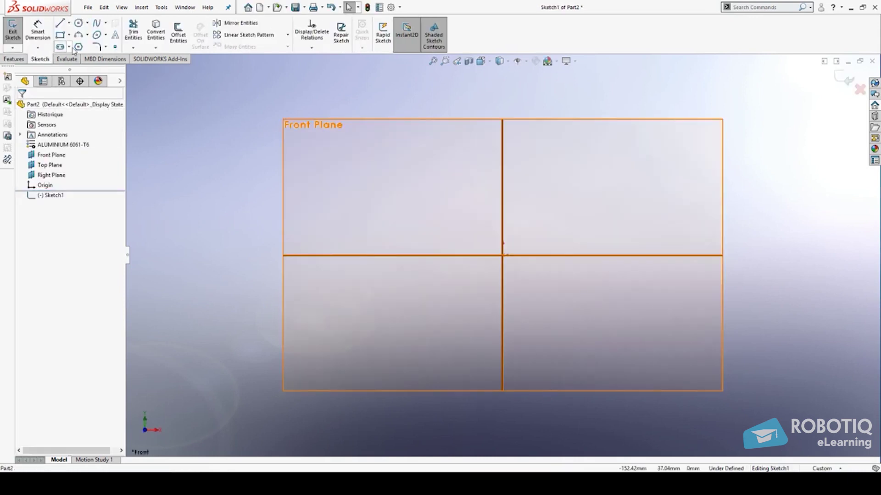
Sketch a corner rectangle about 37.5 mm wide and 29 mm tall around the origin
click(60, 35)
click(458, 214)
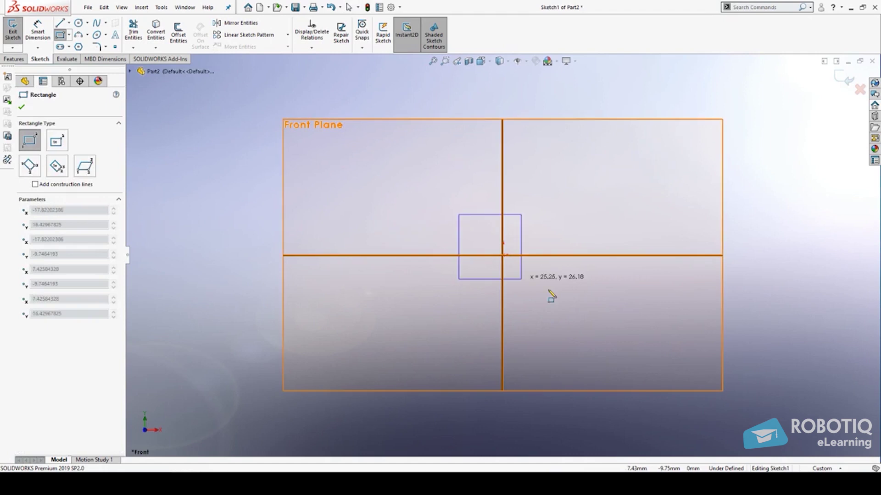
click(552, 287)
Draw a vertical centerline about 42 mm long and a horizontal centerline about 45 mm long, both starting at the origin
click(68, 23)
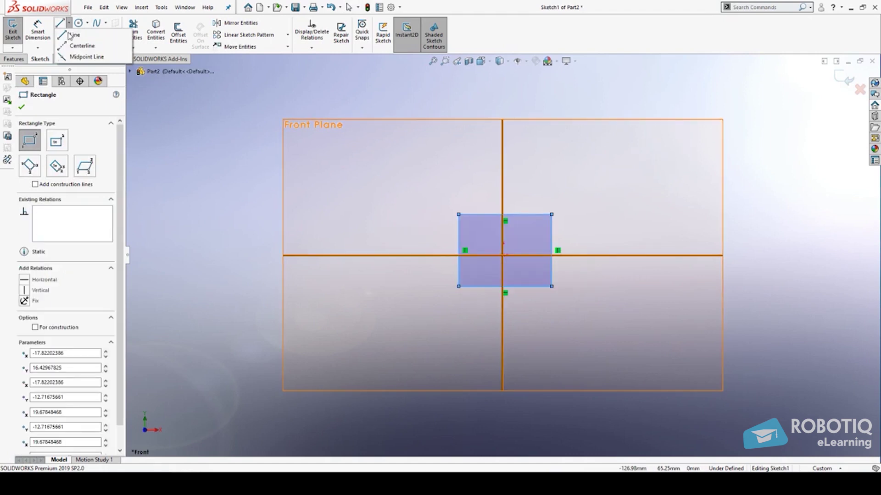
click(79, 46)
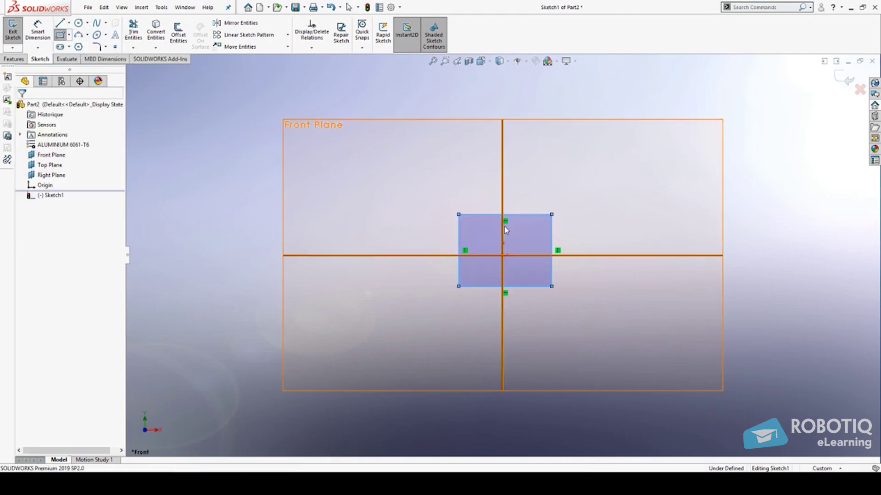
click(503, 255)
click(502, 150)
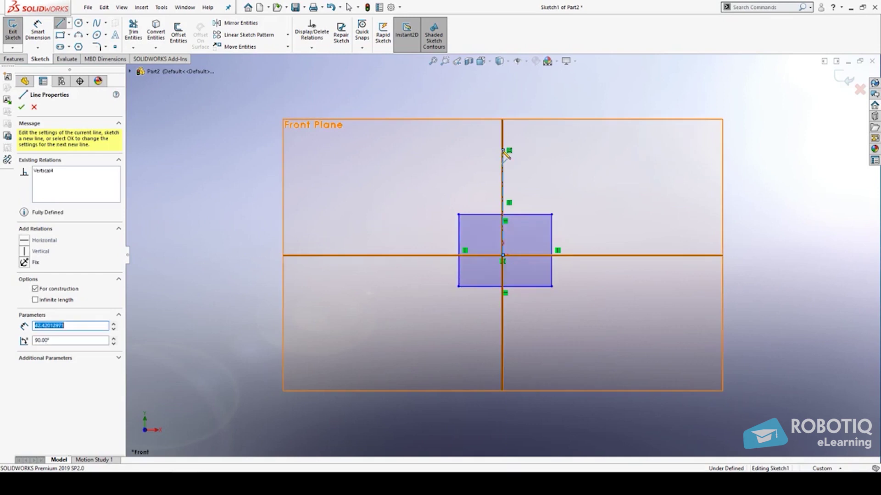
key(Escape)
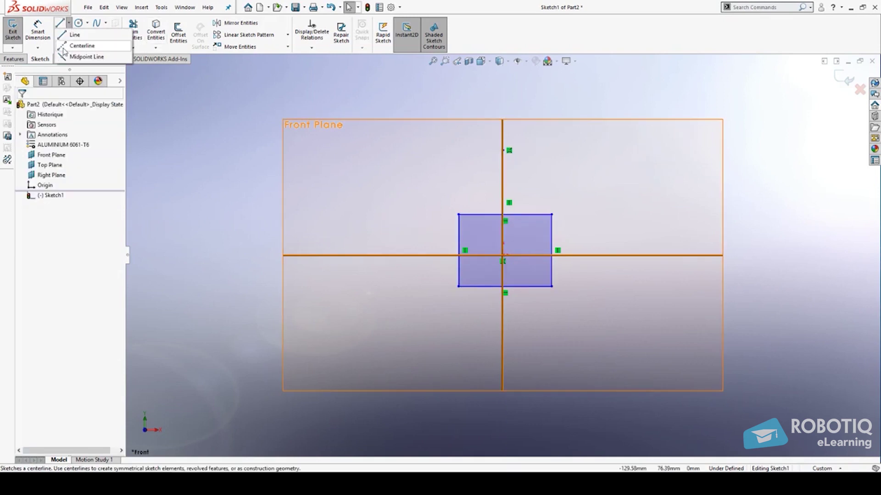
key(Return)
click(503, 255)
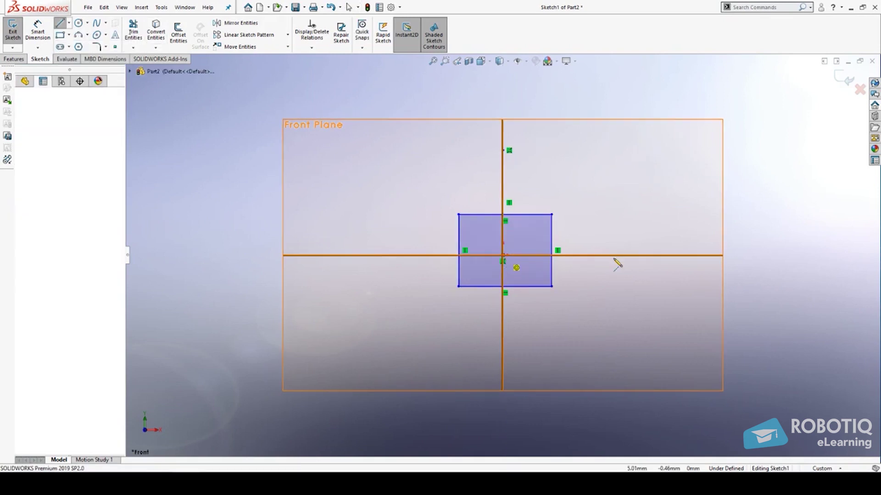
click(613, 255)
key(Escape)
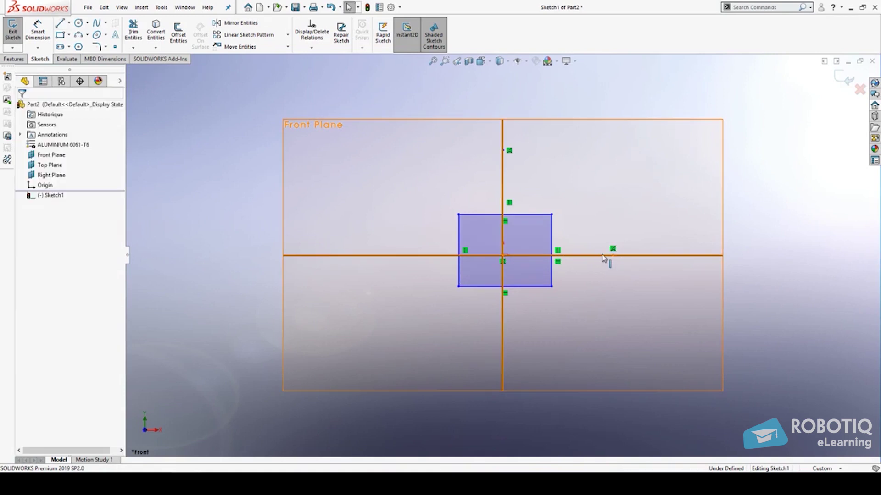
Make the rectangle's two right corners symmetric about the horizontal centerline
click(552, 214)
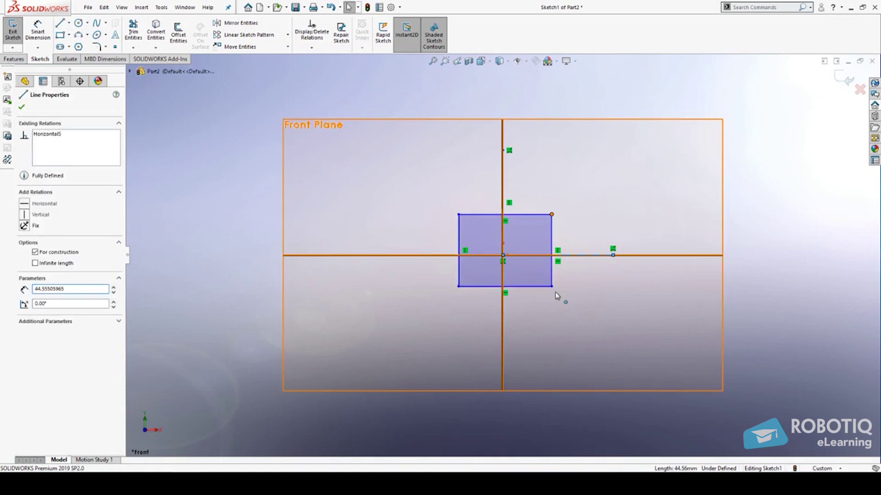
ctrl+click(552, 287)
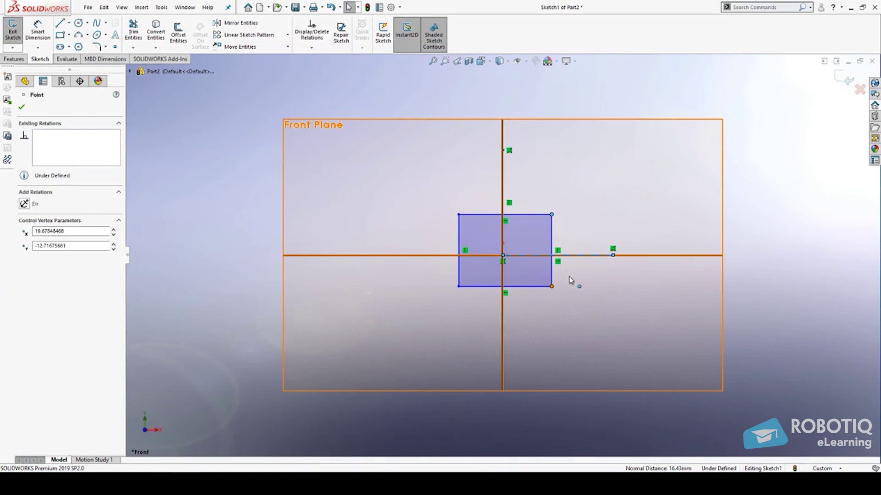
click(579, 246)
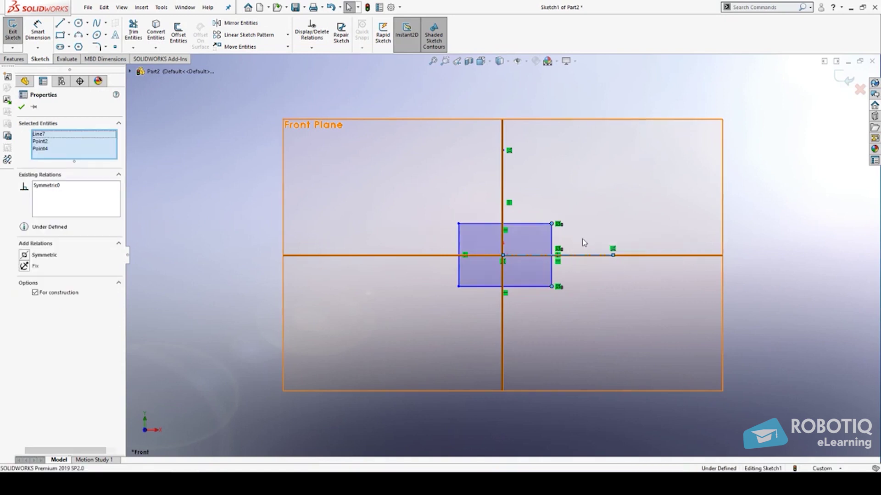
click(582, 239)
Make the rectangle's two upper corners symmetric about the vertical centerline
click(552, 224)
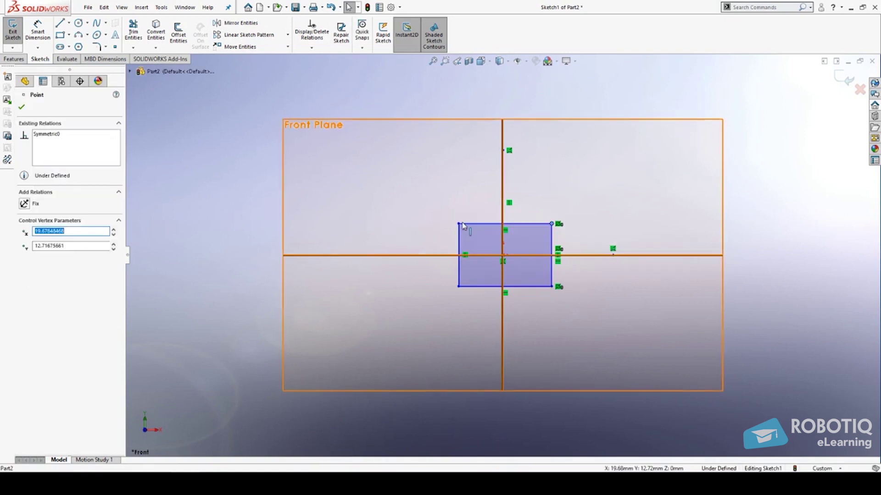
ctrl+click(459, 224)
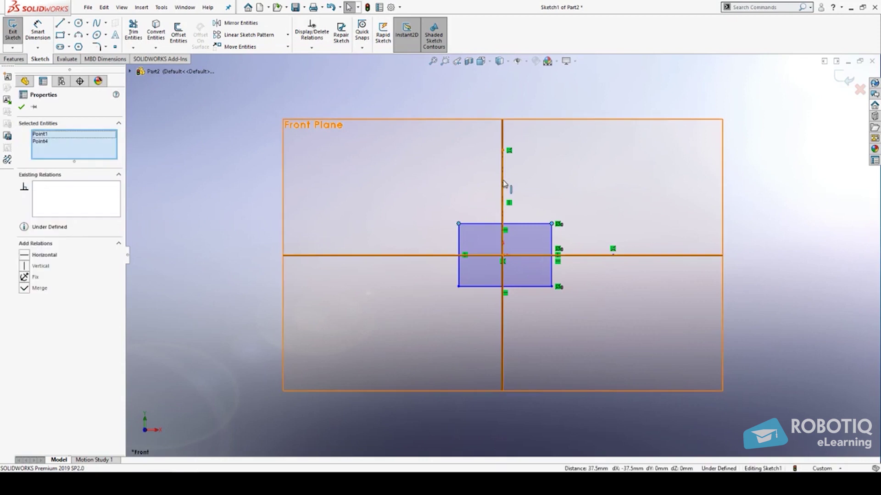
ctrl+click(503, 184)
click(531, 140)
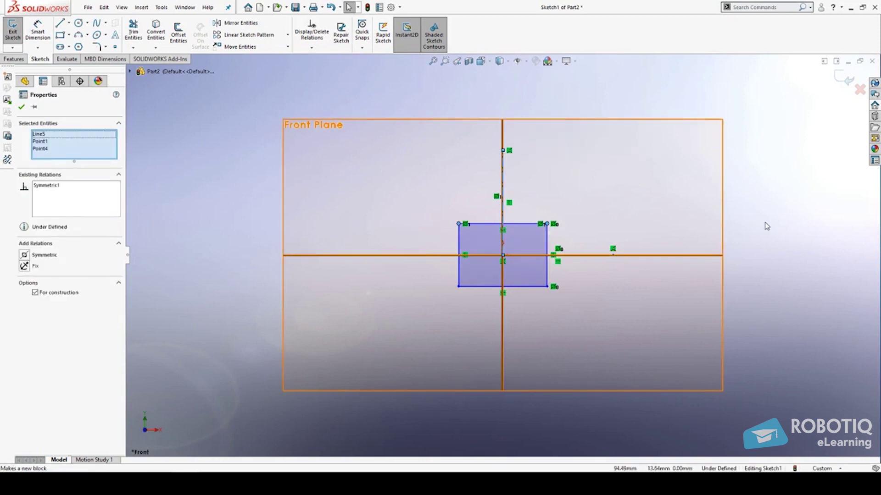
click(767, 226)
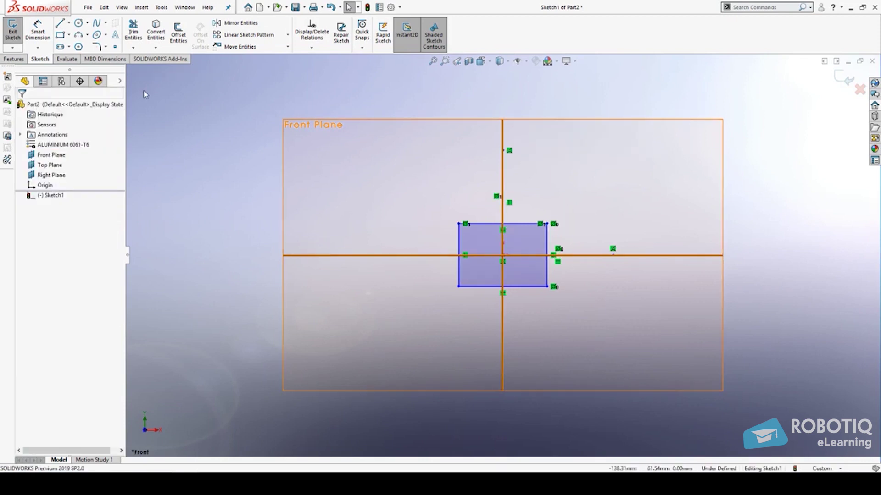
Dimension the rectangle's width and height, setting both to 25 mm
click(38, 32)
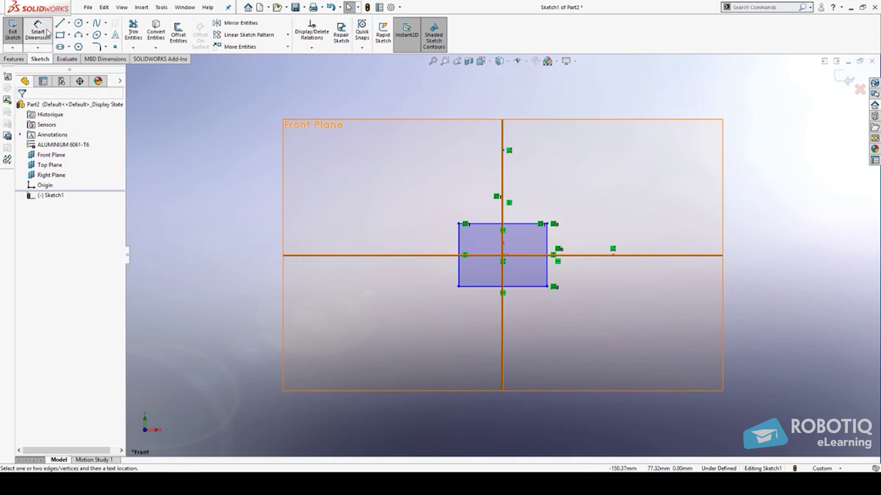
click(522, 224)
click(571, 195)
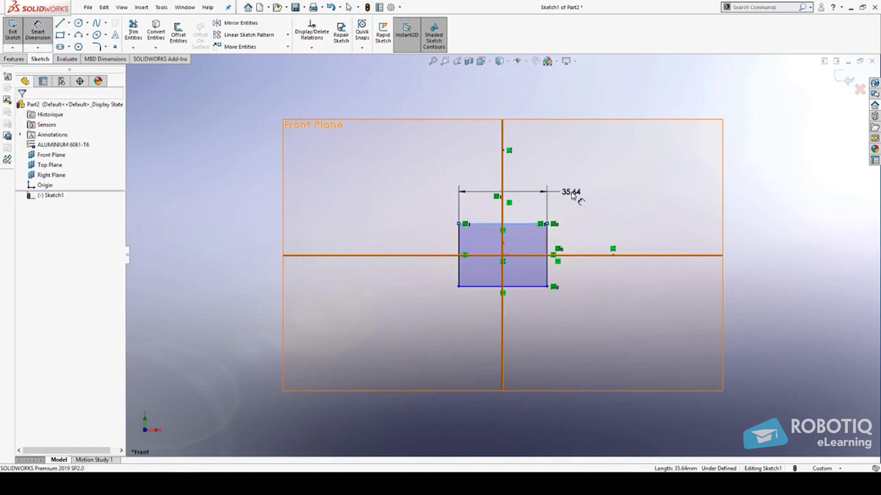
text(25)
key(Return)
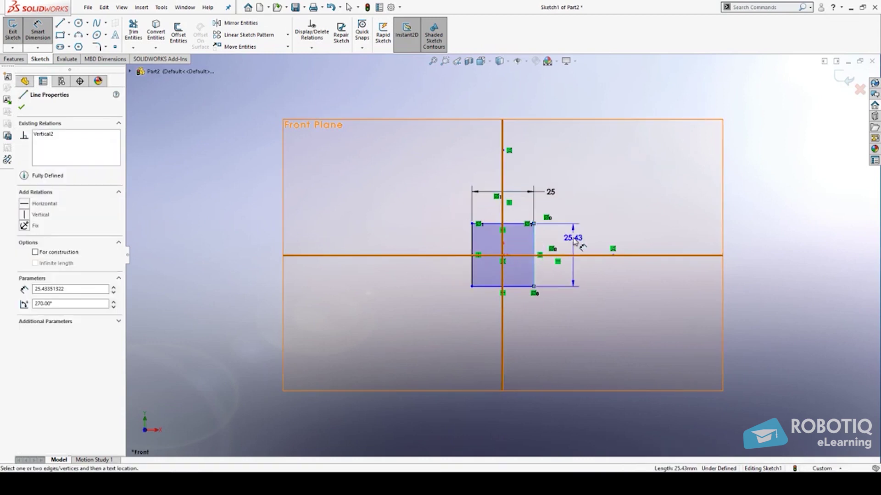
click(575, 242)
double_click(574, 238)
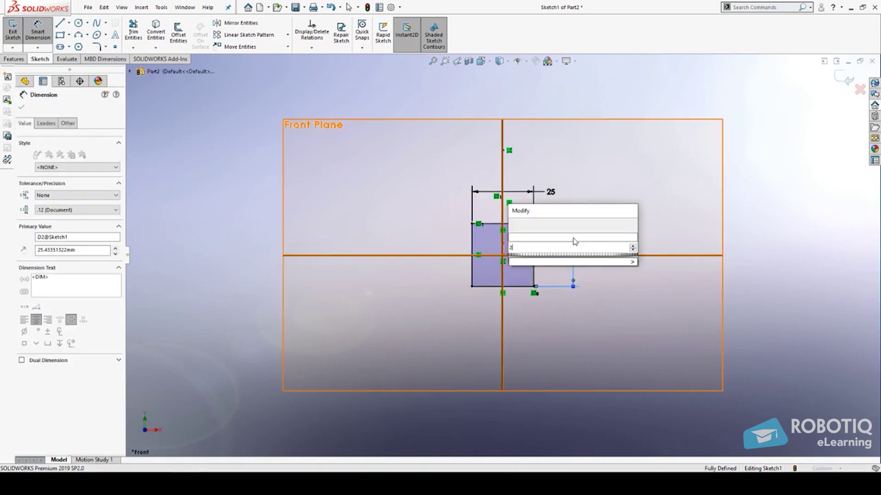
text(25)
key(Return)
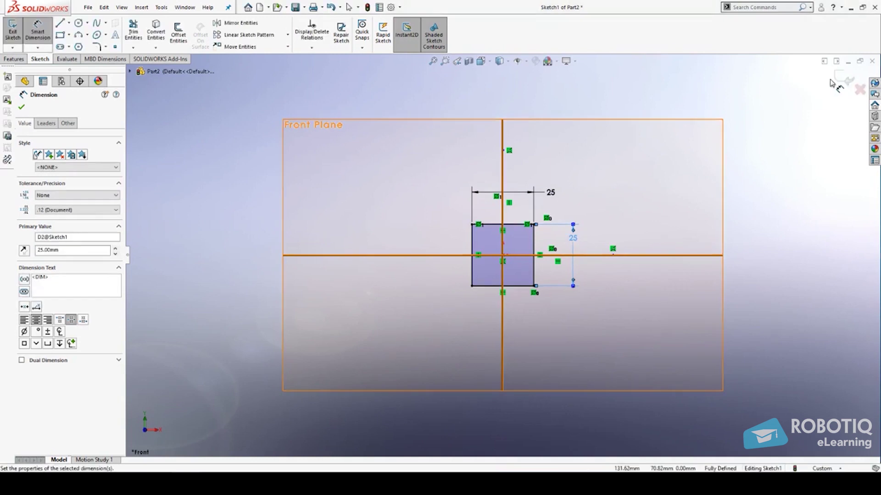
Finish the sketch and extrude the square 60 mm with a Blind end condition
click(840, 77)
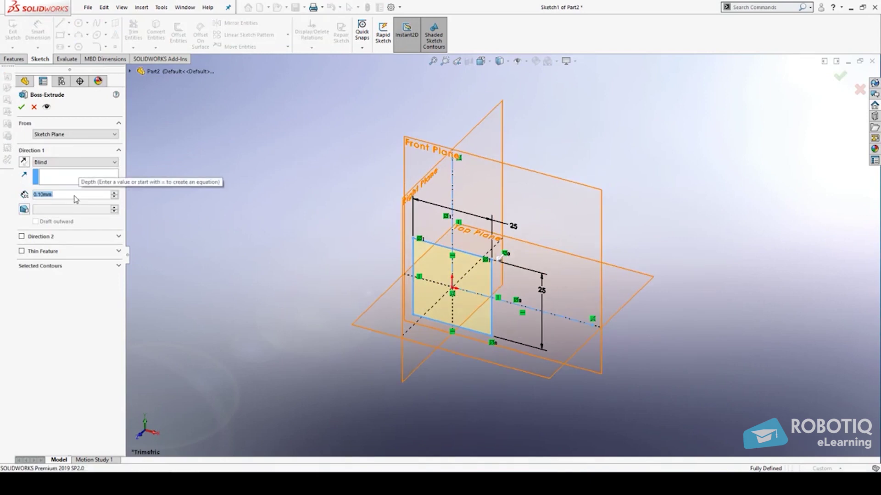
text(60)
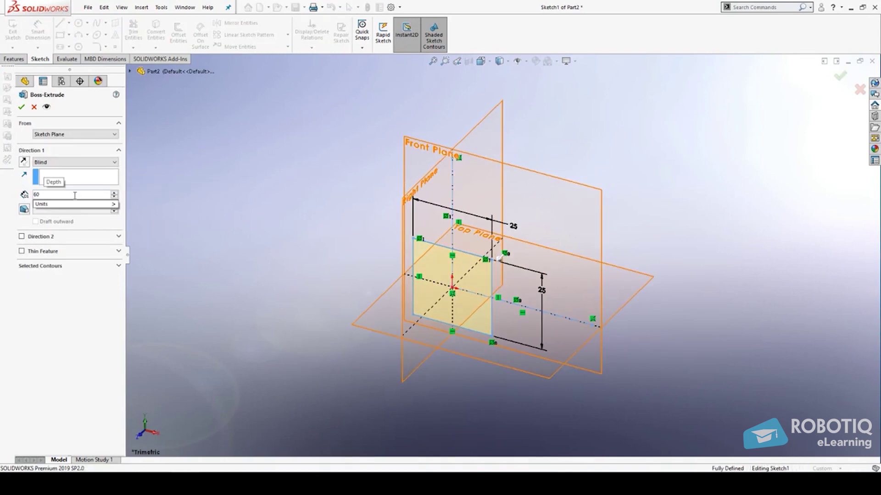
key(Return)
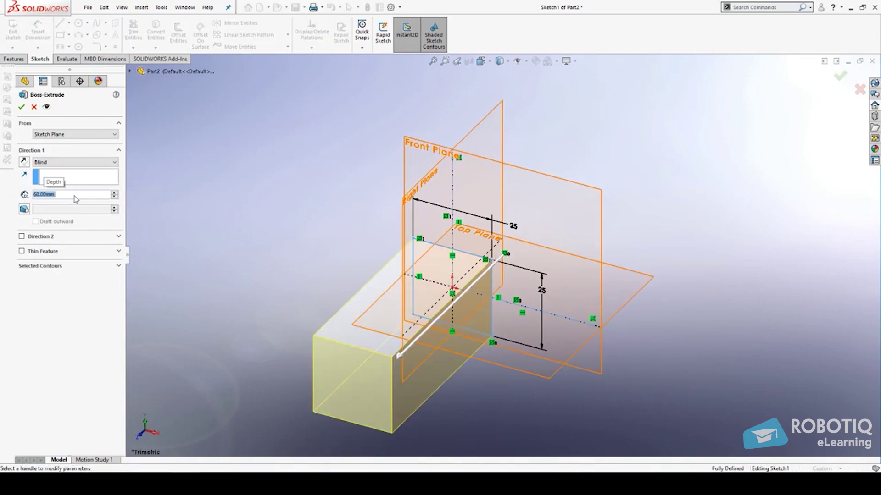
click(841, 77)
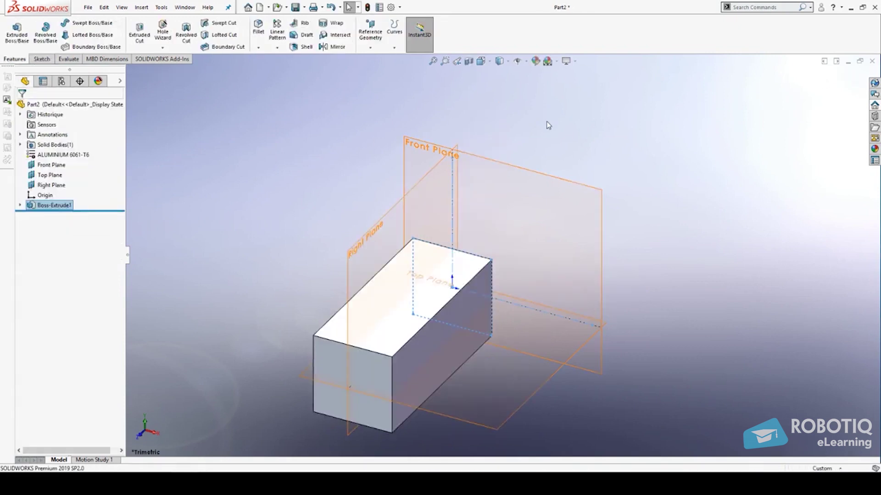
Start an extruded cut sketch on the block's long side face
middle_drag(709, 274, 645, 250)
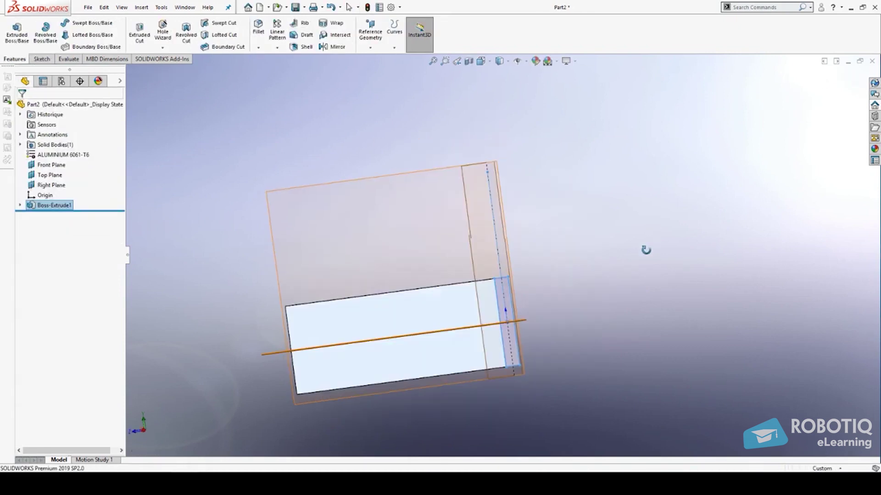
click(17, 30)
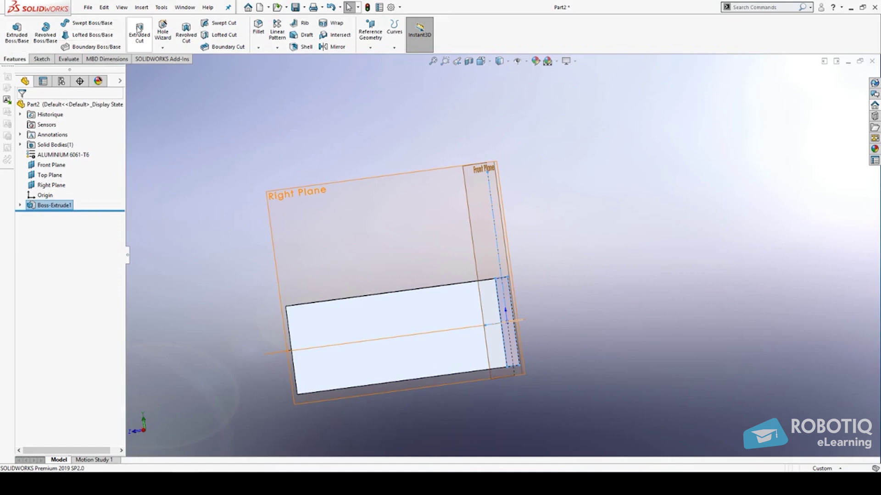
click(407, 309)
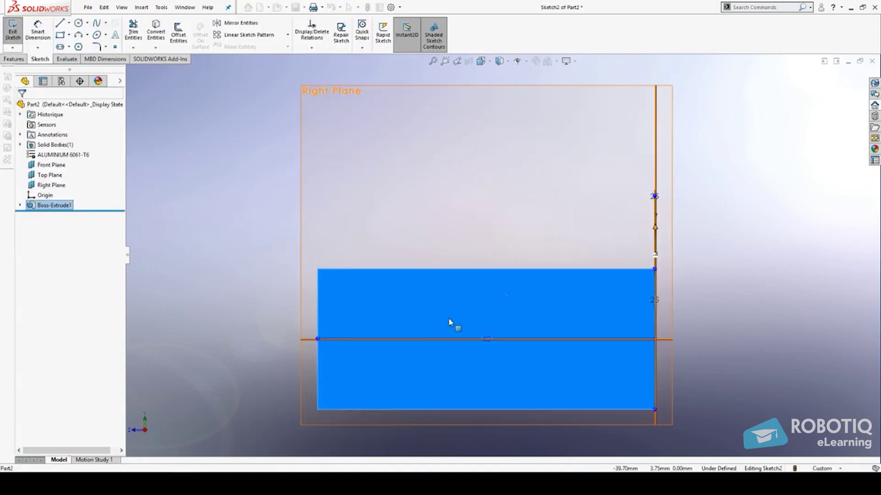
Sketch a closed trapezoid from the face's upper-left corner, with a slanted right end and a top line about 56.5 mm long on the block's edge
click(61, 24)
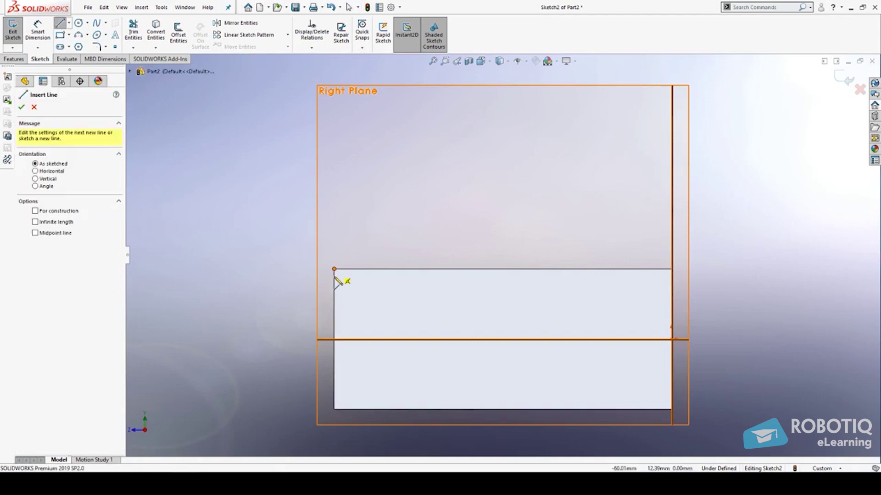
click(334, 275)
click(334, 353)
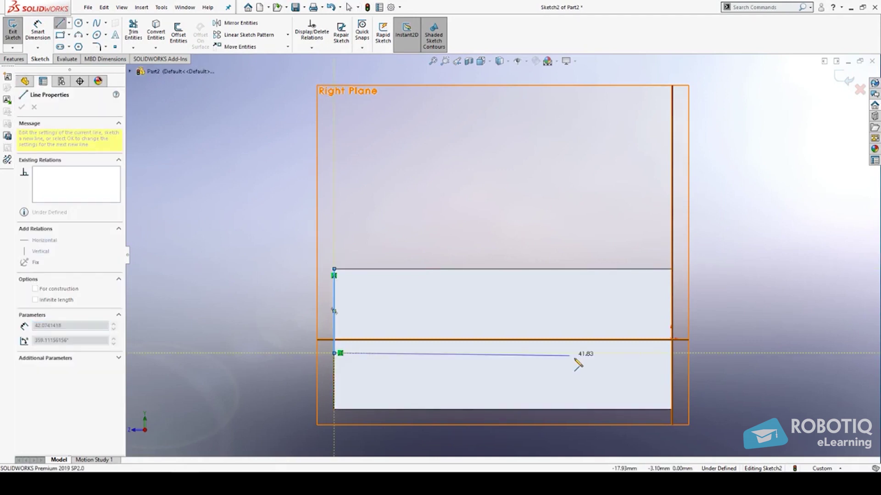
click(564, 354)
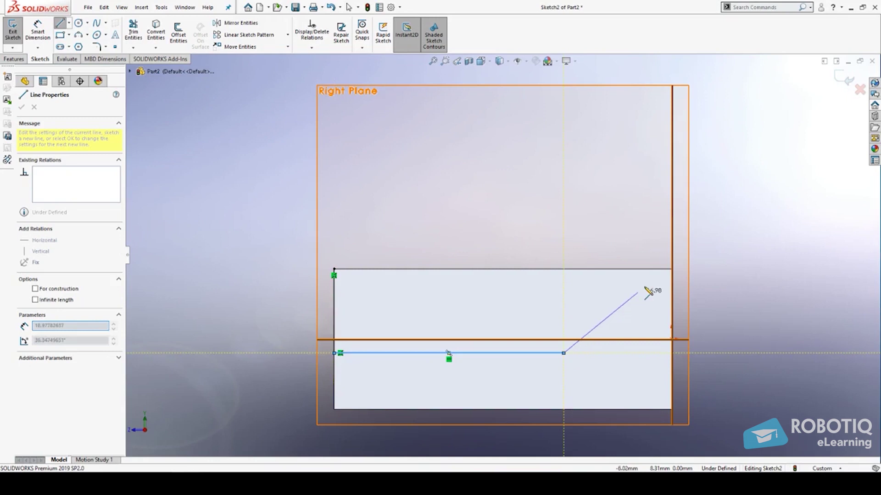
click(652, 269)
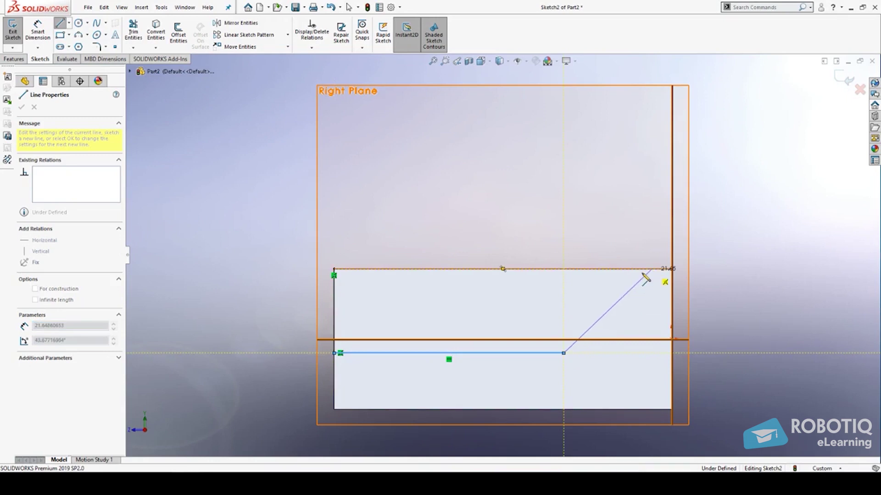
click(334, 269)
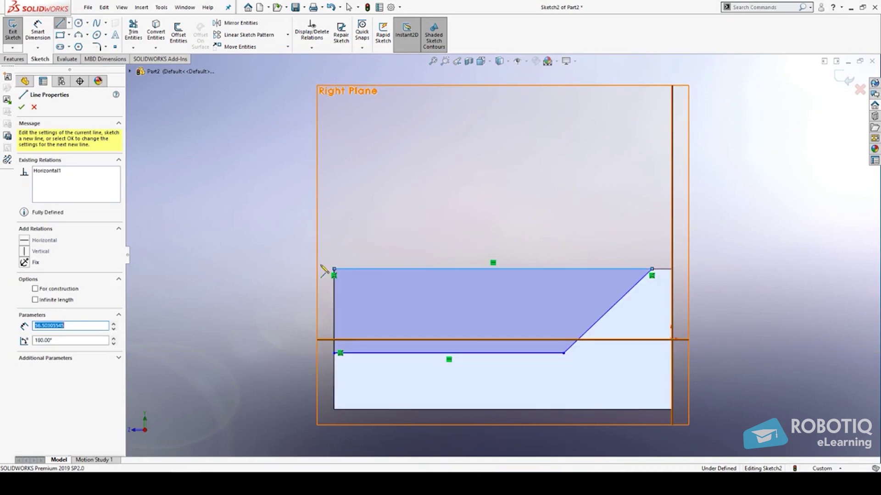
Dimension the distance between the trapezoid's bottom line and the block's lower edge, setting it to 12 mm
click(31, 36)
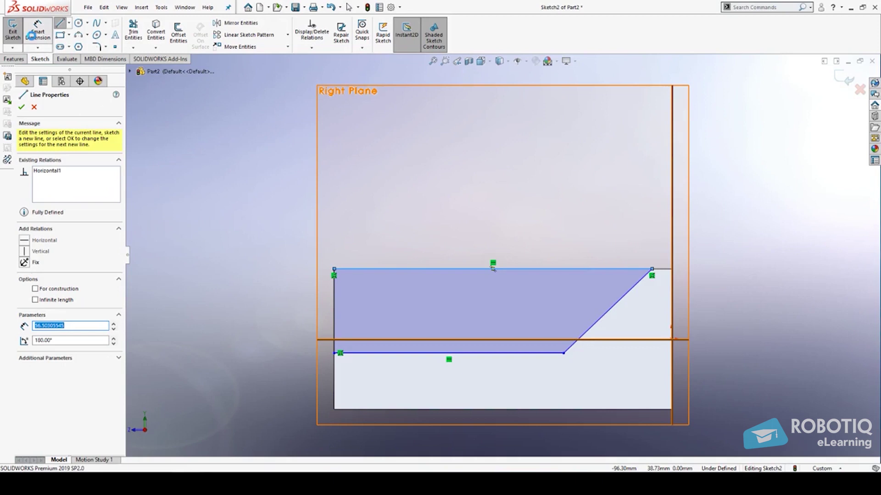
click(399, 354)
click(400, 409)
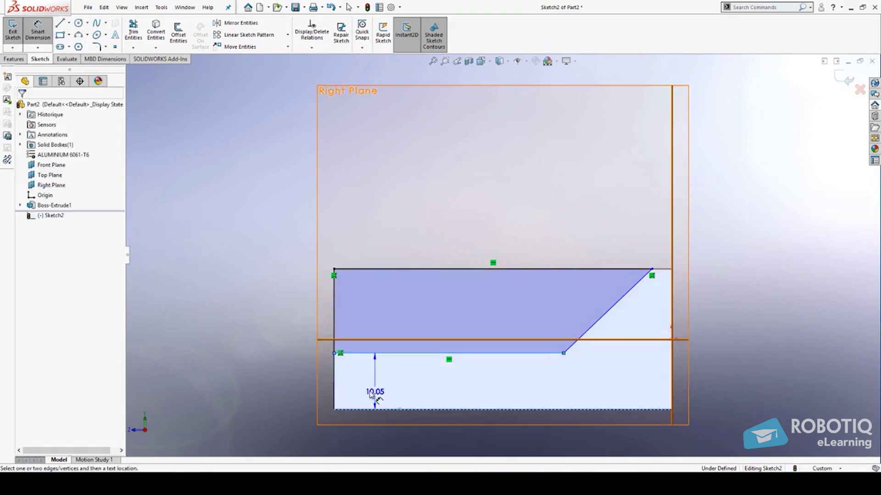
click(303, 382)
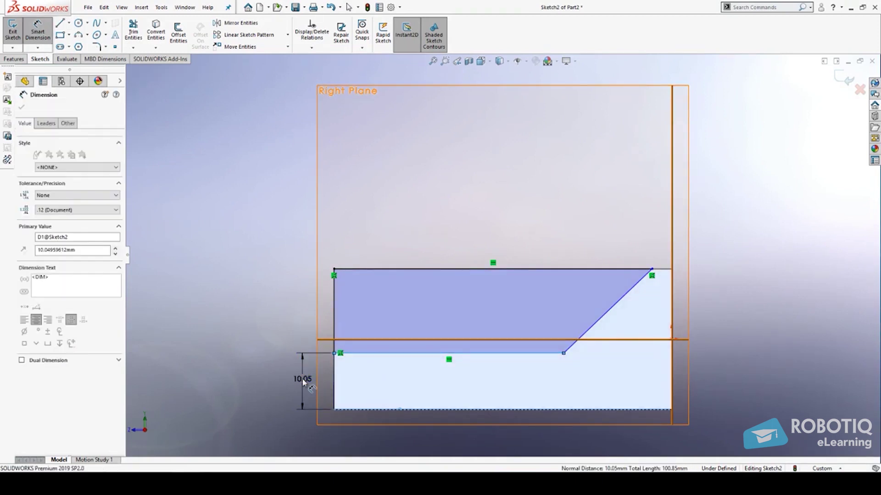
key(Return)
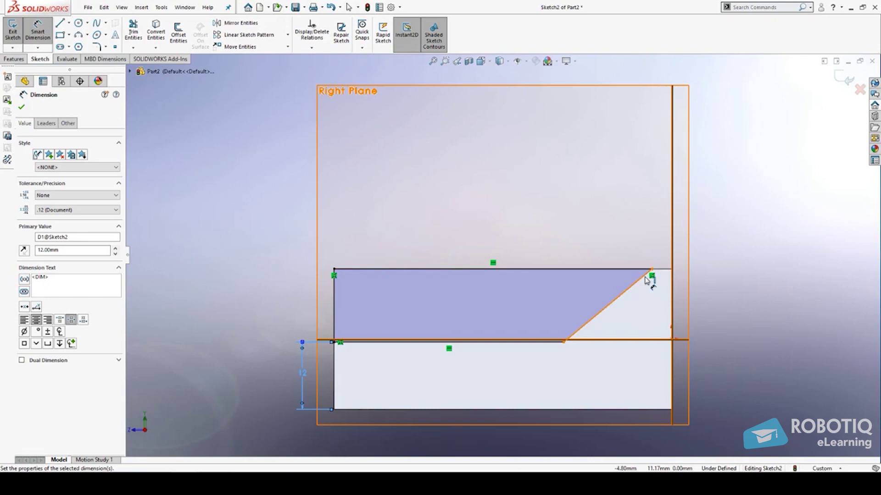
Dimension the angle between the trapezoid's slanted line and the vertical plane line at the block's end as 140°
click(646, 281)
click(673, 284)
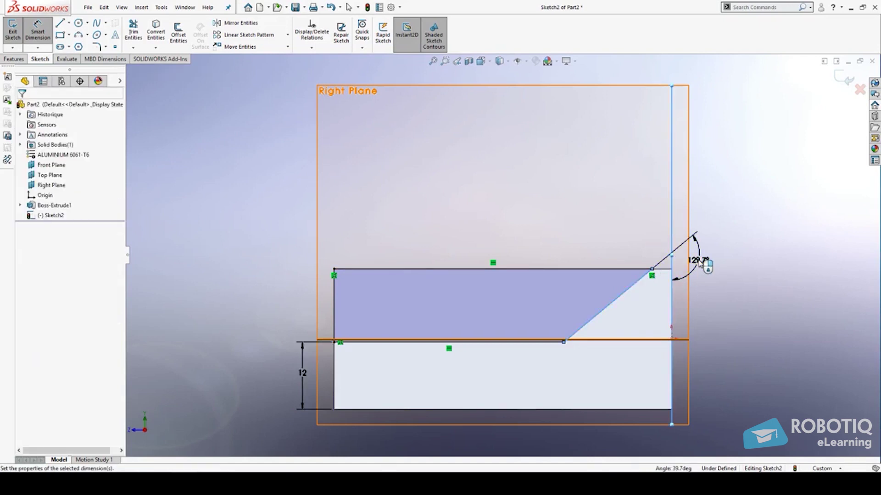
click(700, 264)
key(Return)
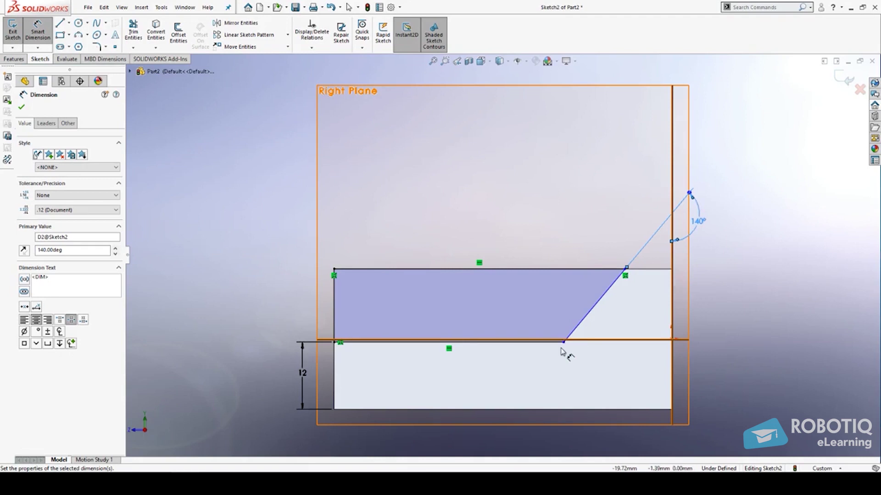
Set the horizontal distance from the slanted line's lower endpoint to the vertical plane line at the block's end to 15 mm
click(673, 331)
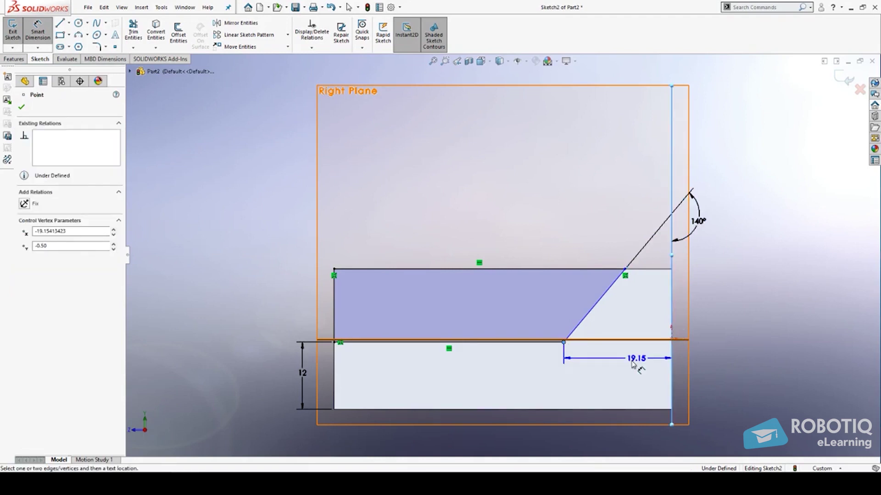
click(627, 362)
click(627, 365)
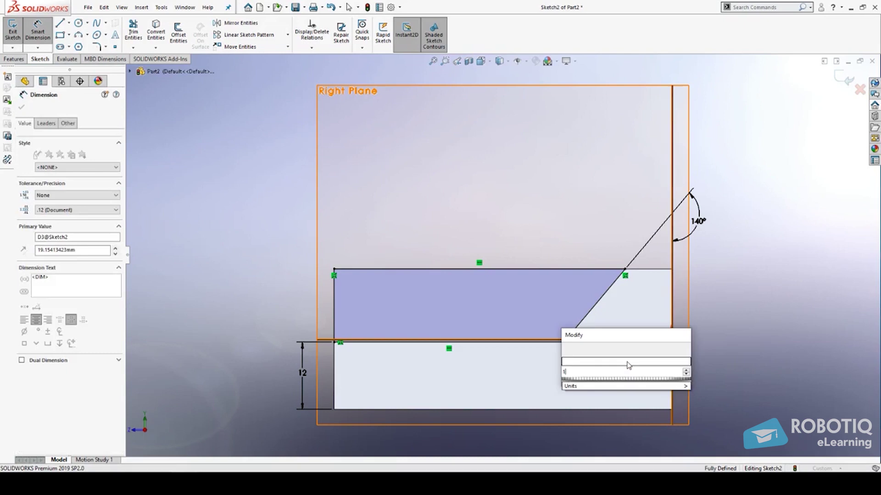
text(15)
key(Return)
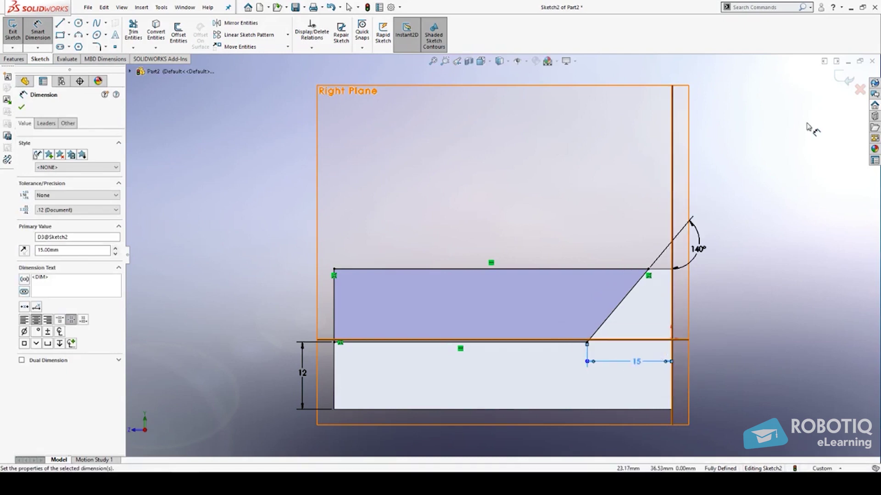
Finish the sketch and cut the trapezoid with a Through All end condition
click(838, 77)
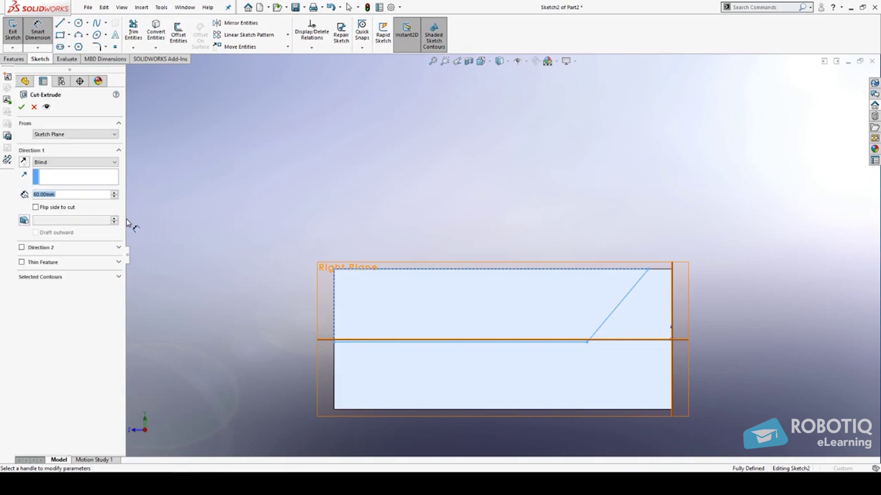
click(106, 166)
click(50, 175)
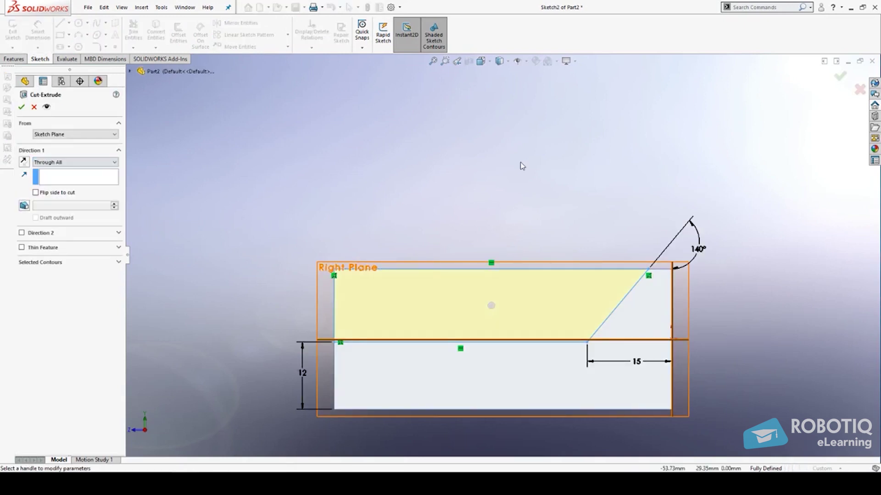
click(839, 77)
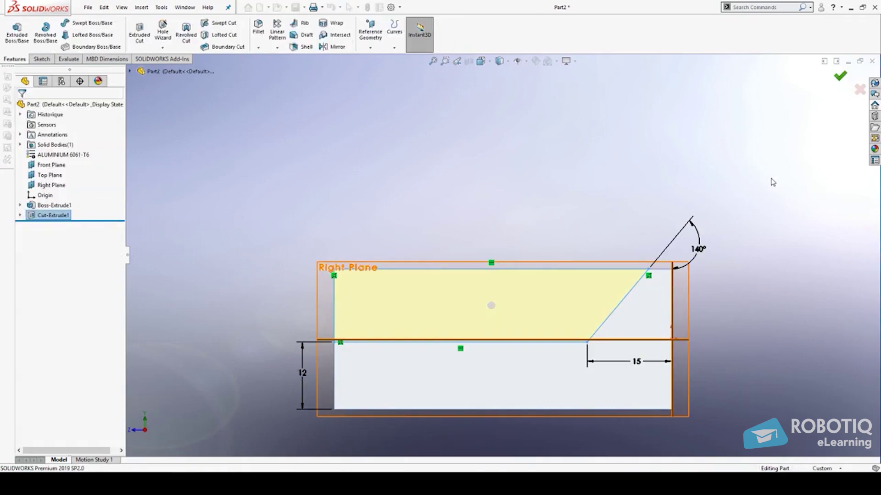
Start a reference plane using the inner edge where the sloped face meets the upright face as the first reference
middle_drag(712, 154, 559, 249)
scroll(506, 292, down, 2)
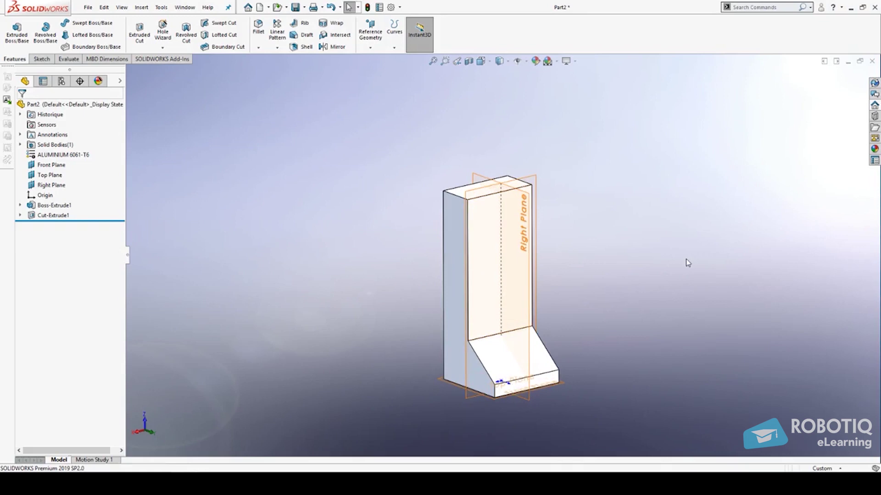
middle_drag(631, 245, 610, 227)
click(370, 32)
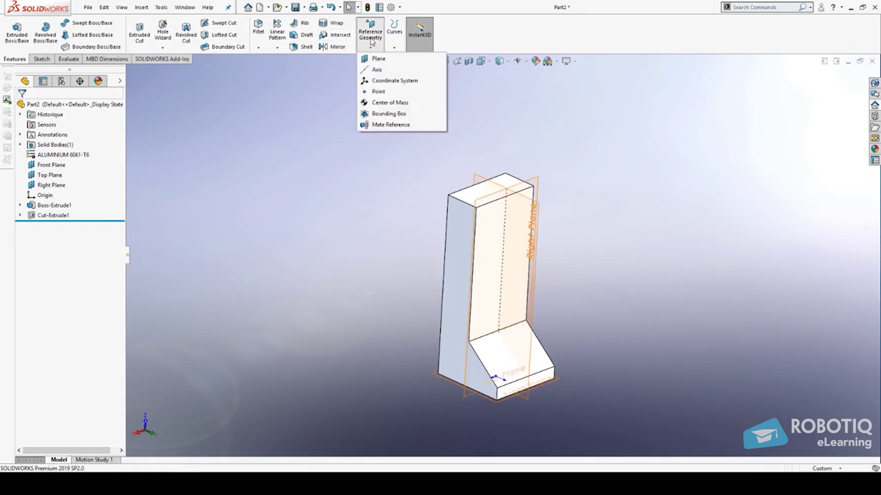
click(376, 59)
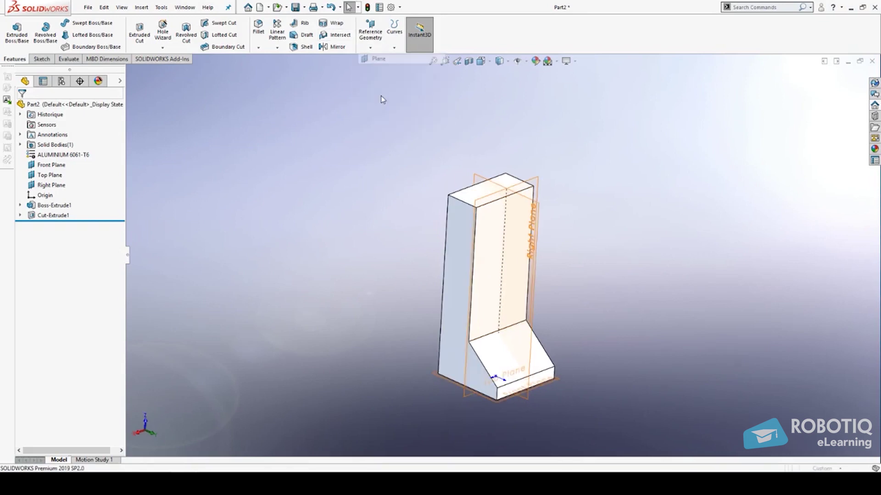
click(514, 330)
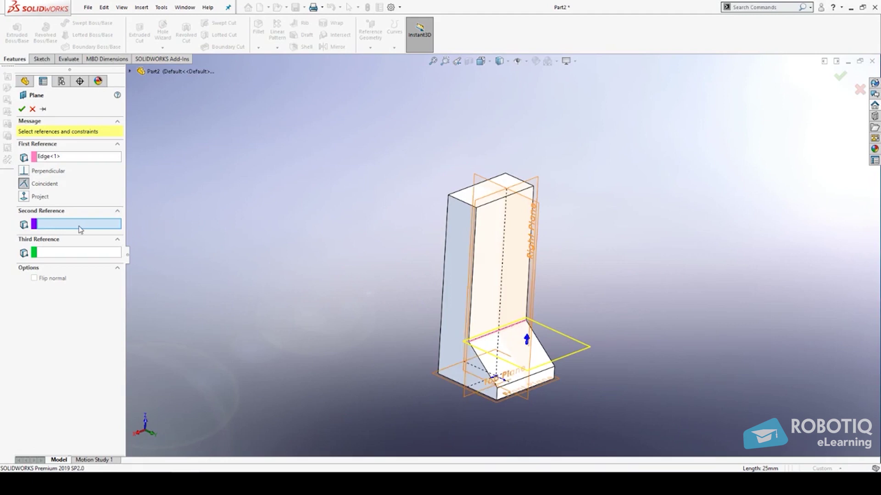
Add the block's square base face as the second reference with a Parallel constraint, and create the plane
middle_drag(335, 277, 485, 355)
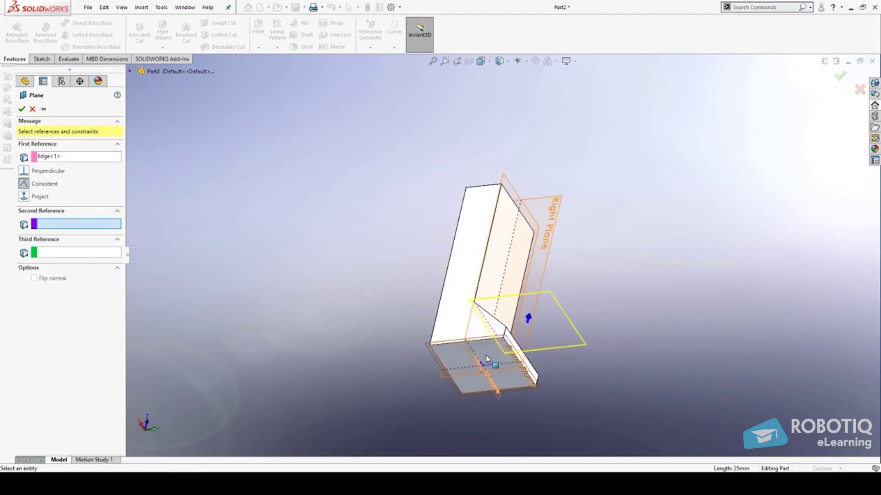
scroll(486, 355, down, 3)
click(486, 355)
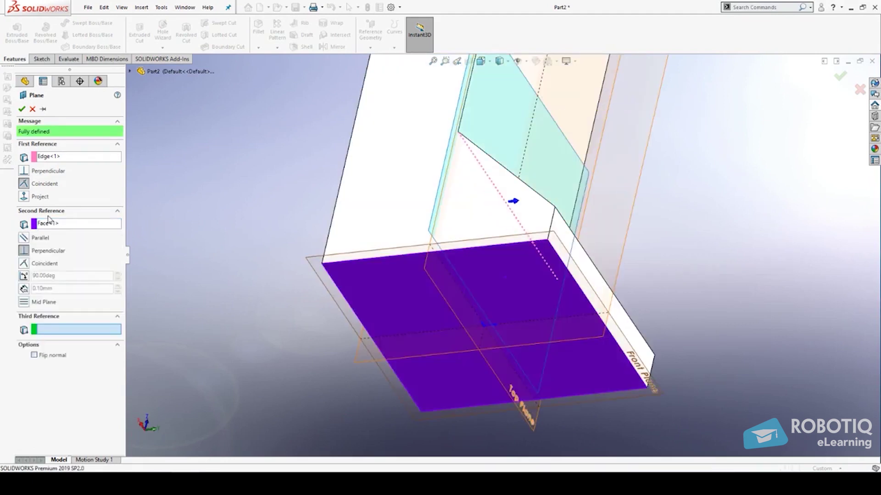
click(24, 238)
scroll(357, 224, up, 2)
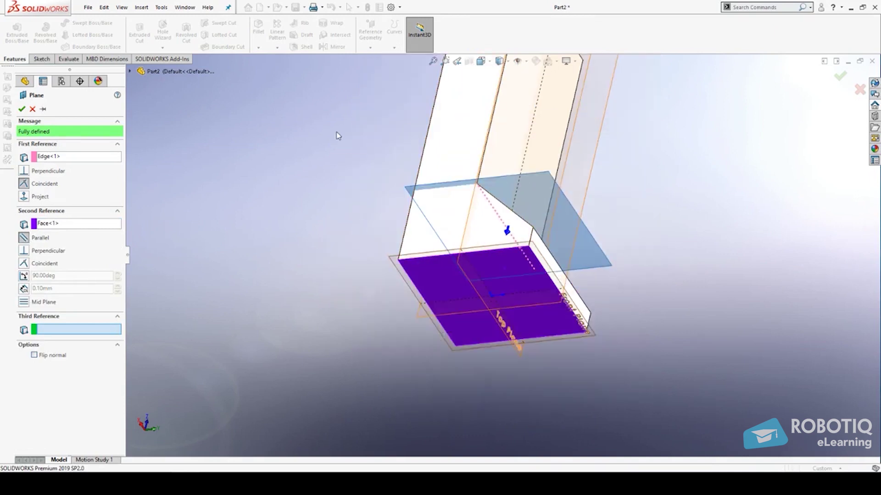
middle_drag(338, 136, 473, 258)
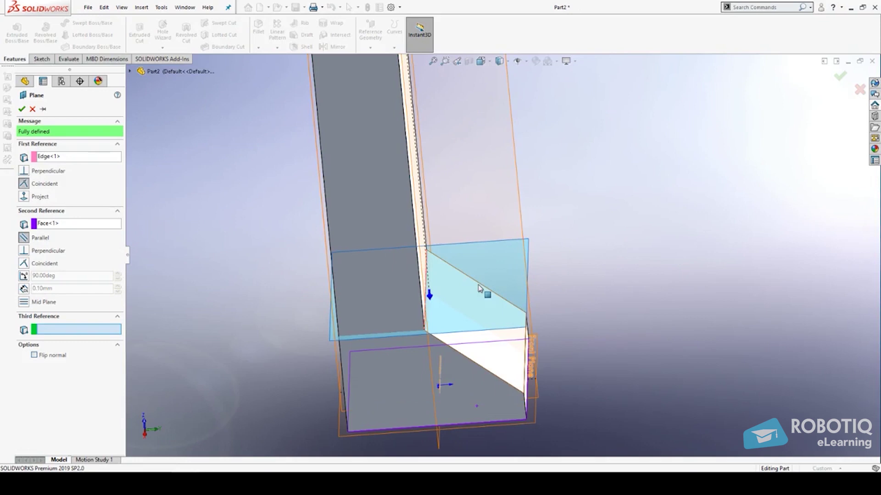
middle_drag(584, 200, 551, 252)
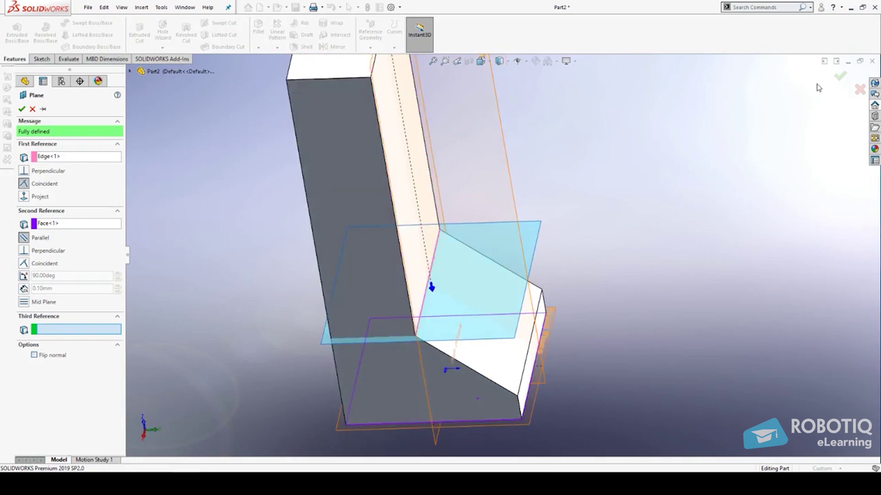
click(840, 79)
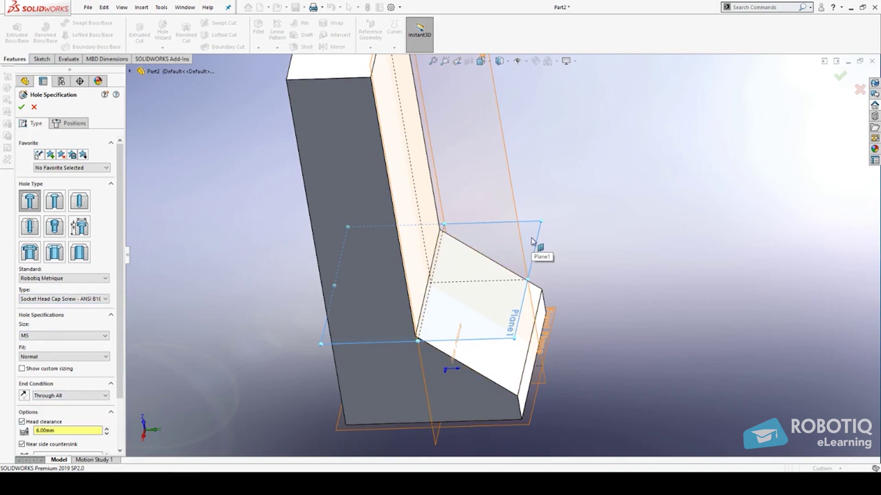
Place the M5 counterbore hole on the new plane's vertical centreline, set its centre 5.3 mm from the block's upper edge, and finish it
click(75, 123)
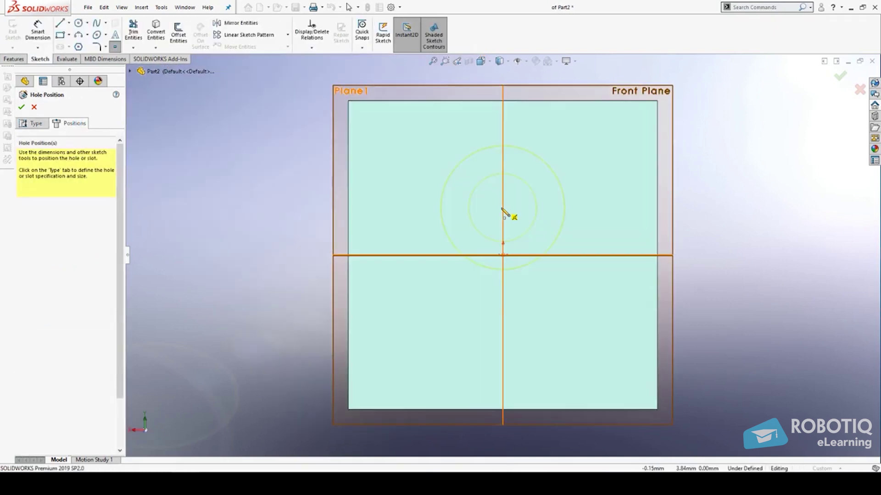
click(503, 210)
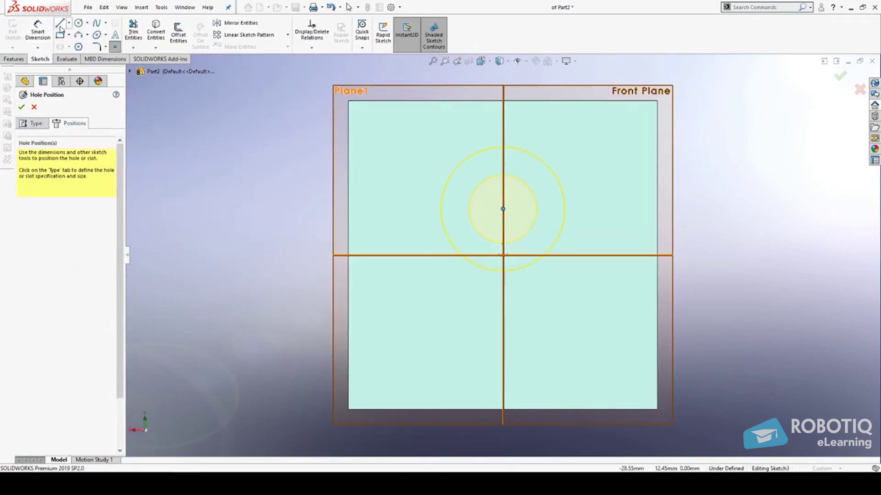
click(38, 31)
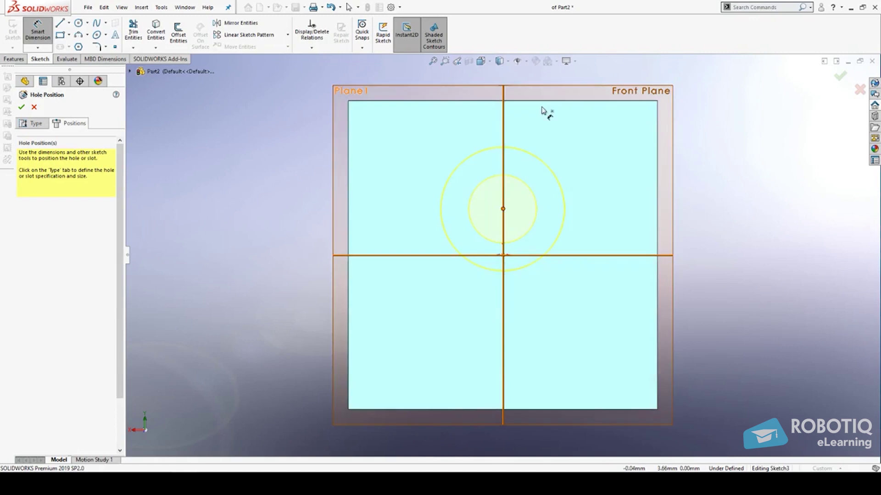
click(555, 104)
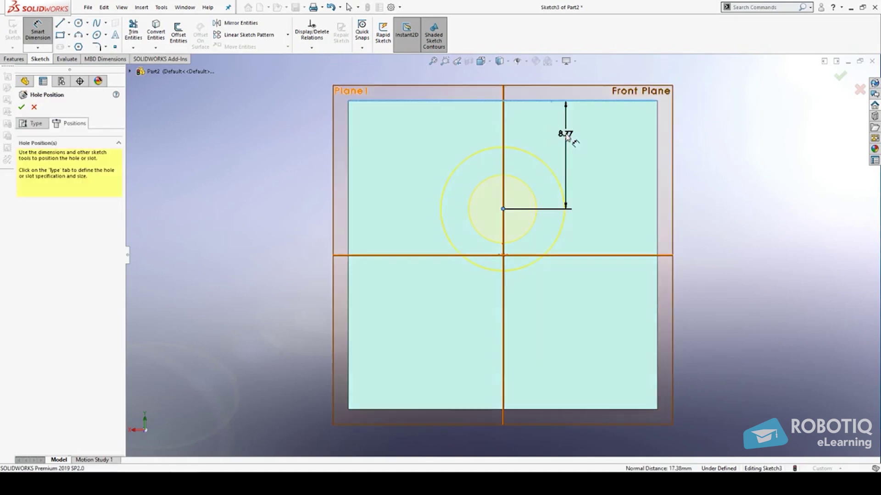
click(567, 138)
text(5.3)
key(Return)
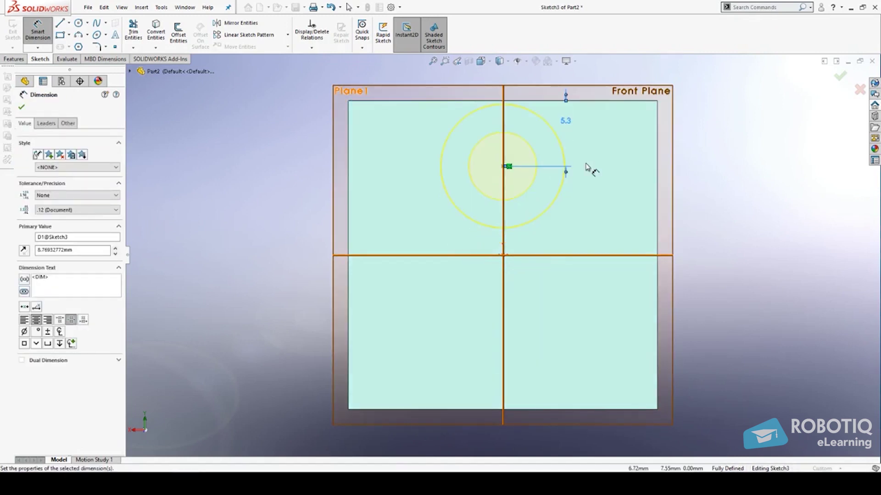
key(Escape)
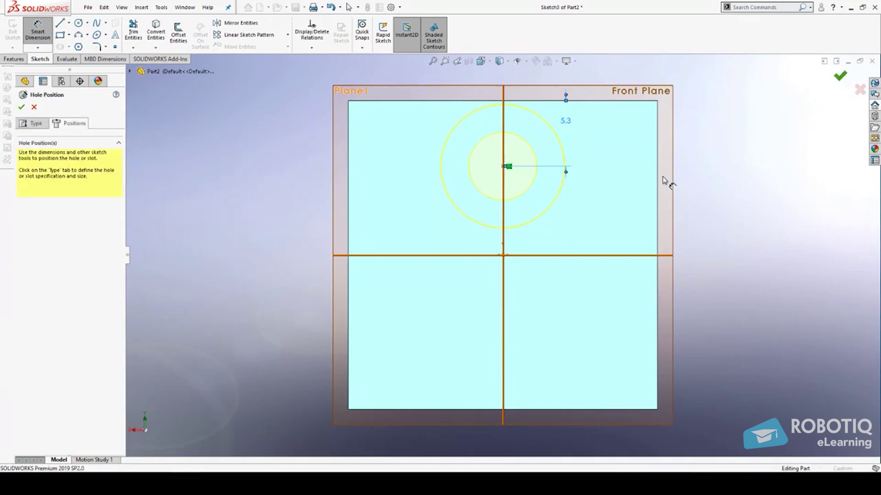
key(Return)
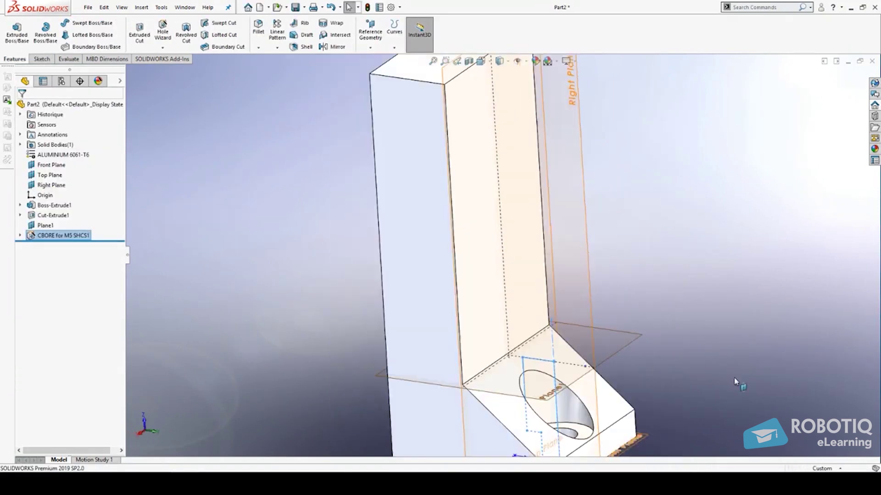
Review the M5 counterbore hole's specification, accept it, and inspect the hole from the block's square base face
scroll(562, 361, up, 4)
scroll(560, 360, down, 5)
middle_drag(607, 229, 580, 204)
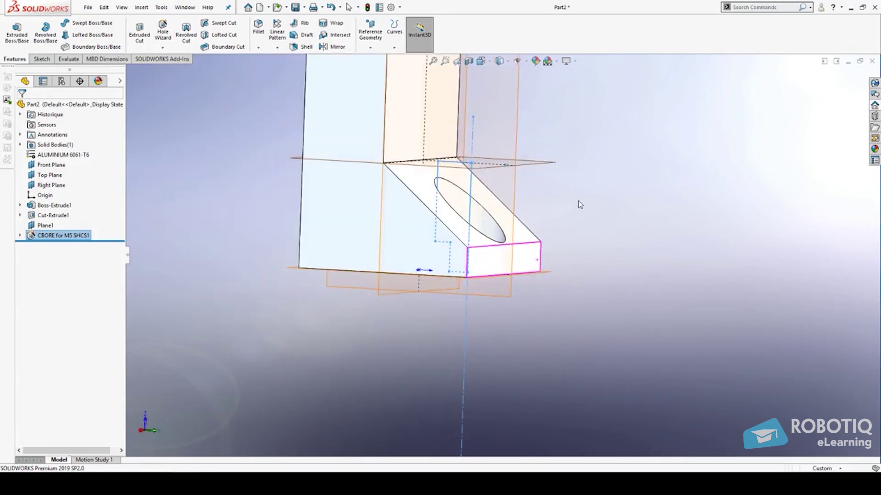
key(Escape)
click(20, 235)
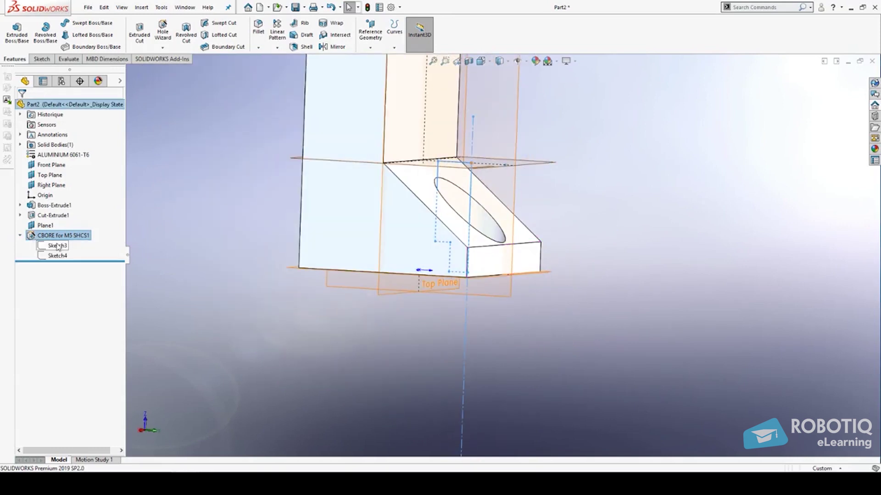
right_click(56, 238)
click(64, 212)
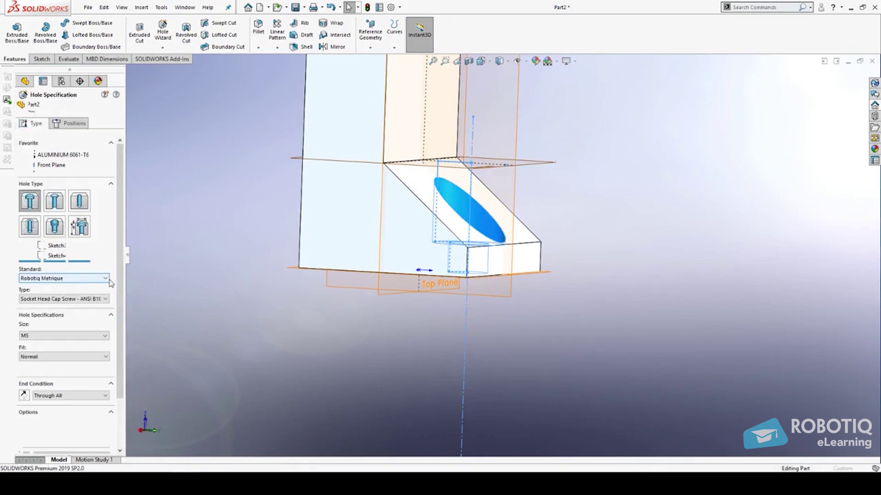
scroll(122, 378, down, 2)
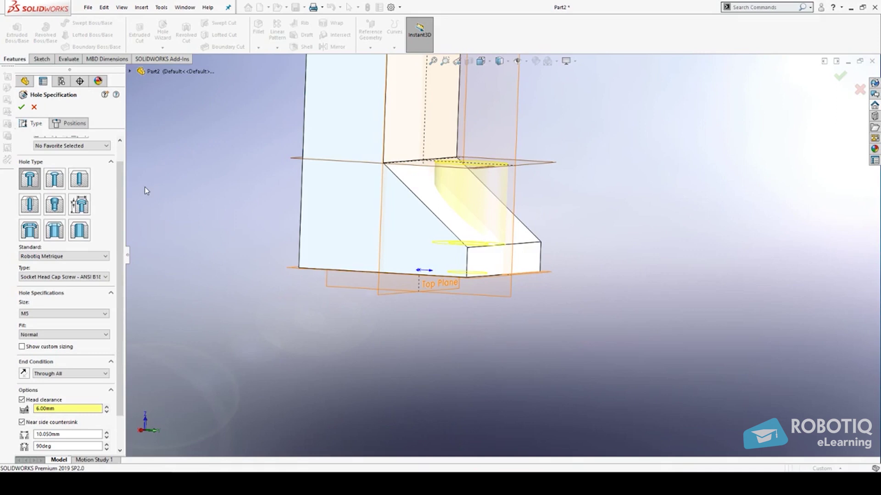
click(841, 83)
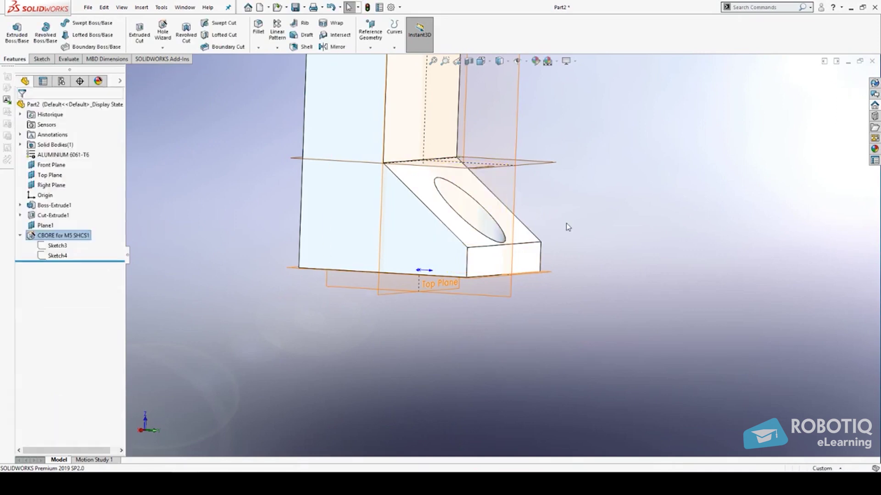
middle_drag(537, 242, 518, 278)
middle_drag(513, 369, 431, 217)
scroll(413, 197, down, 3)
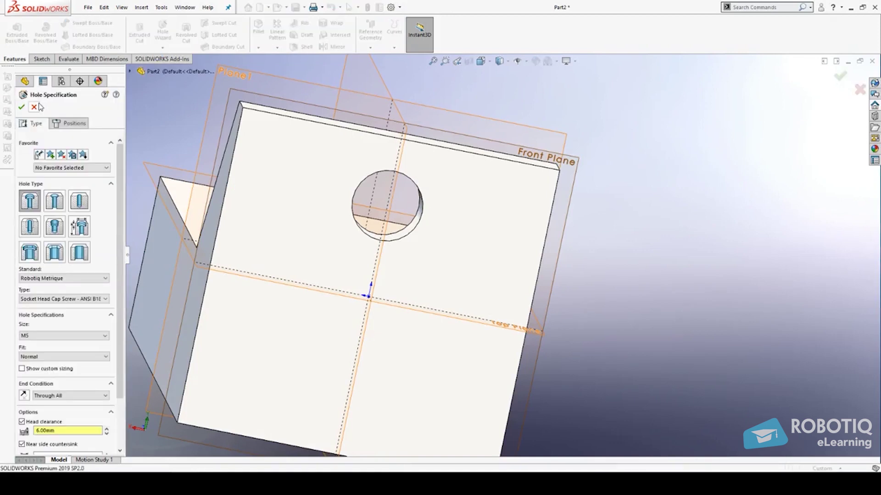
Start an extruded cut on the block's square base face and sketch two small circles level with each other on either side of the counterbore hole
click(34, 107)
click(132, 35)
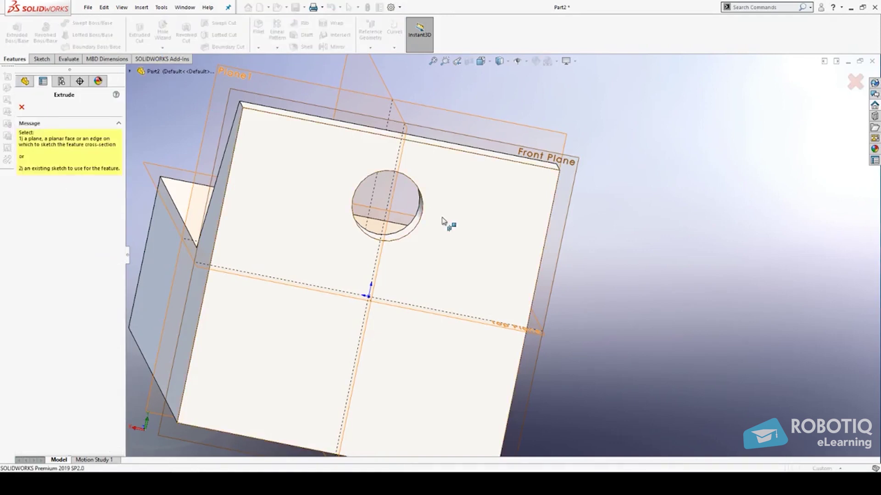
click(445, 225)
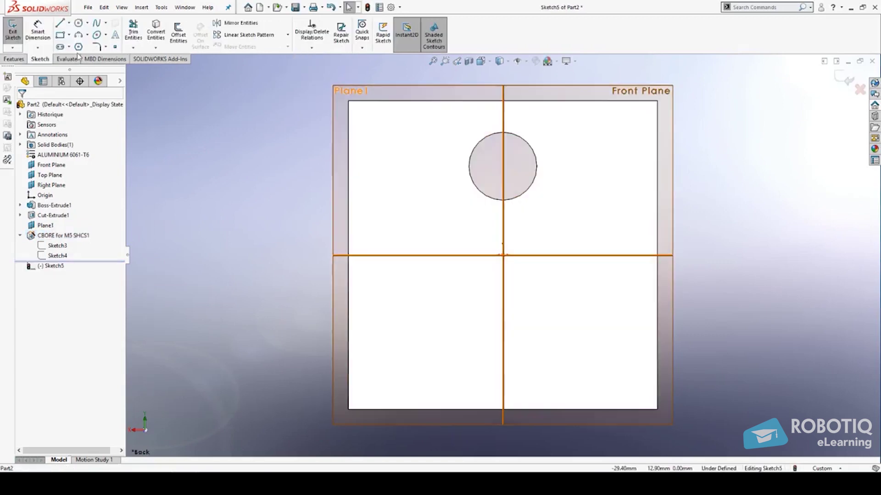
click(78, 23)
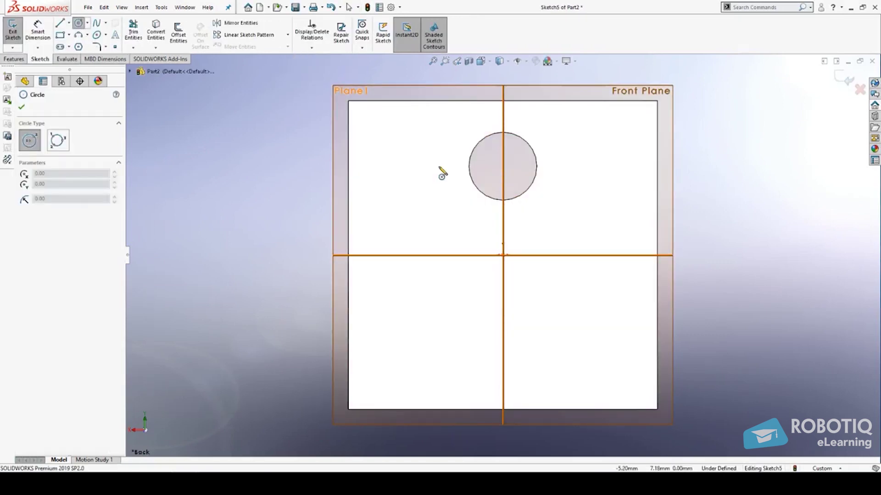
click(438, 166)
click(446, 166)
click(557, 166)
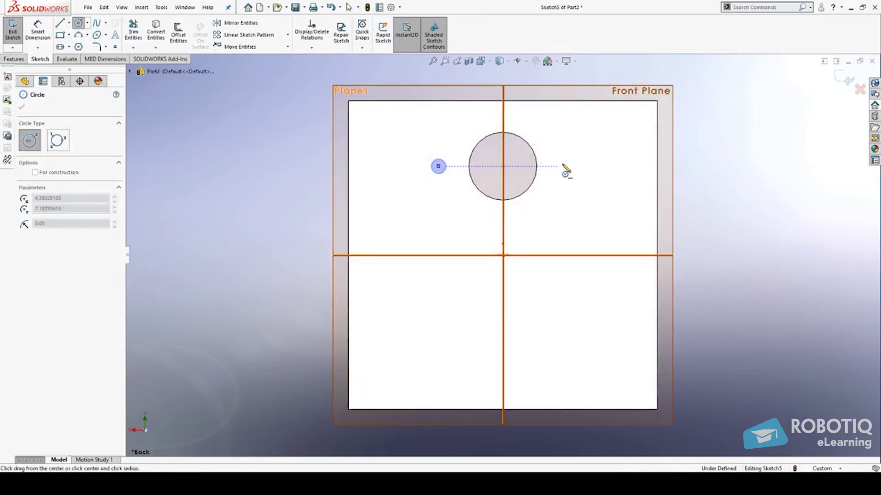
click(566, 167)
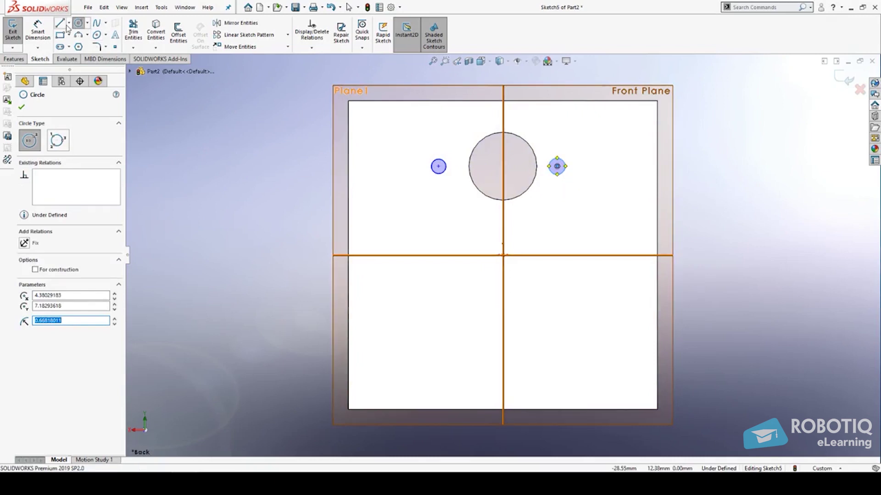
Draw a horizontal centreline about 9.6 mm long connecting the centres of the two small circles
click(68, 23)
click(80, 41)
click(438, 166)
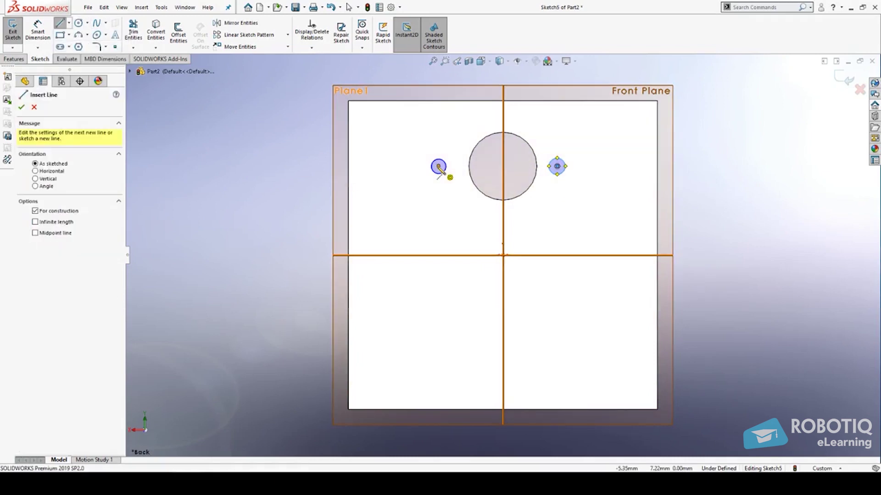
click(438, 166)
click(557, 166)
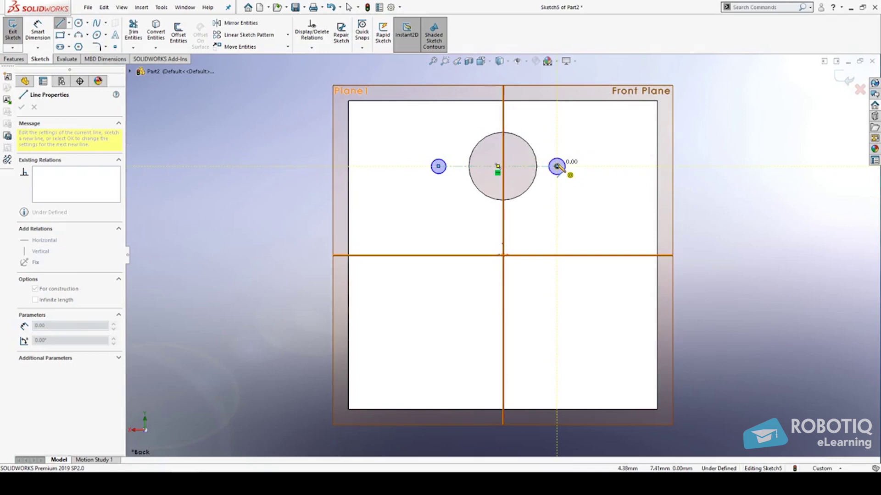
key(Escape)
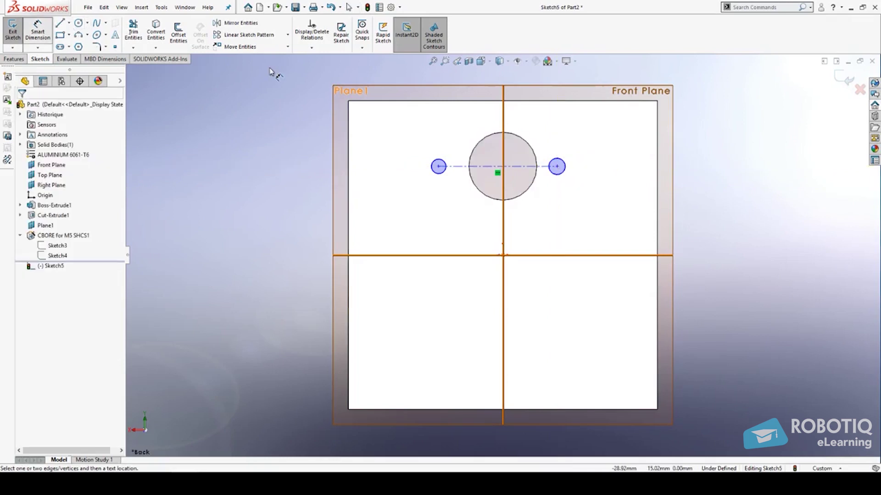
Dimension the diameter of the first small circle as 2.5 mm
click(432, 161)
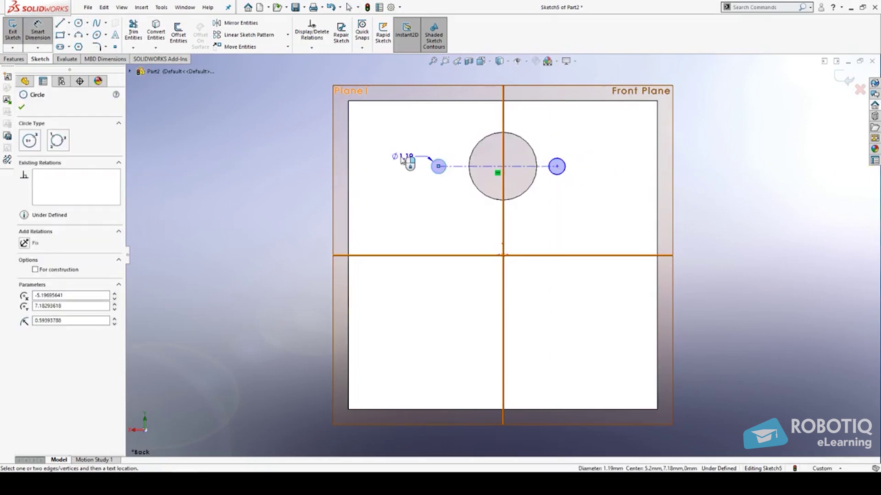
click(403, 159)
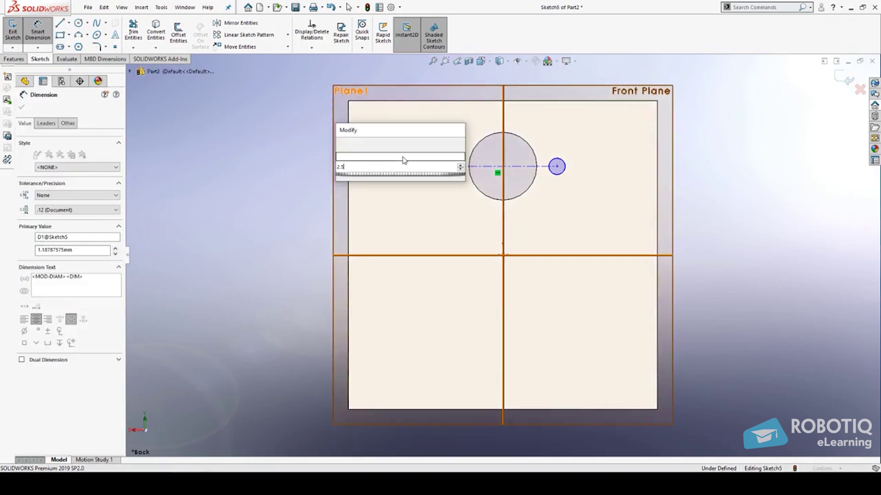
key(Return)
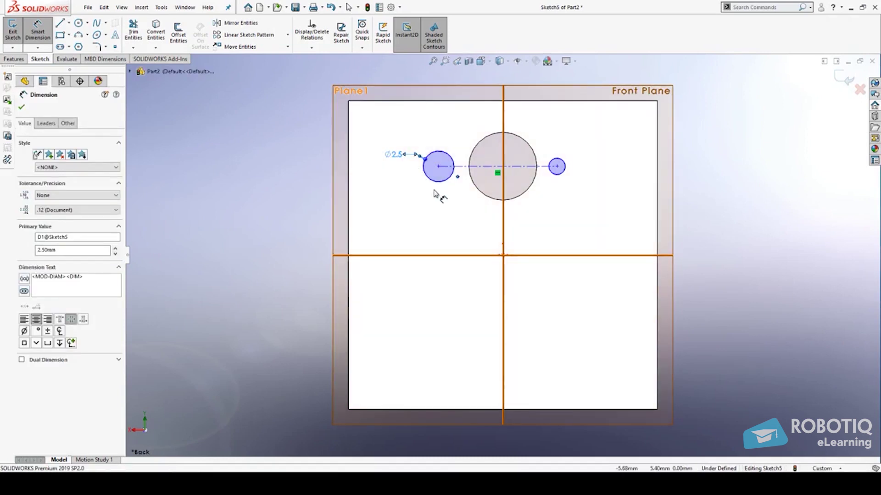
key(Escape)
Make the two small circles equal in size with an Equal relation
click(448, 178)
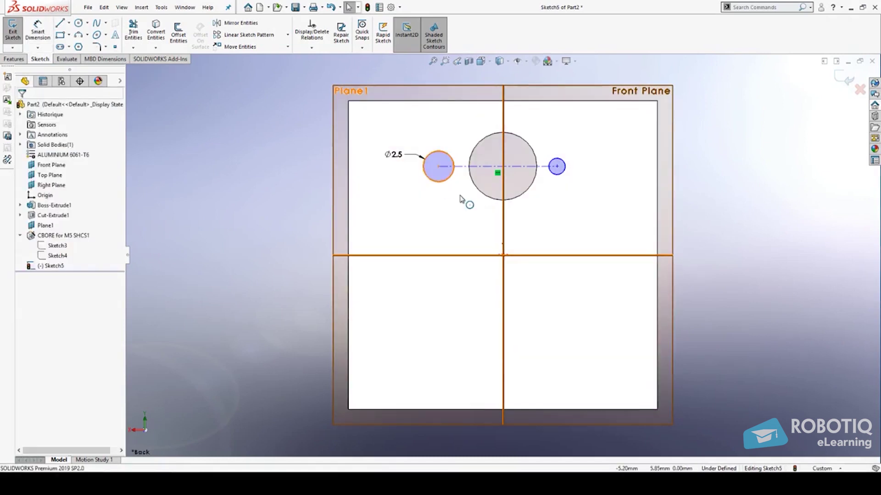
key(Escape)
ctrl+click(559, 175)
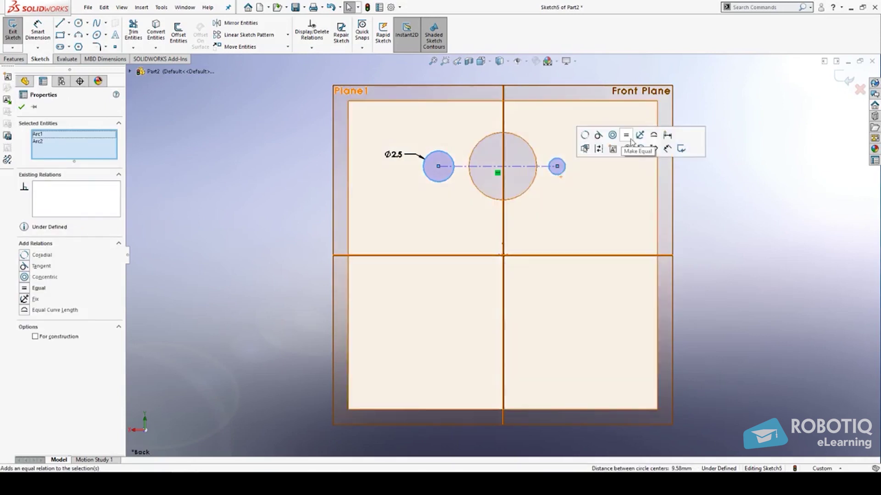
click(630, 139)
click(719, 213)
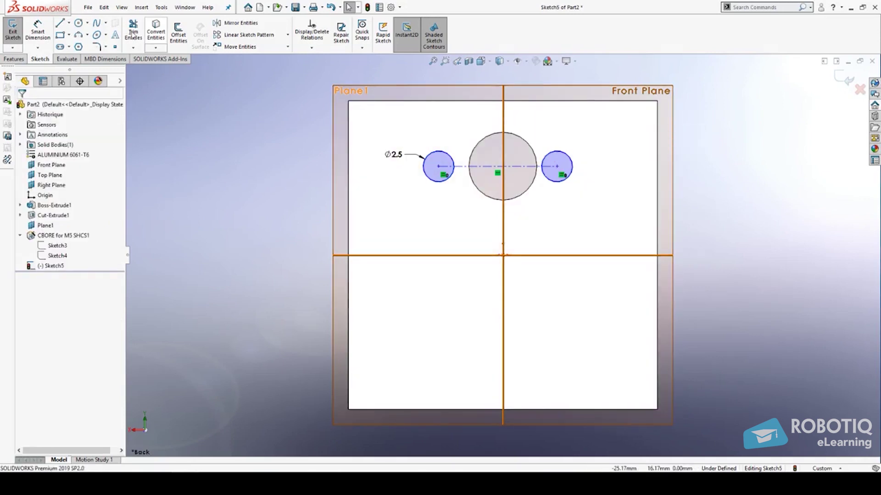
Draw a vertical centreline about 7.1 mm long from the counterbore hole's centre up past the block's upper edge
click(76, 24)
click(68, 22)
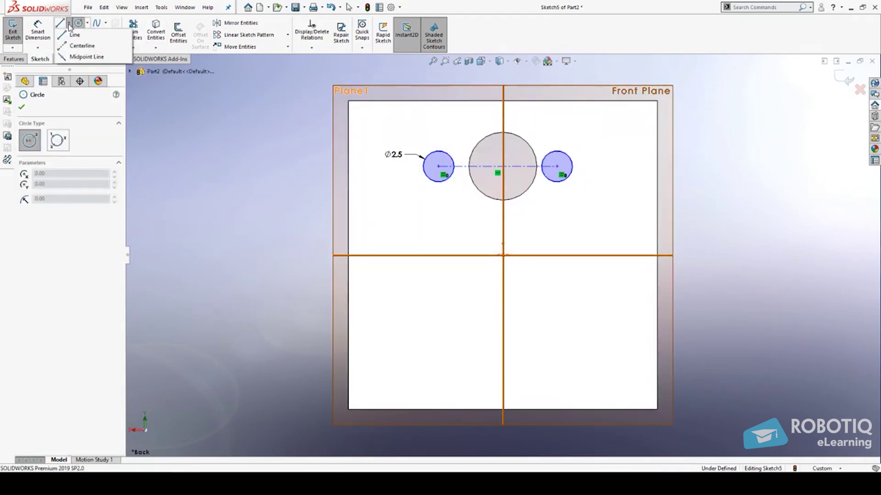
click(80, 46)
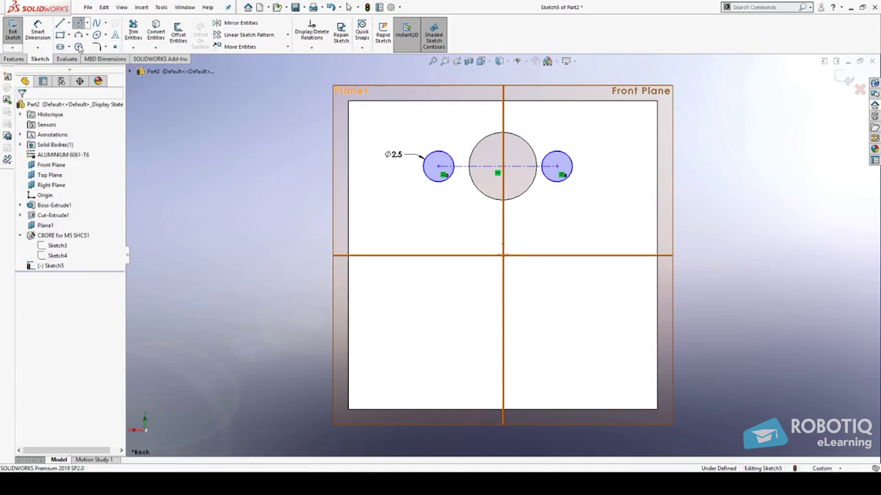
click(502, 168)
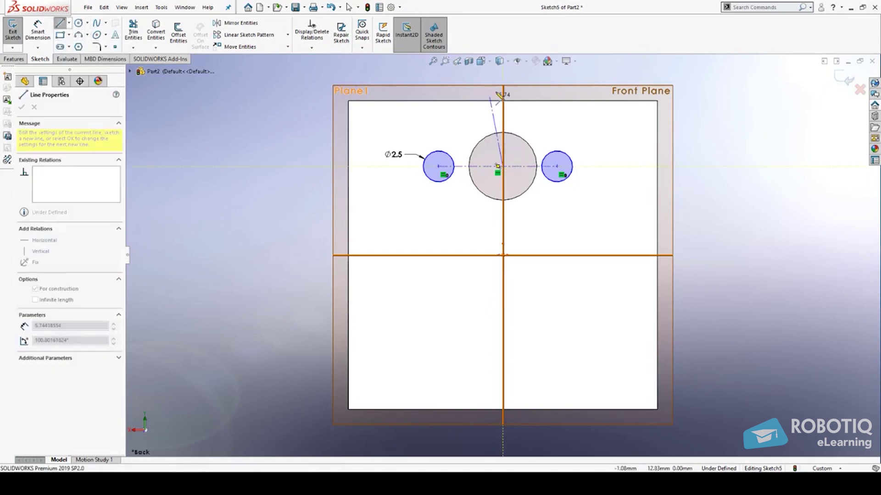
click(503, 81)
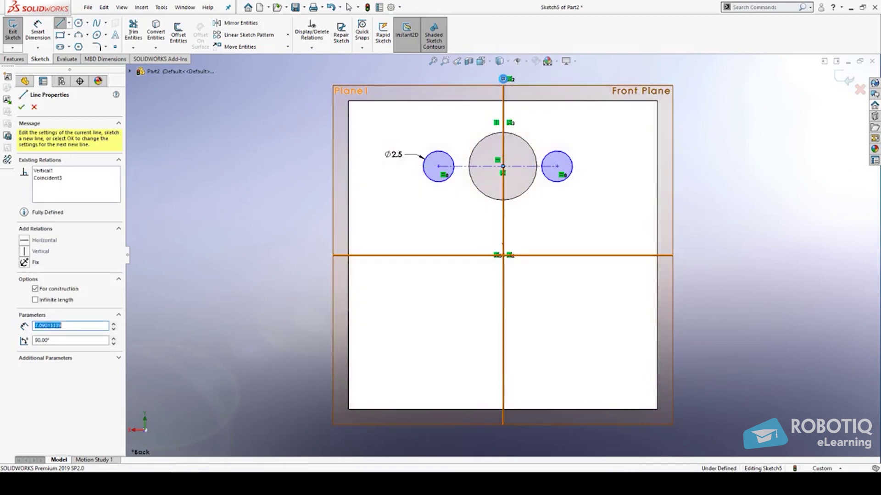
key(Escape)
Try a Midpoint relation between the vertical centreline and the middle of the horizontal centreline, and delete that relation
click(503, 111)
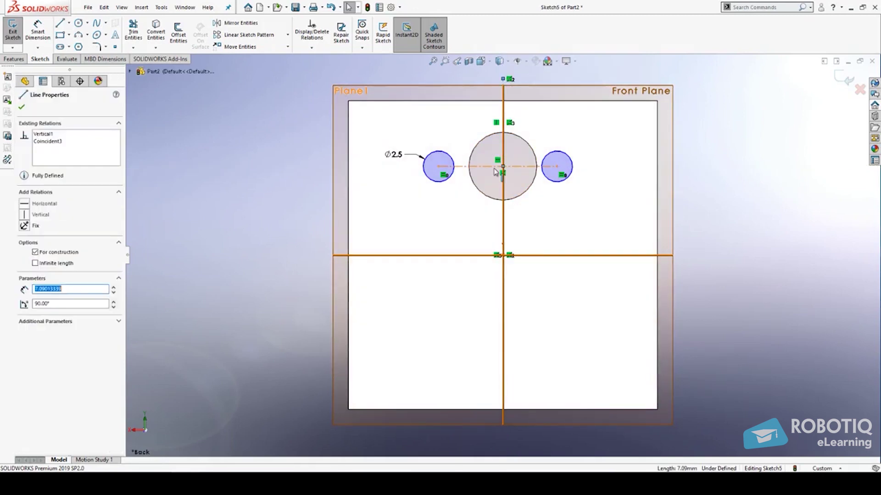
click(500, 169)
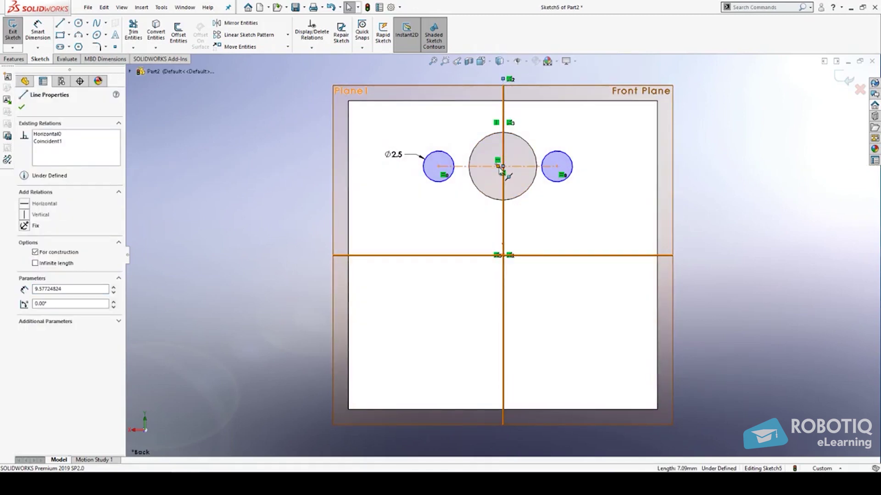
ctrl+click(503, 166)
click(526, 126)
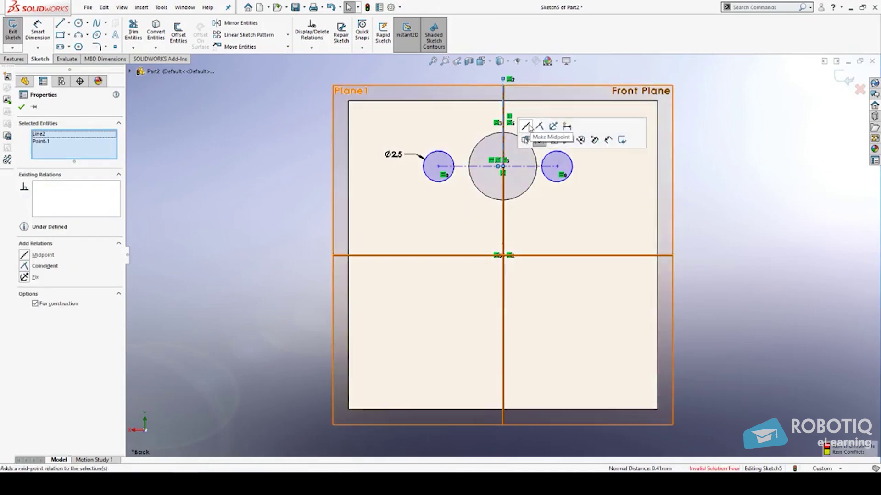
right_click(71, 185)
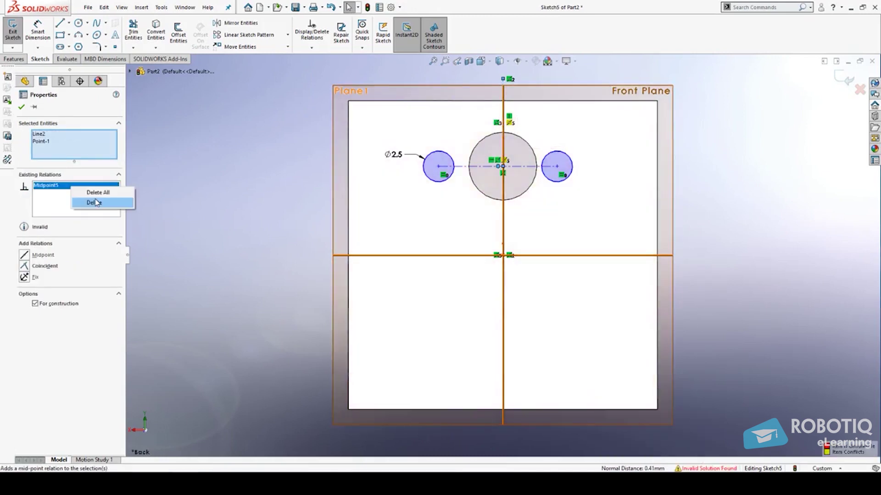
click(95, 202)
key(Escape)
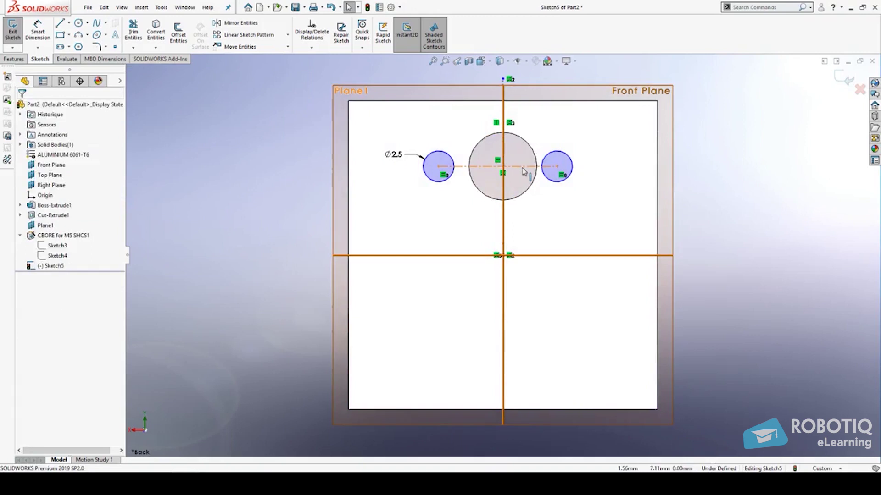
Make the centres of the two small circles symmetric about the vertical centreline
click(522, 168)
click(751, 194)
click(556, 167)
click(439, 166)
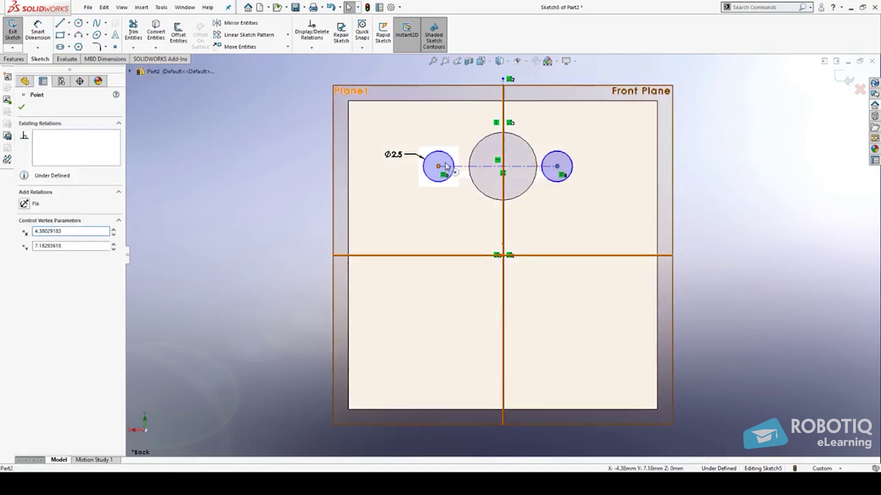
ctrl+click(504, 100)
ctrl+click(503, 102)
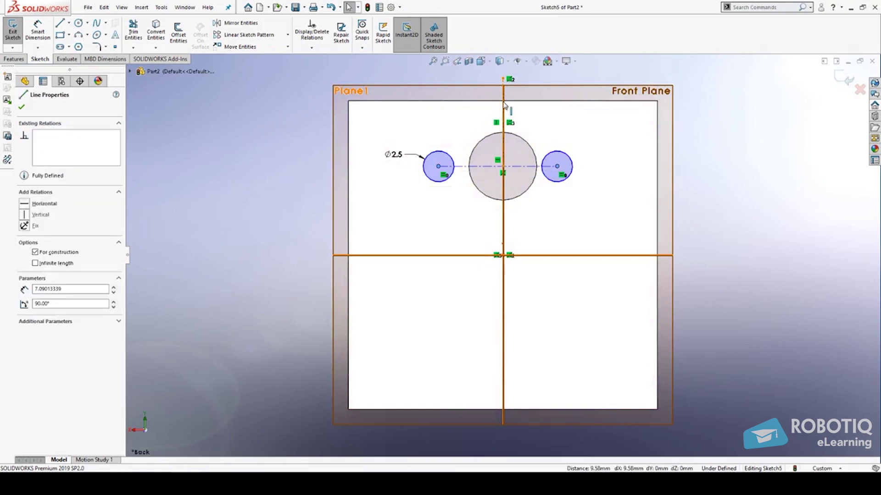
click(529, 63)
click(243, 223)
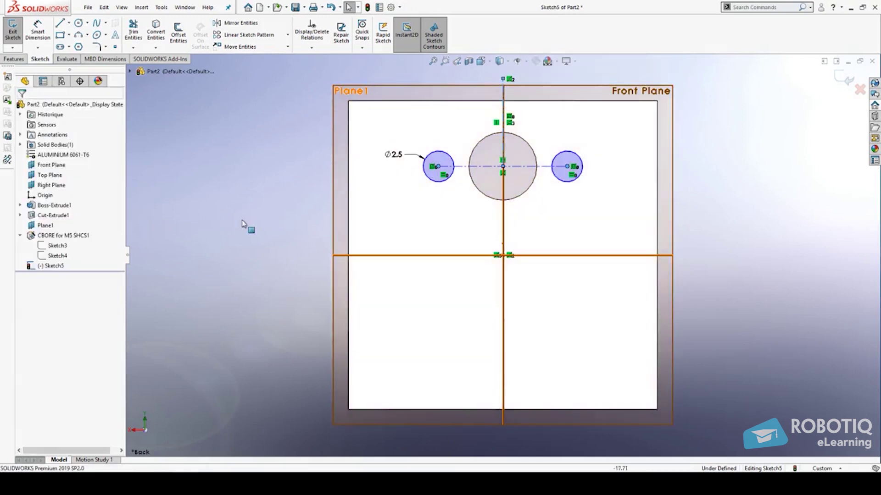
Dimension the distance between the two small circles' centres as 9 mm
click(40, 32)
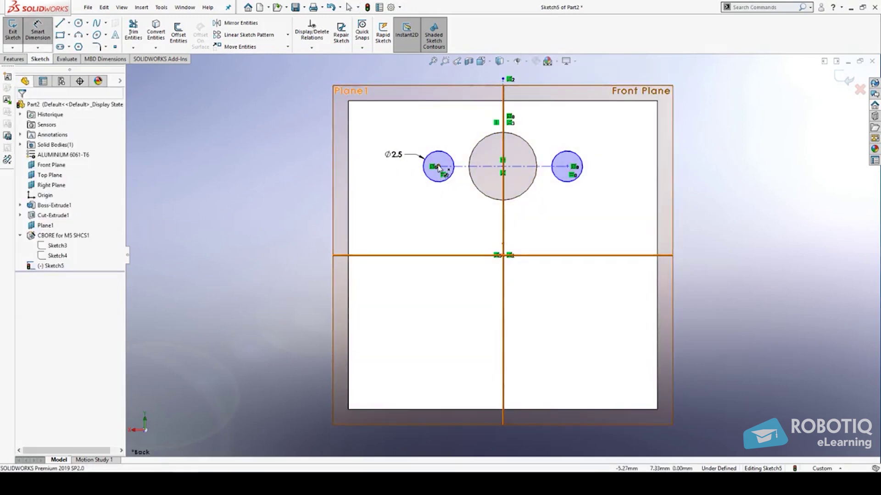
click(568, 167)
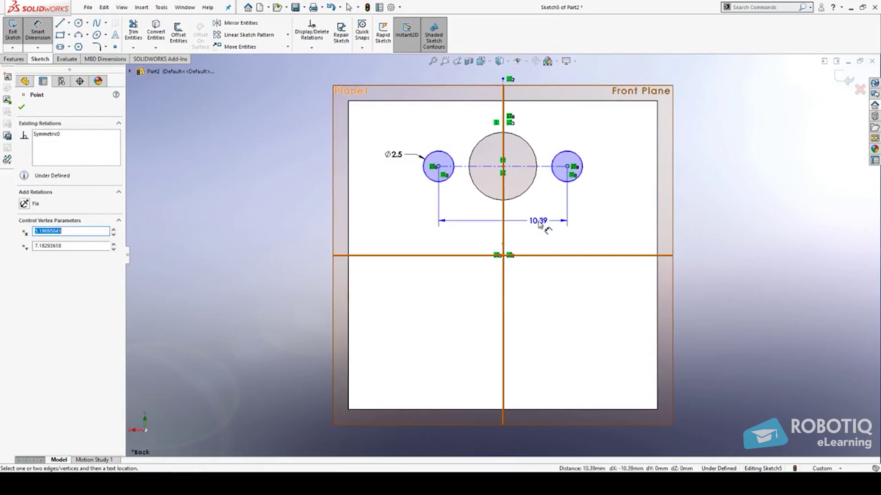
click(539, 224)
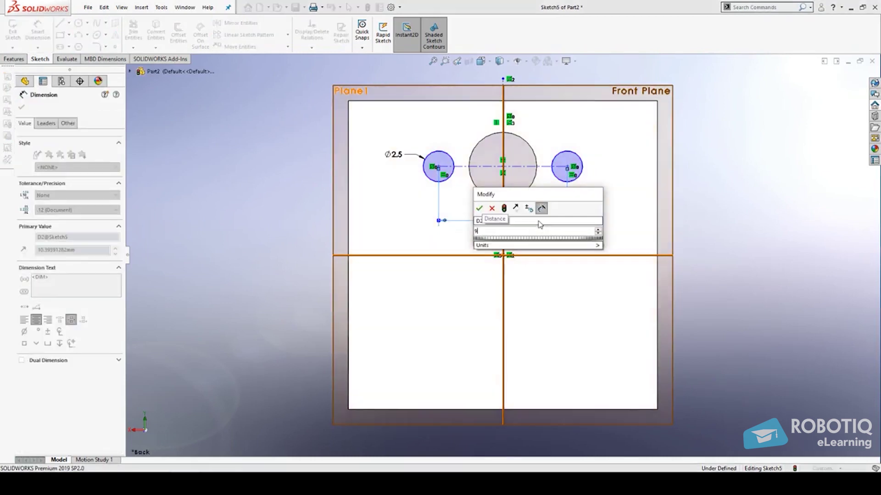
text(9)
key(Return)
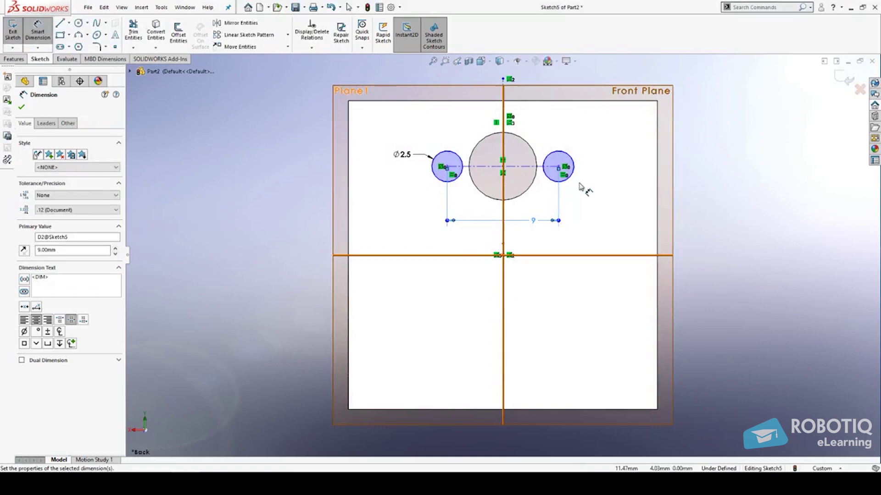
Dimension the horizontal centreline 5.3 mm from the block's upper edge
click(542, 101)
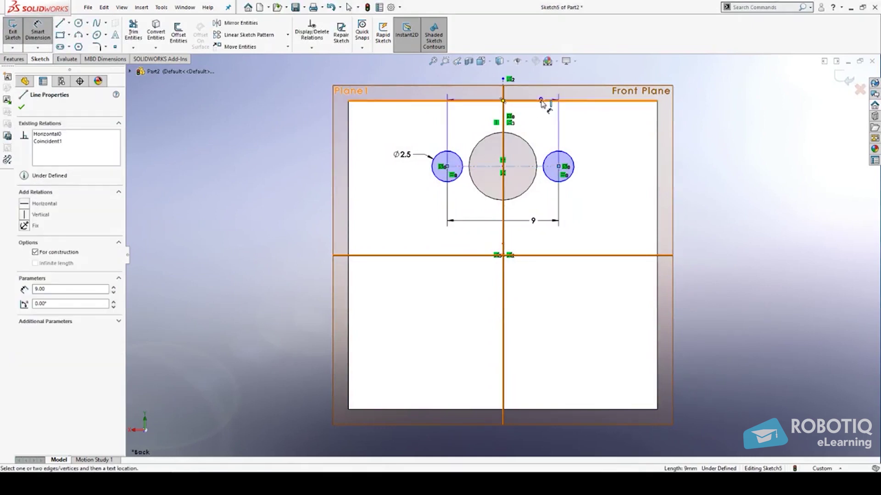
click(544, 168)
click(544, 131)
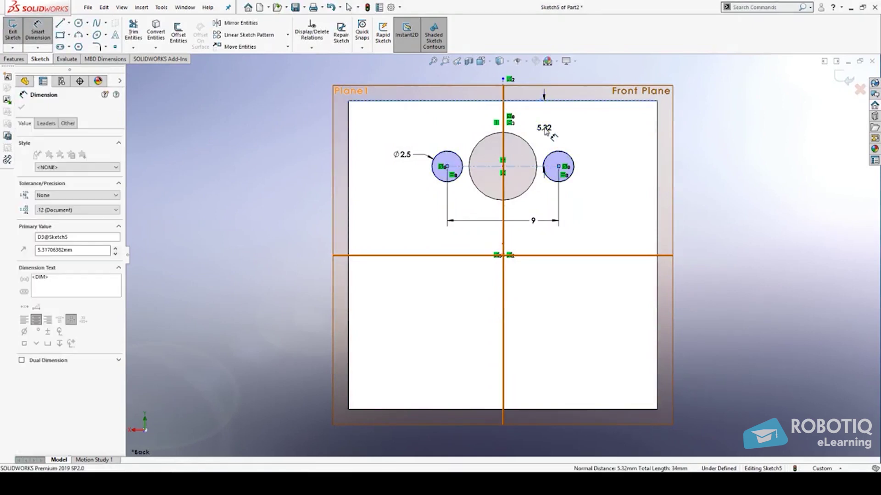
key(Return)
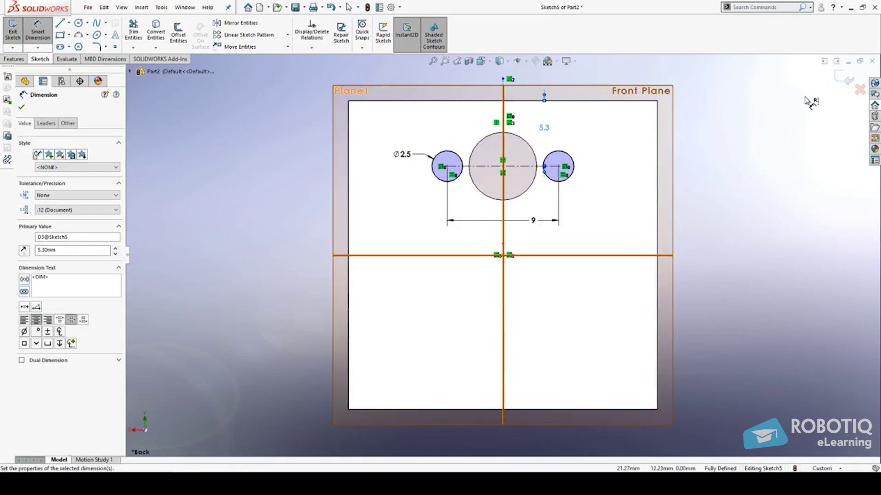
Cut-extrude the two small circles 2.5 mm deep into the block's end face
click(846, 79)
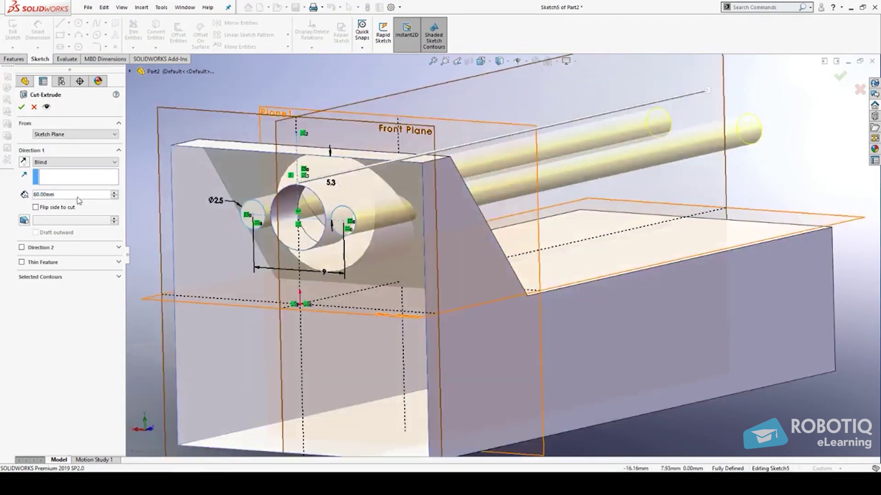
click(80, 195)
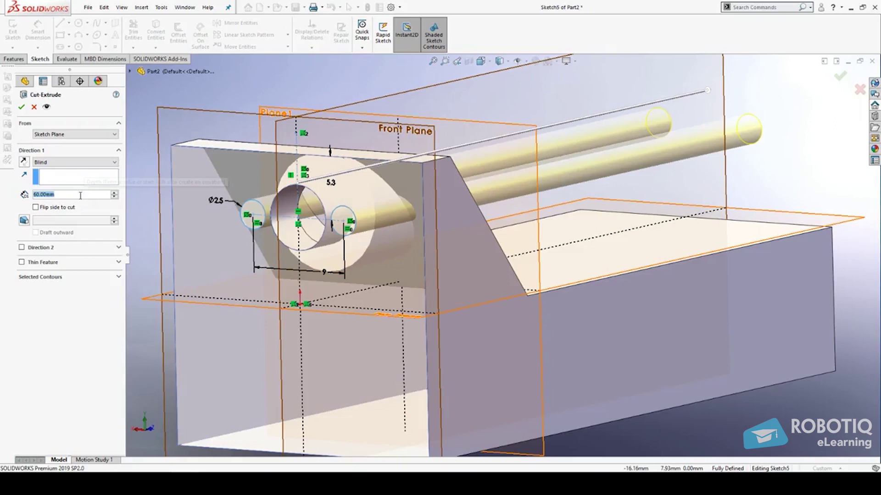
text(2)
click(80, 203)
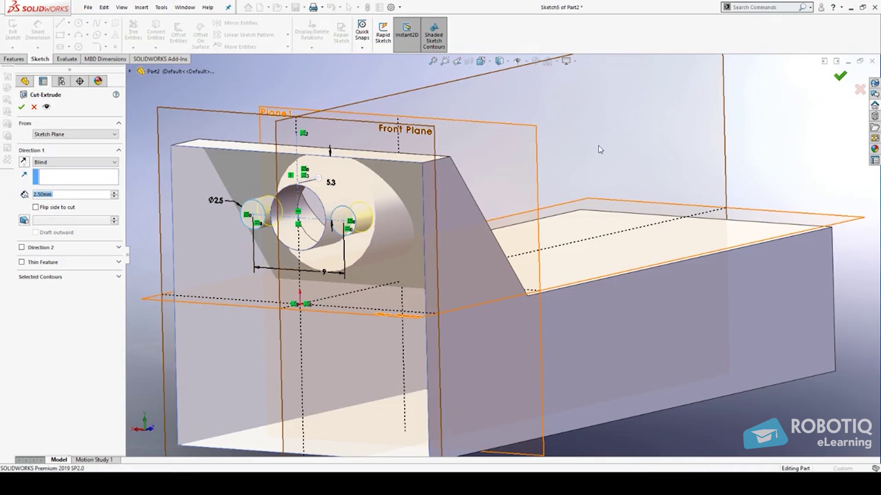
click(840, 76)
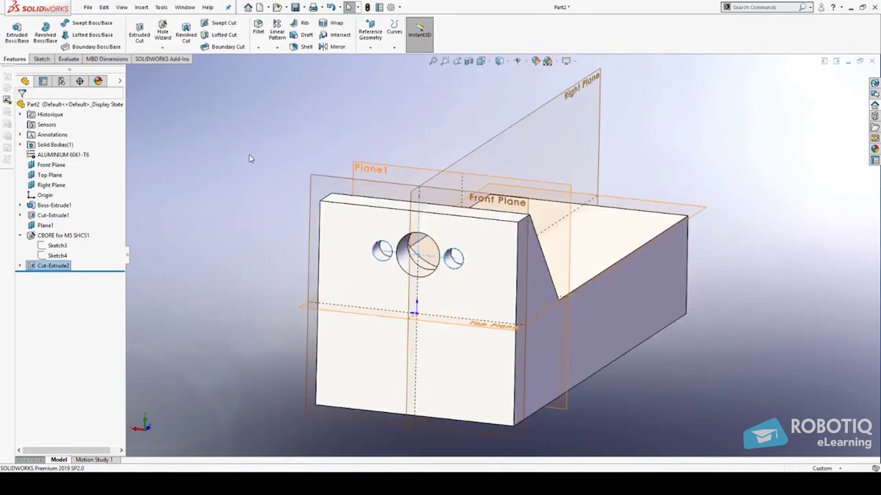
Chamfer the rims of the two small holes 0.5 mm at 45 degrees
click(259, 49)
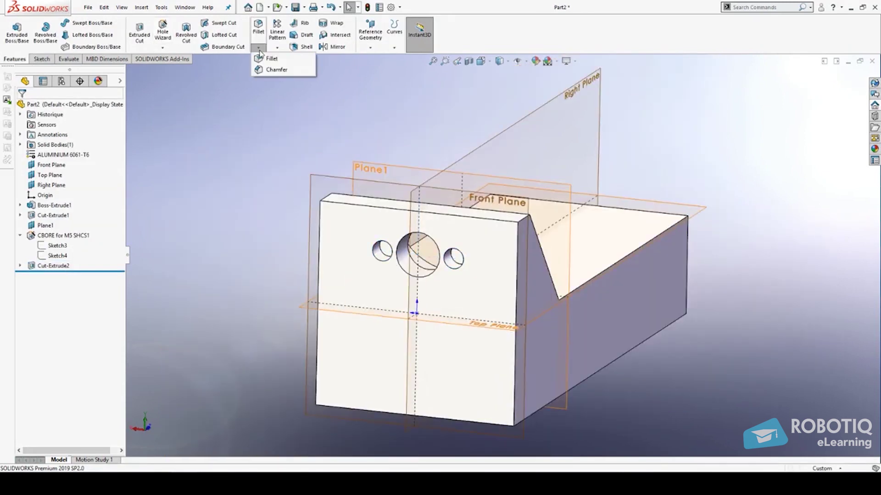
click(276, 70)
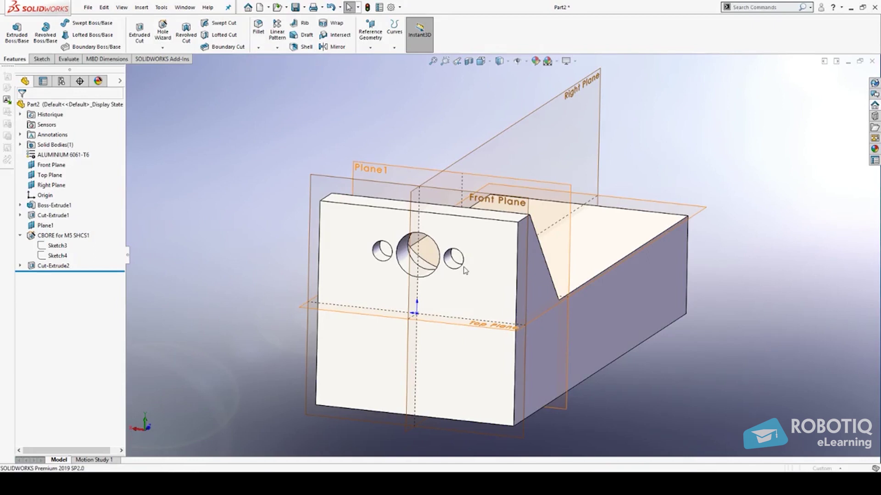
scroll(463, 267, down, 2)
click(453, 269)
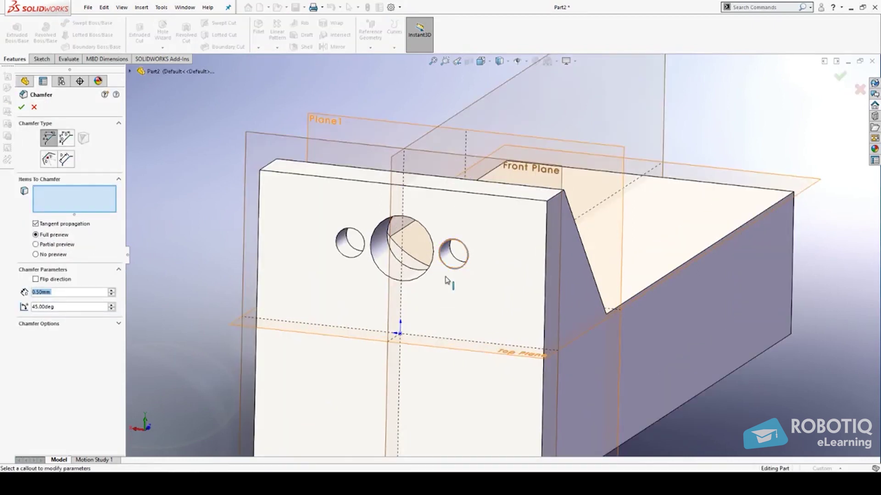
click(444, 277)
click(340, 266)
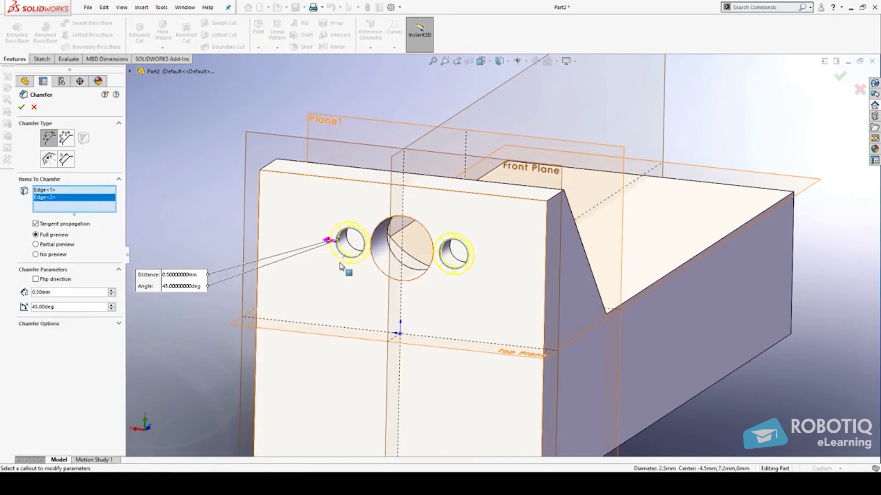
click(839, 78)
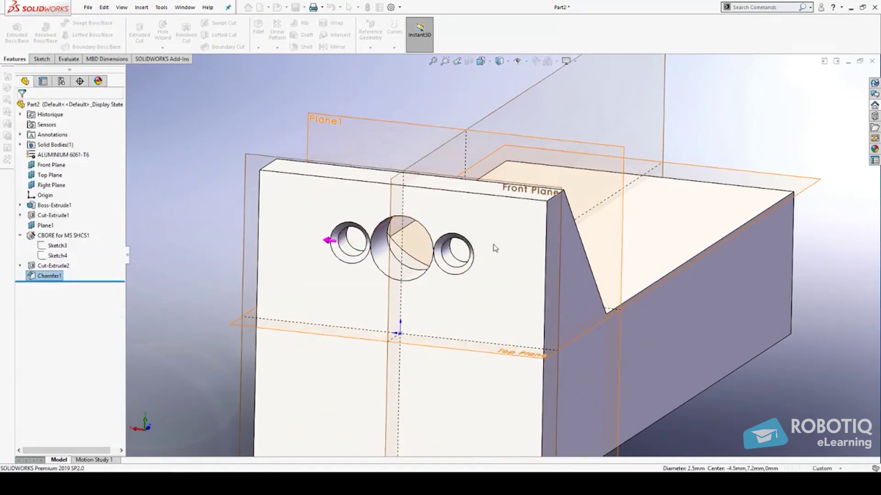
Fillet the inner edge between the sloped counterbore face and the long flat face with a 5 mm radius
scroll(431, 271, up, 3)
scroll(431, 271, down, 3)
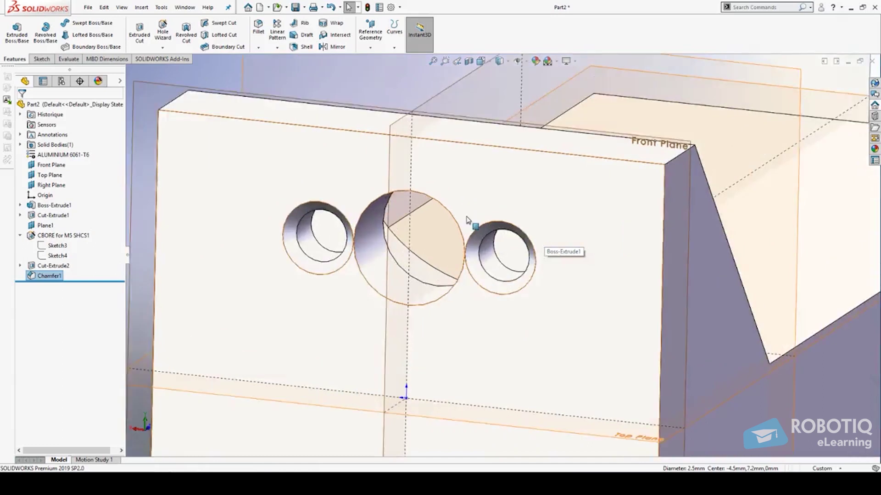
middle_drag(527, 195, 503, 321)
scroll(501, 322, up, 8)
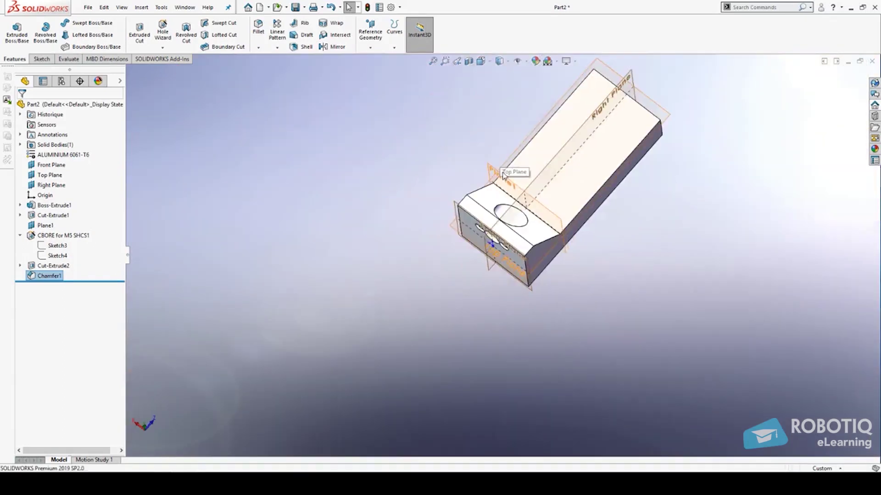
middle_drag(539, 174, 525, 266)
scroll(449, 321, down, 3)
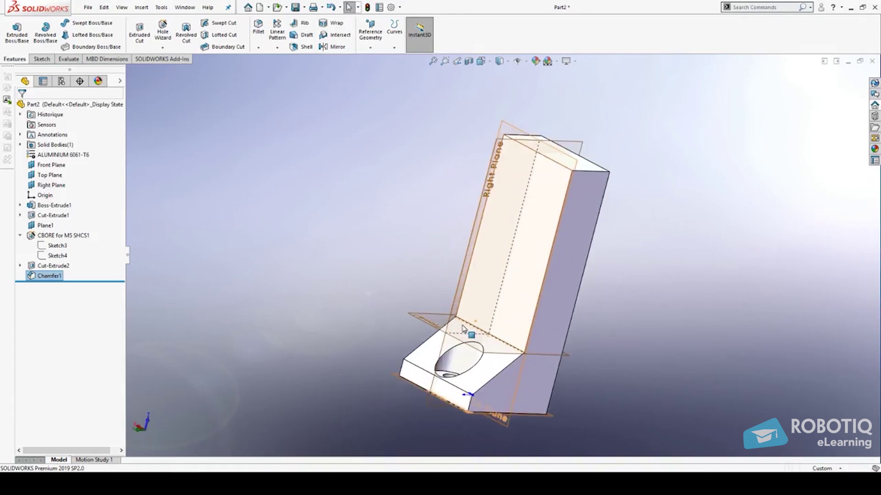
click(258, 28)
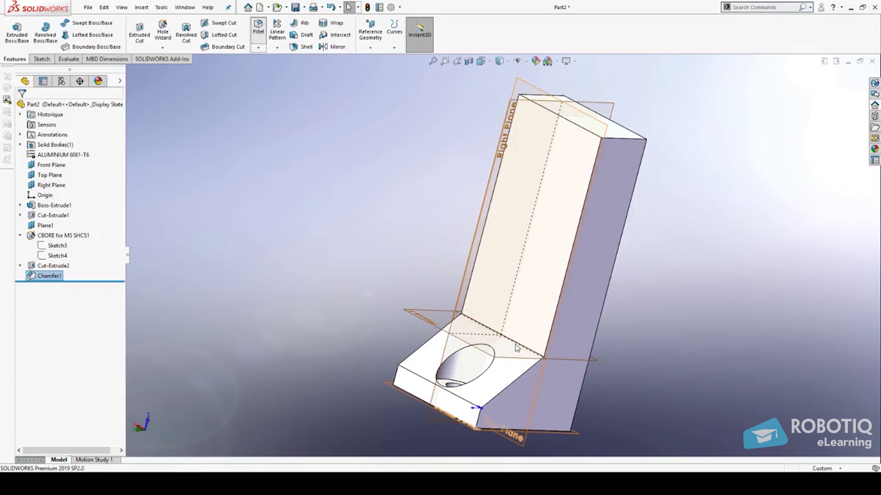
click(531, 351)
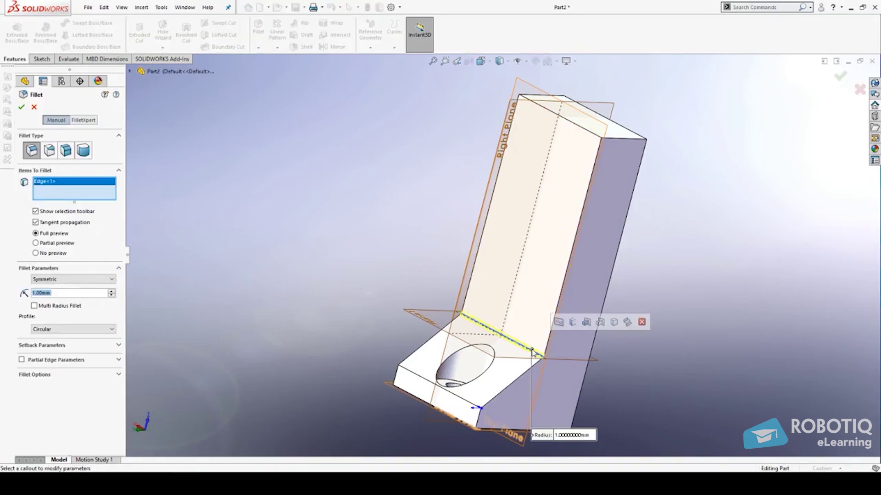
text(5)
key(Return)
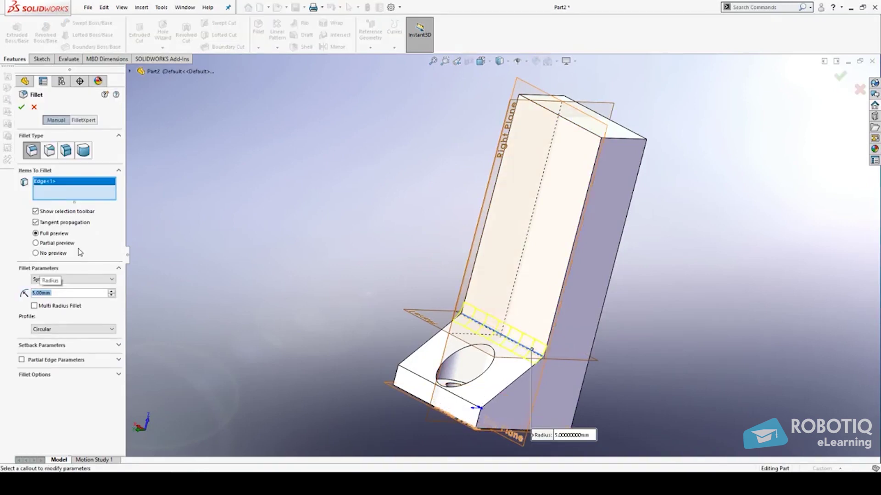
click(21, 107)
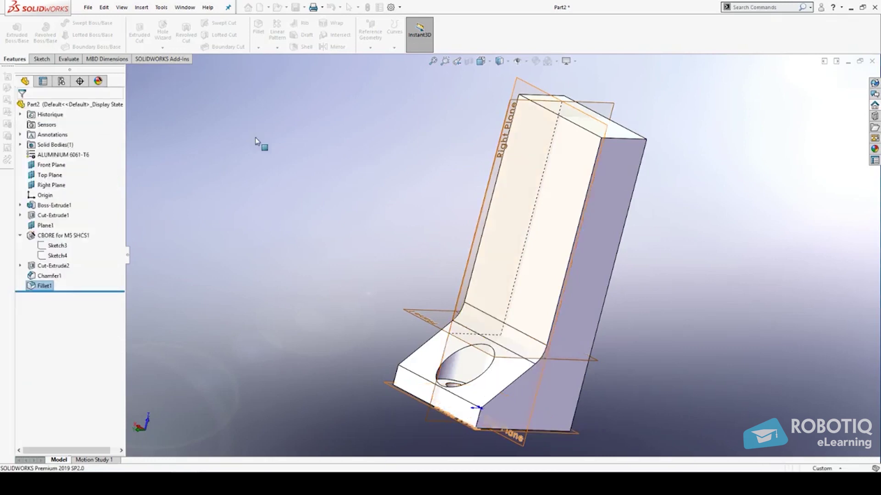
Fillet both long side edges of the cut, including their tangent continuation along the slope, with a 3 mm radius
click(594, 165)
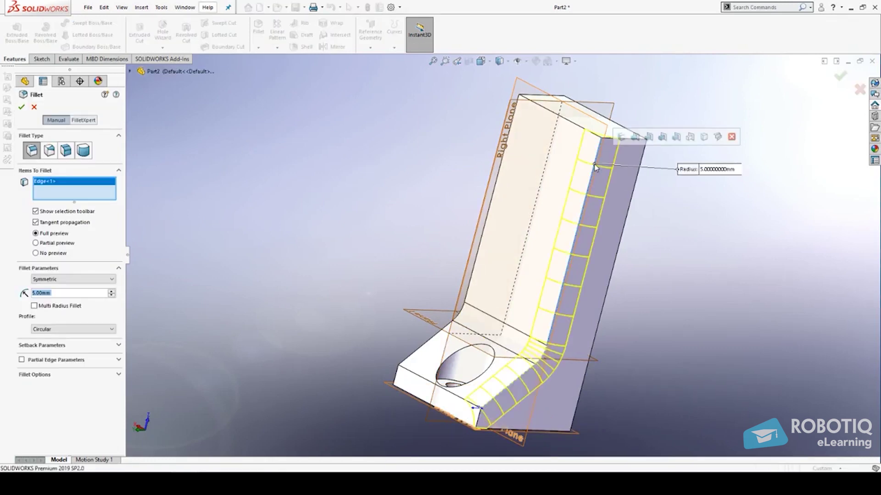
middle_drag(541, 197, 472, 246)
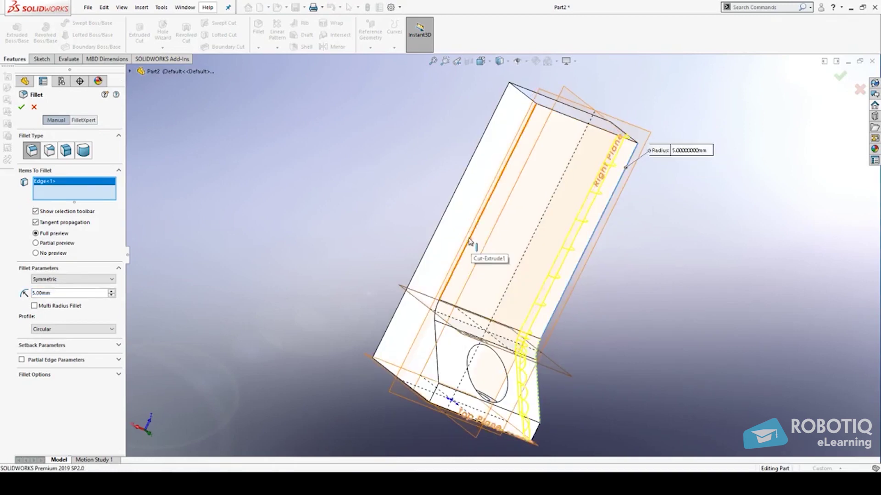
click(469, 242)
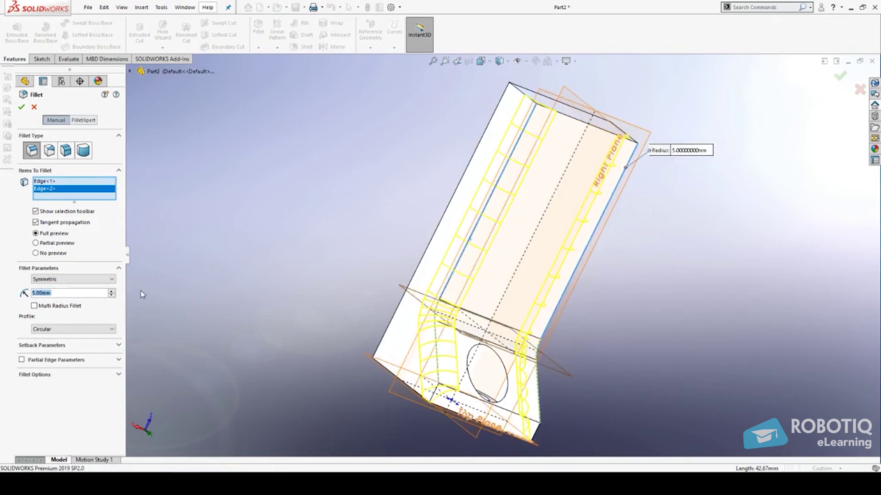
text(3)
key(Return)
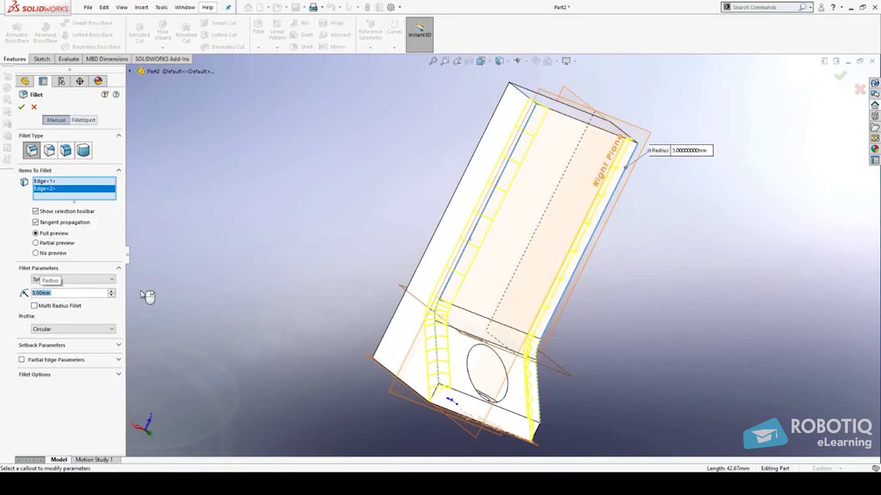
click(841, 77)
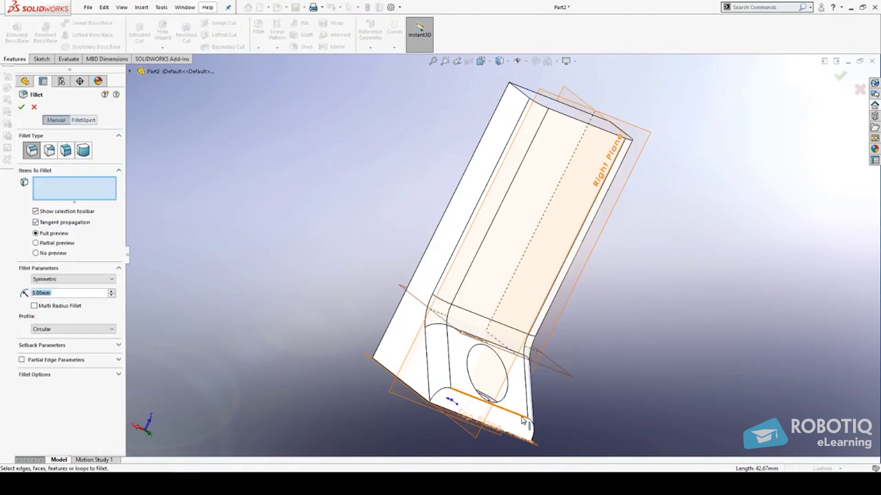
Fillet the outer edge of the sloped counterbore face, next to the end with the holes, with a 2 mm radius
click(460, 416)
middle_drag(459, 416, 434, 351)
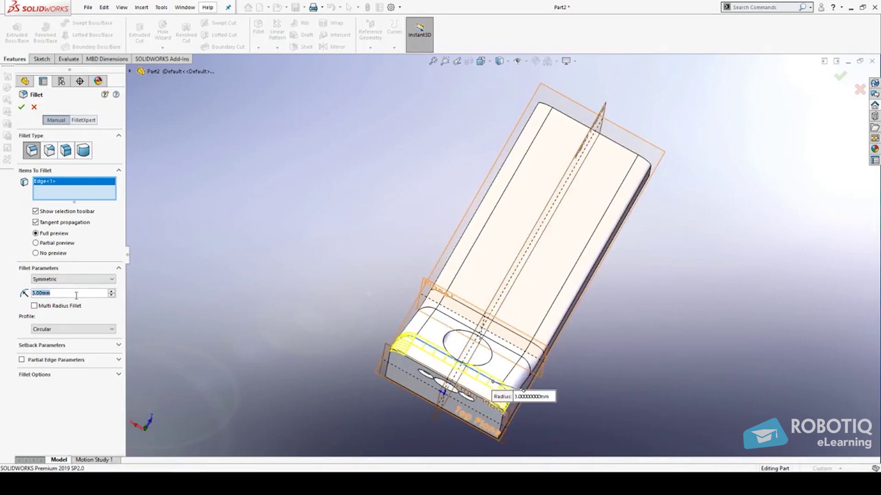
text(1)
key(Return)
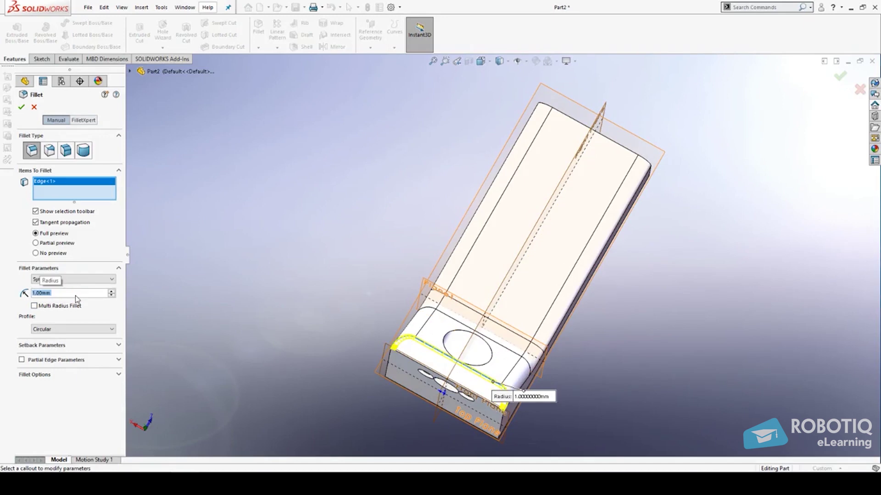
text(2)
key(Return)
click(840, 76)
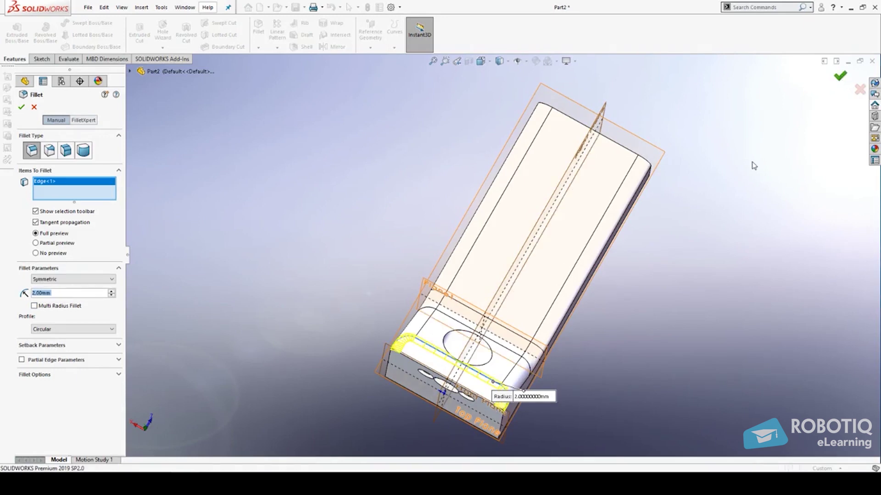
Save the part under the file name custom_finger_3
middle_drag(684, 183, 546, 216)
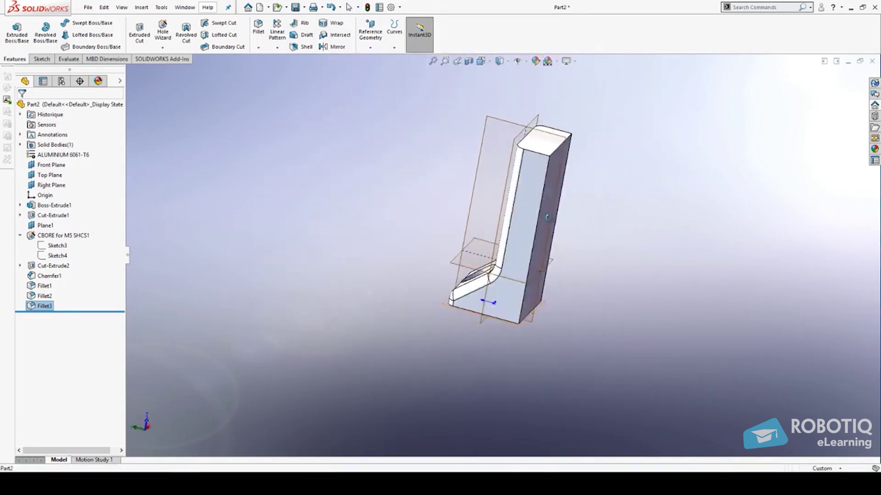
click(304, 7)
click(315, 30)
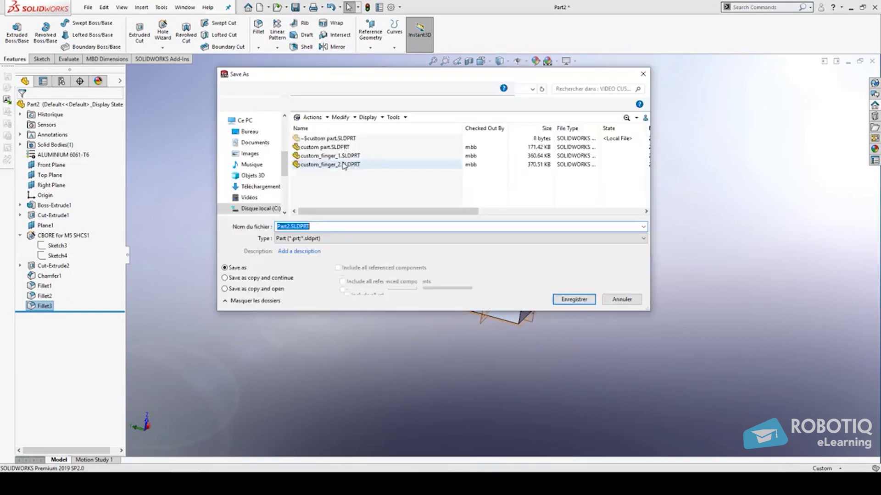
text(custom)
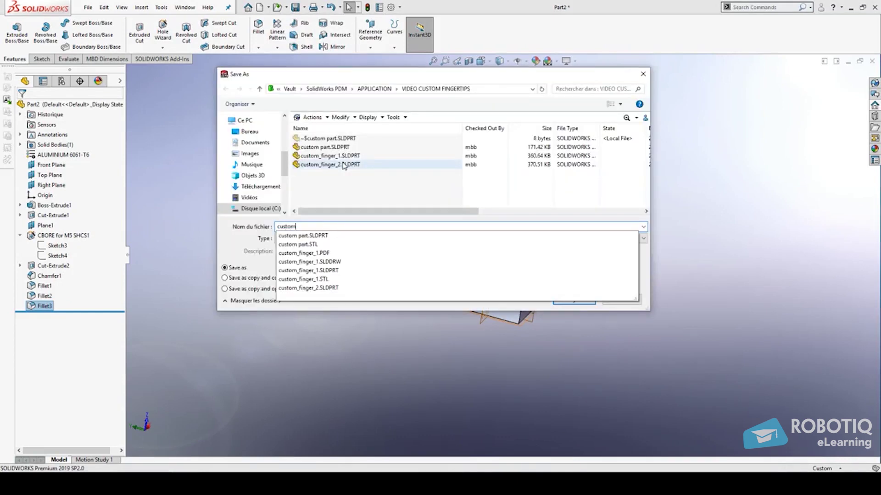
text(_f)
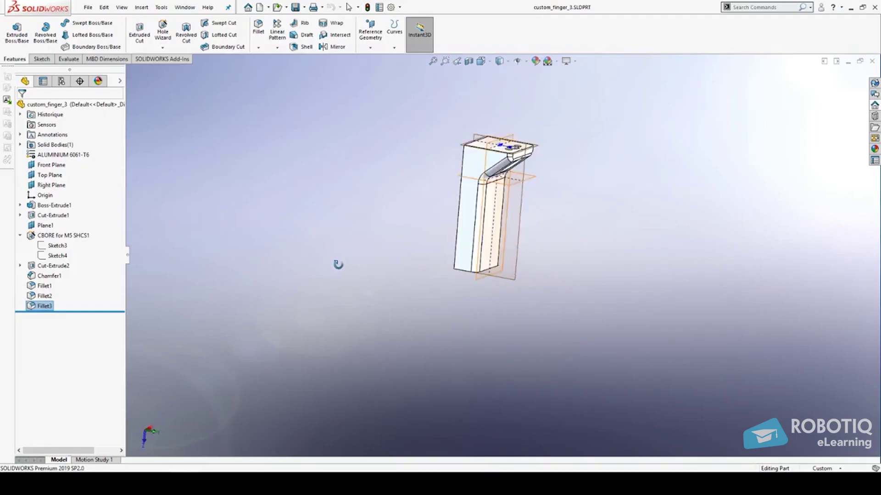
Insert the open document "custom part" beside the finger's long back face, changing the derived part's units to those of the base part
scroll(487, 171, down, 4)
middle_drag(378, 187, 602, 260)
scroll(391, 198, up, 1)
scroll(456, 302, down, 3)
middle_drag(400, 248, 502, 284)
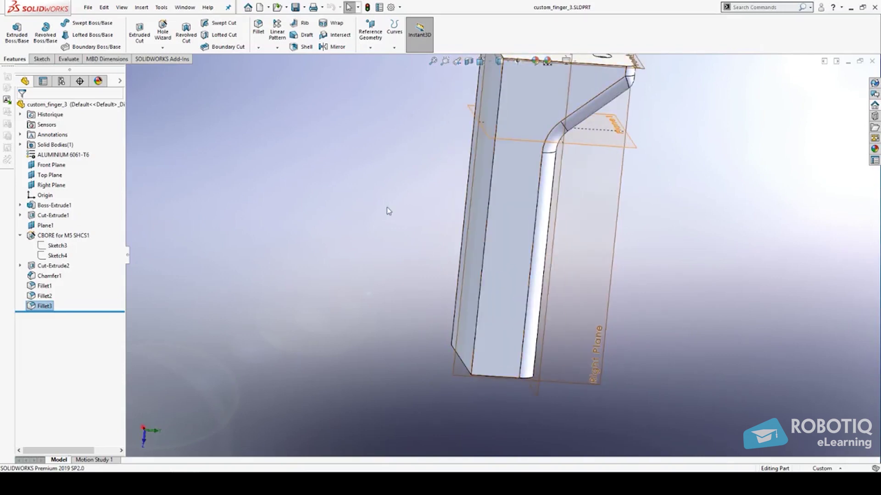
middle_drag(389, 208, 497, 234)
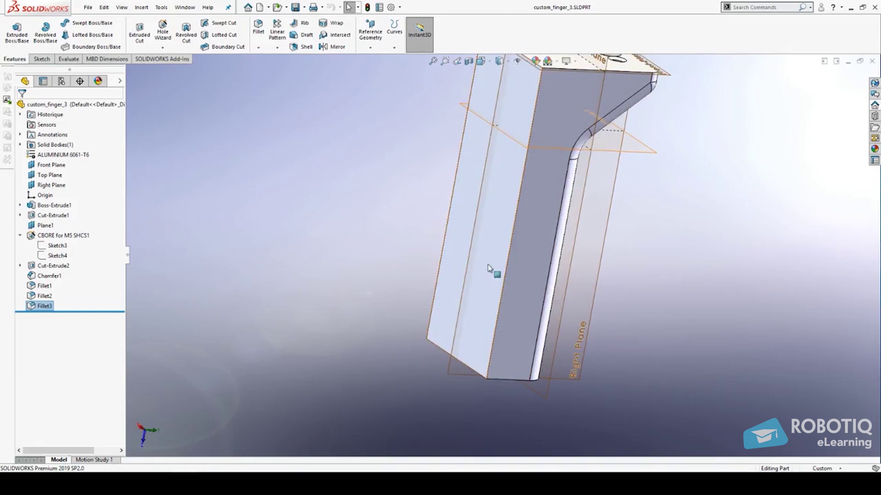
scroll(490, 269, up, 3)
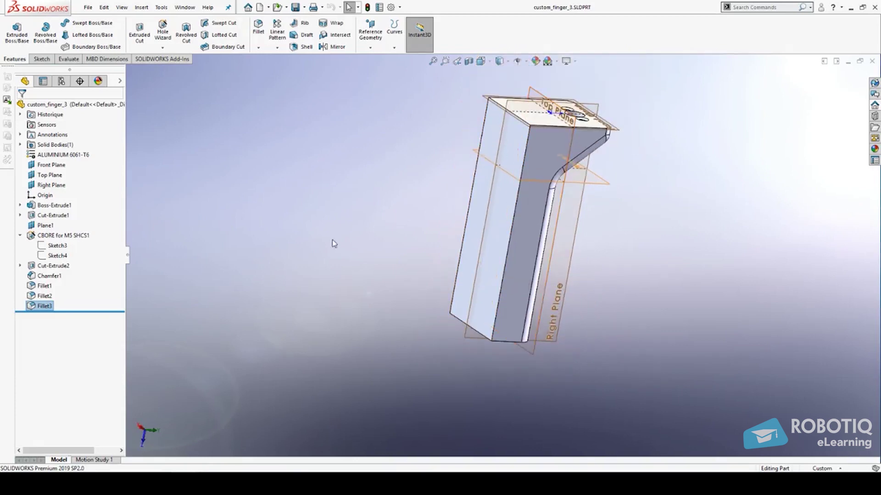
click(327, 199)
click(142, 7)
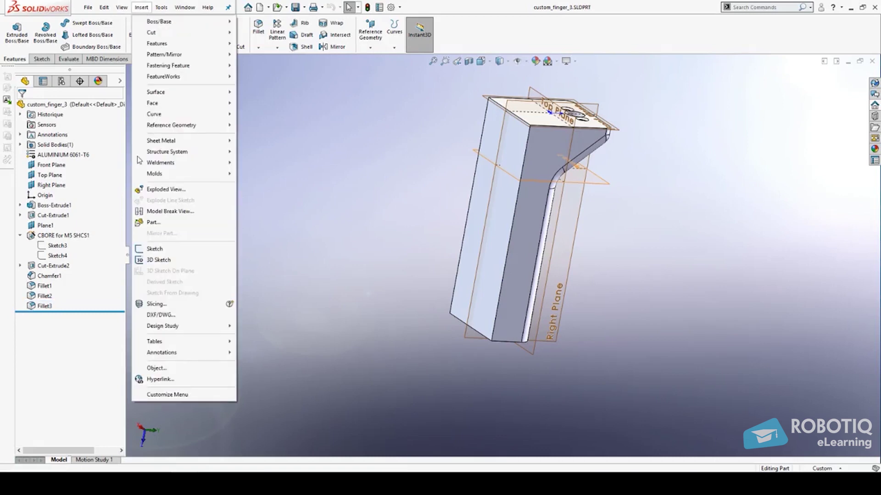
click(154, 225)
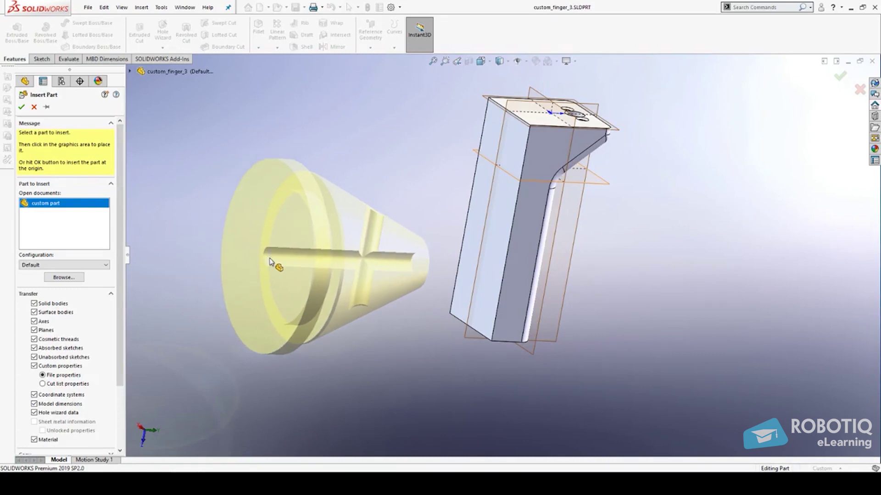
click(268, 254)
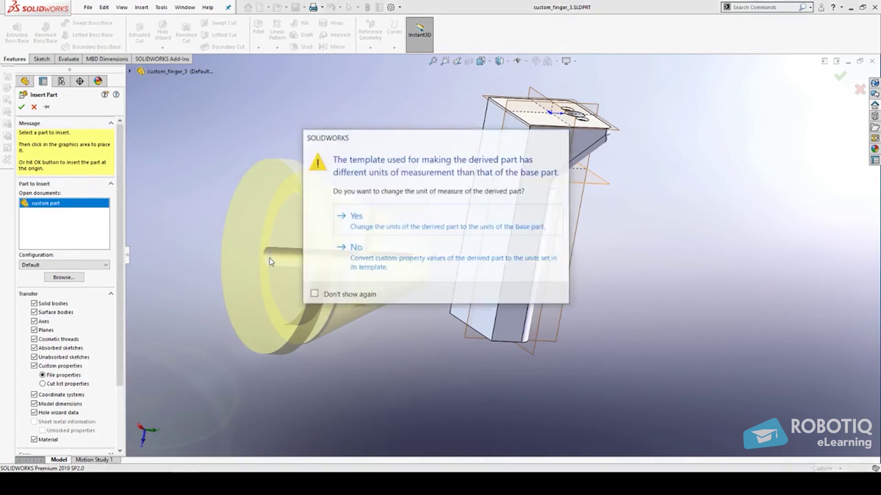
click(356, 217)
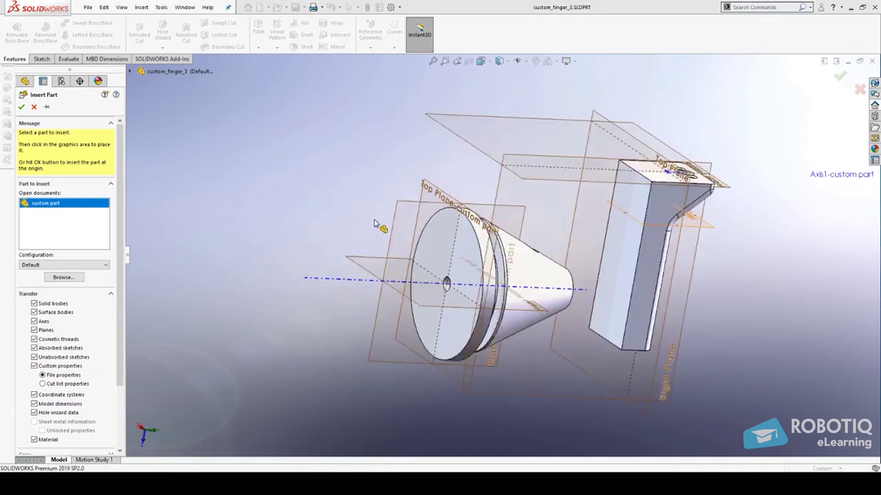
Examine the inserted custom part and the finger from several sides to find the faces for locating the part
middle_drag(474, 269, 621, 329)
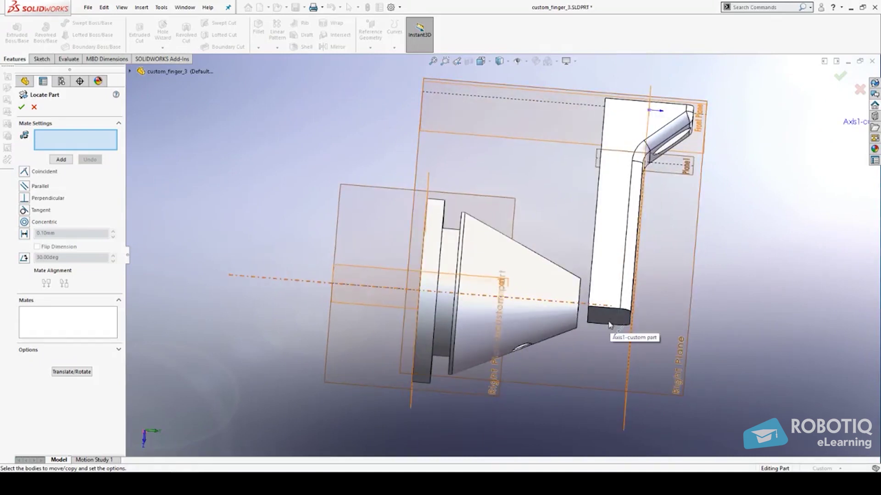
scroll(610, 321, down, 3)
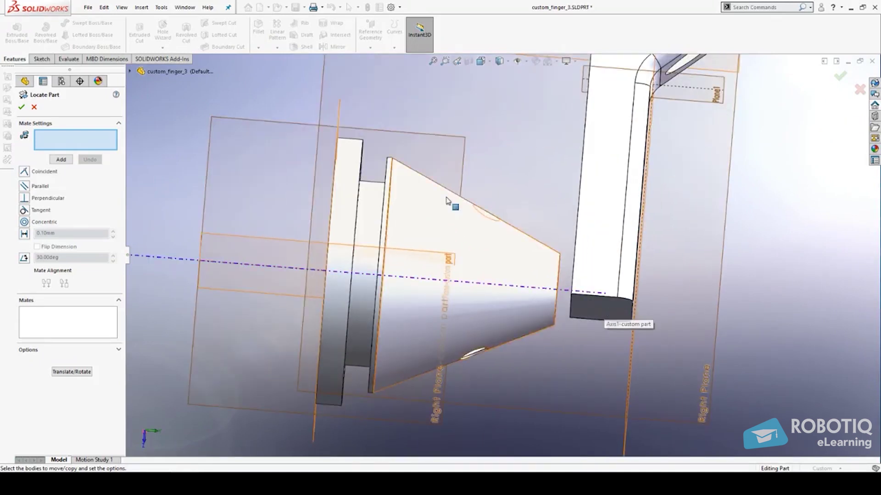
middle_drag(452, 202, 439, 161)
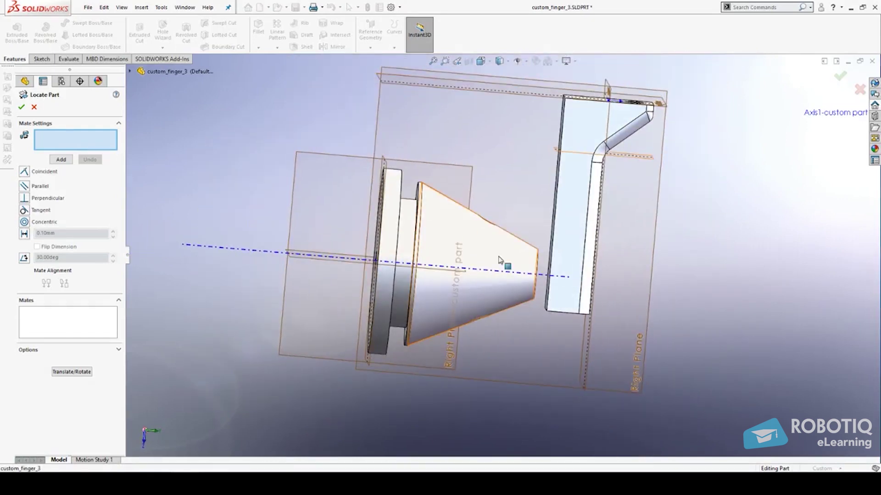
middle_drag(498, 255, 574, 208)
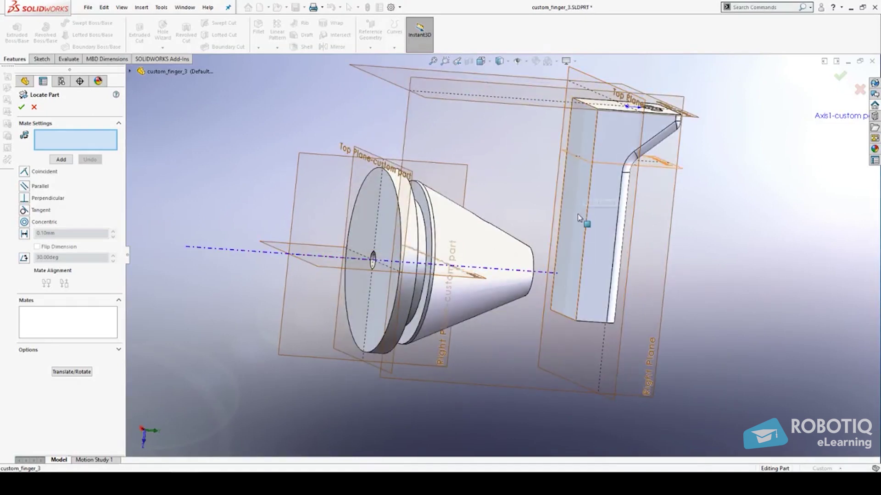
scroll(530, 258, up, 1)
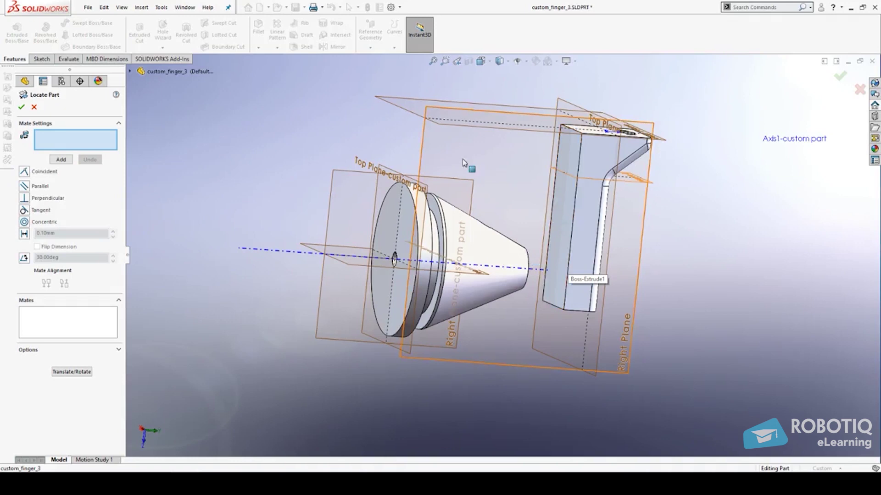
middle_drag(263, 143, 251, 145)
middle_drag(495, 294, 508, 244)
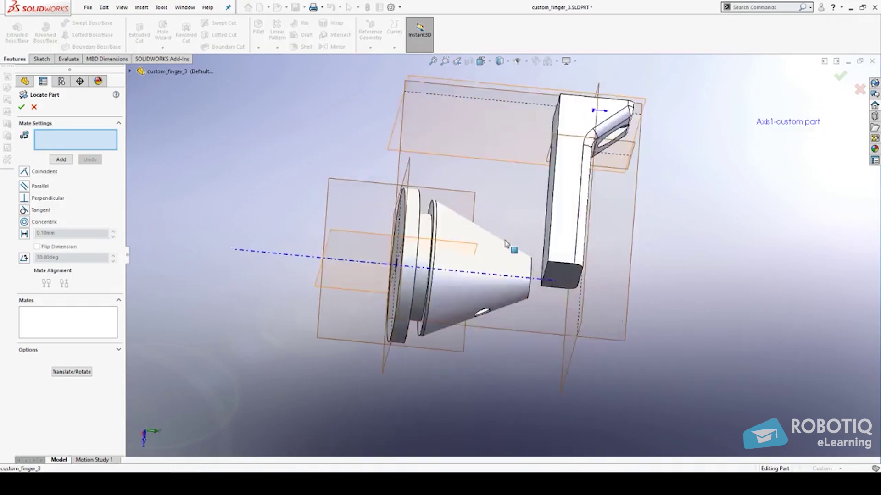
Add a distance mate between the finger's free end face and the cone-side face of the custom part's base flange
click(561, 271)
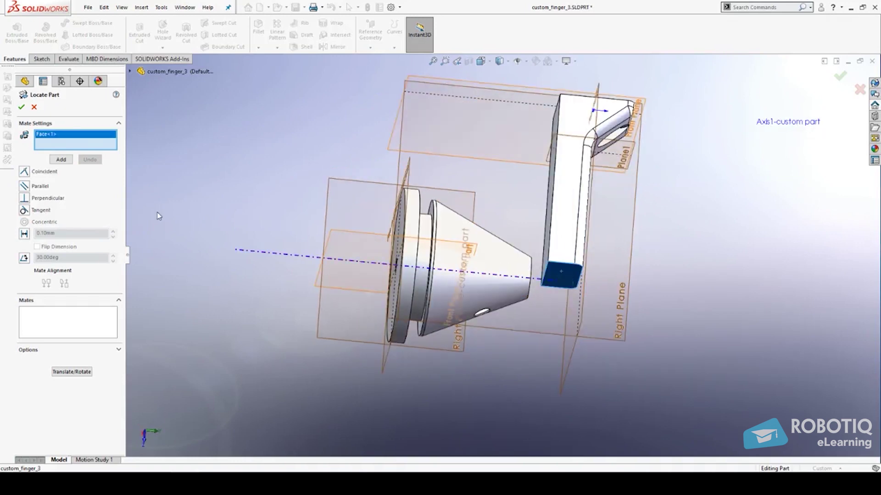
click(26, 235)
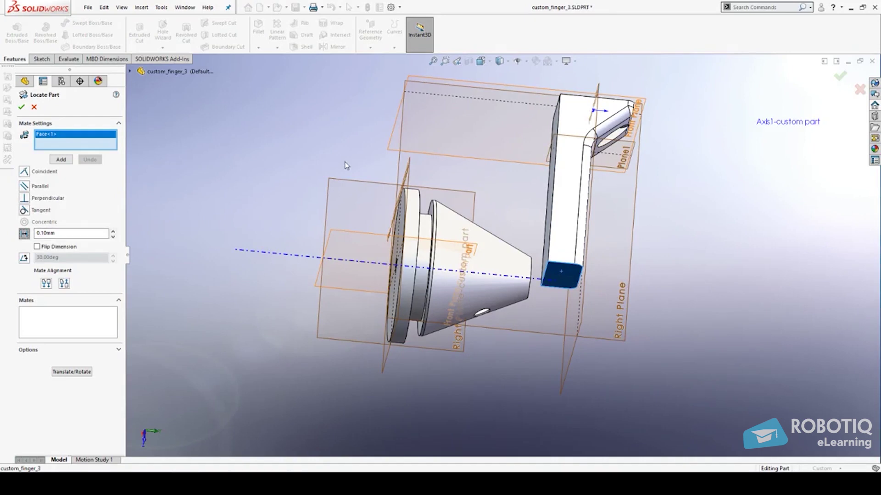
middle_drag(316, 165, 410, 199)
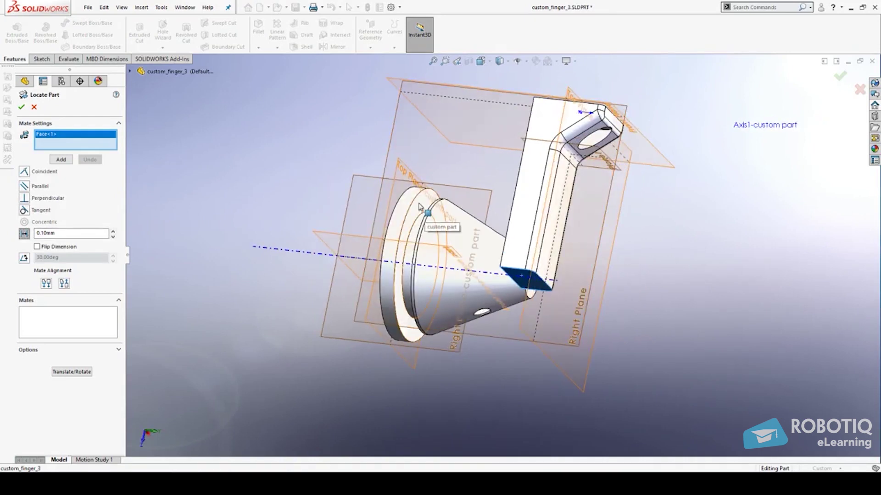
click(411, 200)
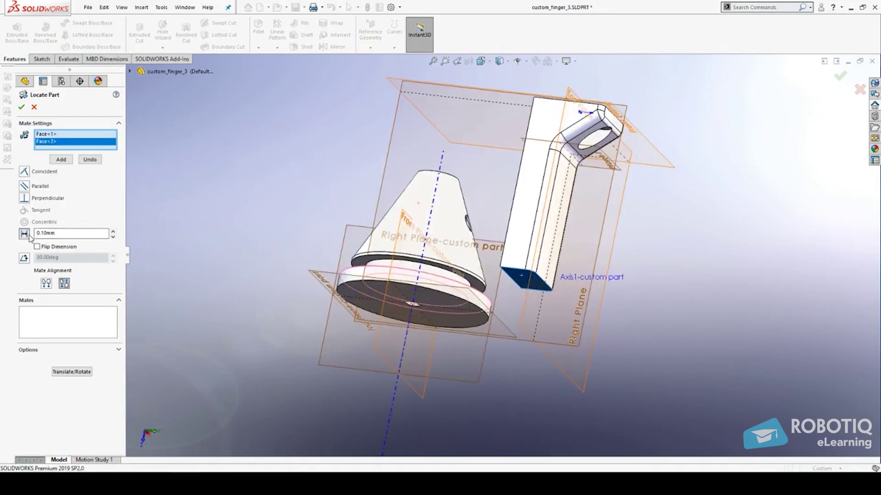
double_click(64, 234)
key(Return)
Add a distance mate between the custom part's Right Plane and the finger's long back face
middle_drag(279, 147, 295, 186)
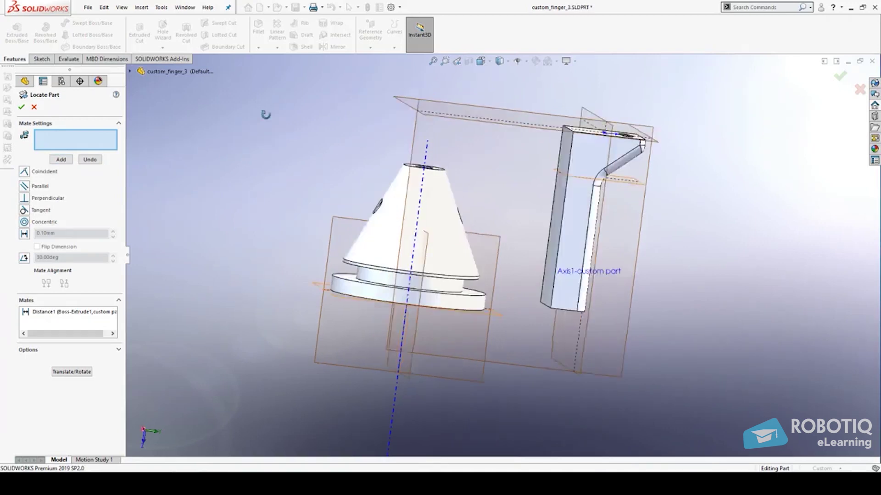
middle_drag(265, 114, 366, 195)
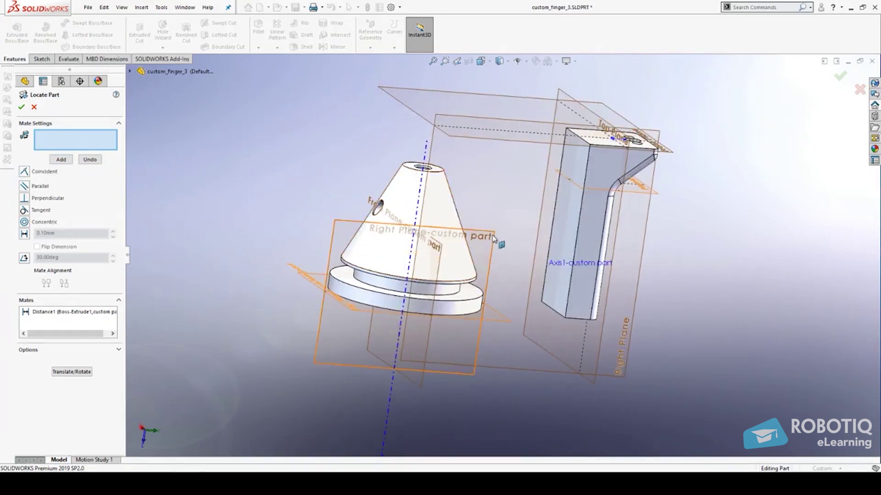
click(337, 235)
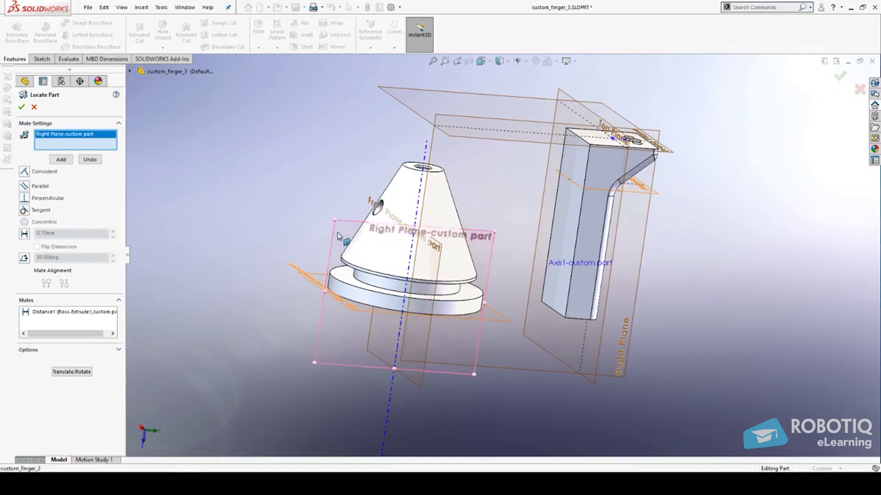
click(568, 220)
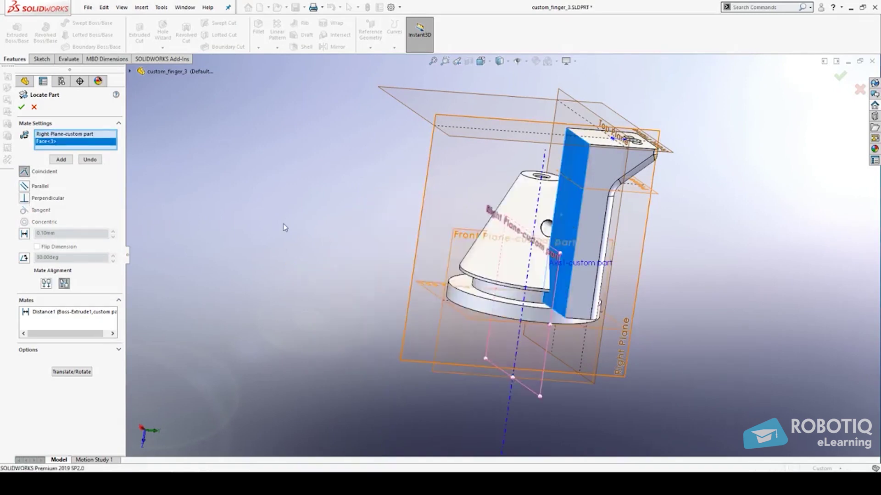
click(24, 233)
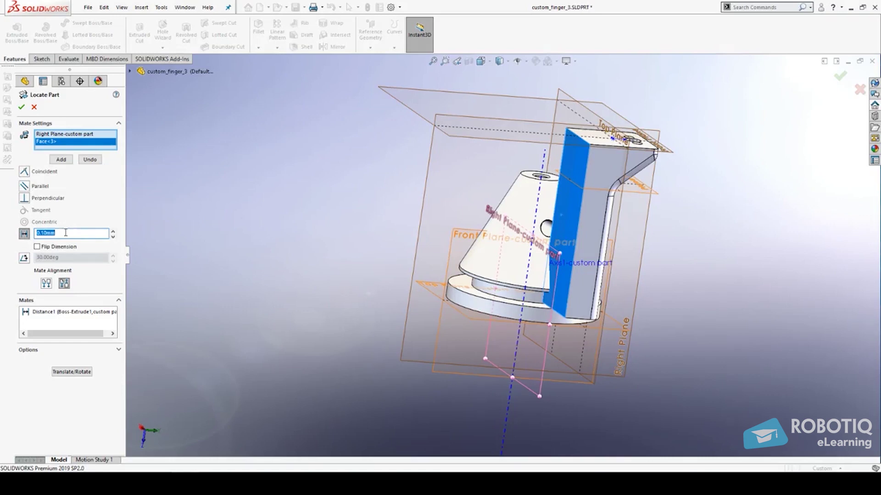
click(65, 233)
key(Return)
Set the custom part's Front Plane coincident with the finger's Right Plane
middle_drag(285, 202, 337, 171)
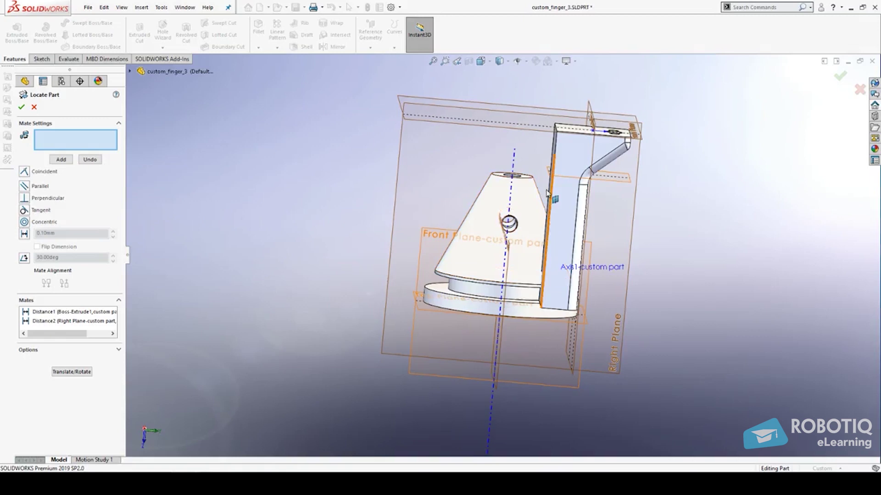
middle_drag(668, 237, 675, 204)
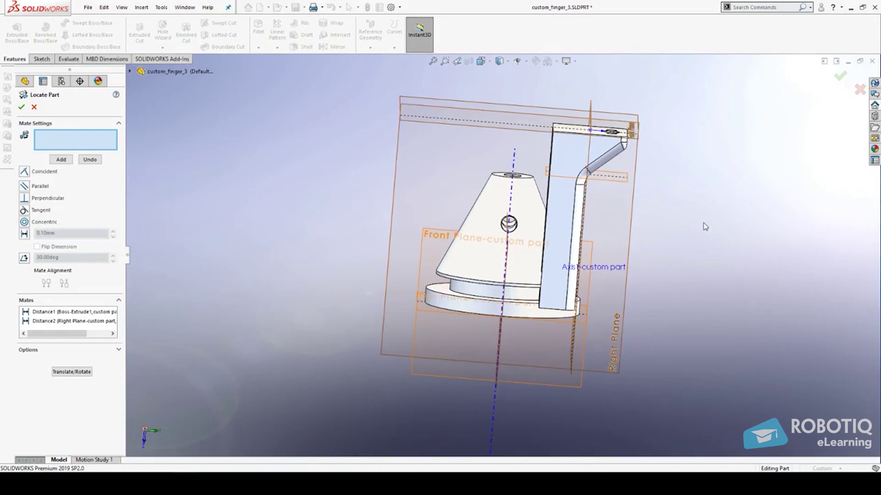
middle_drag(705, 227, 726, 247)
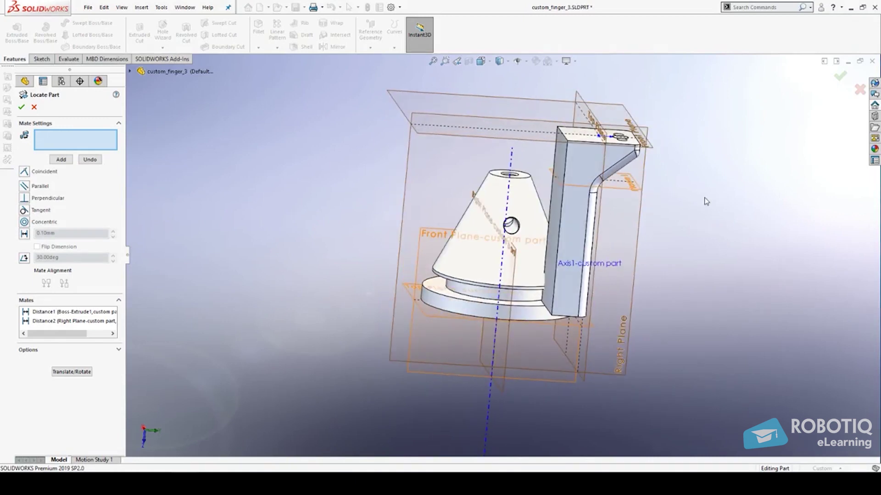
middle_drag(705, 202, 288, 286)
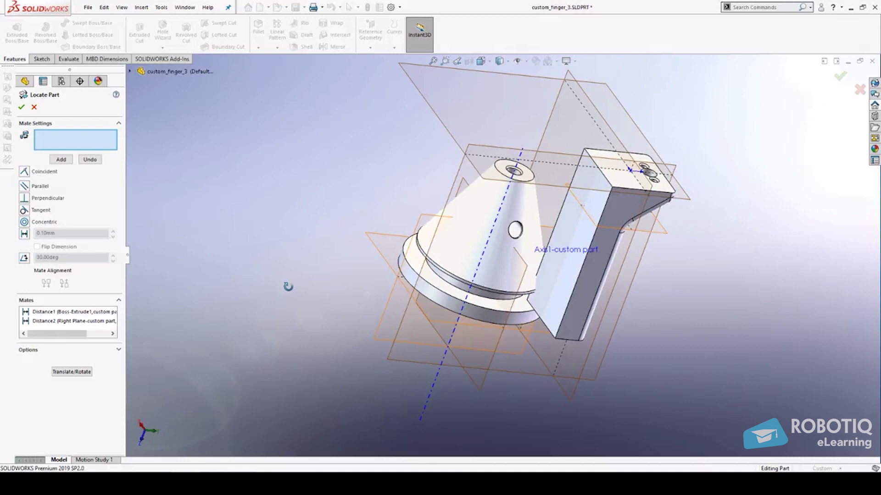
click(386, 315)
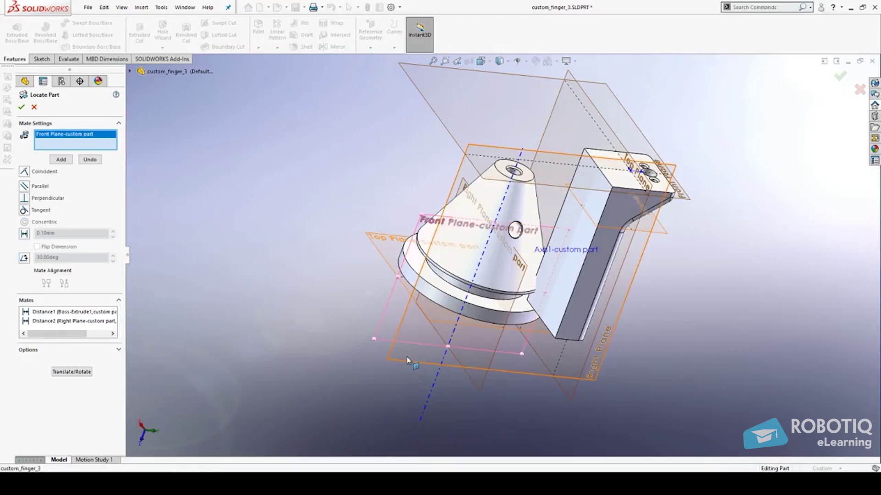
click(407, 361)
Inspect where the custom part's cone and base flange overlap the finger, and accept the part's location
middle_drag(327, 225, 302, 164)
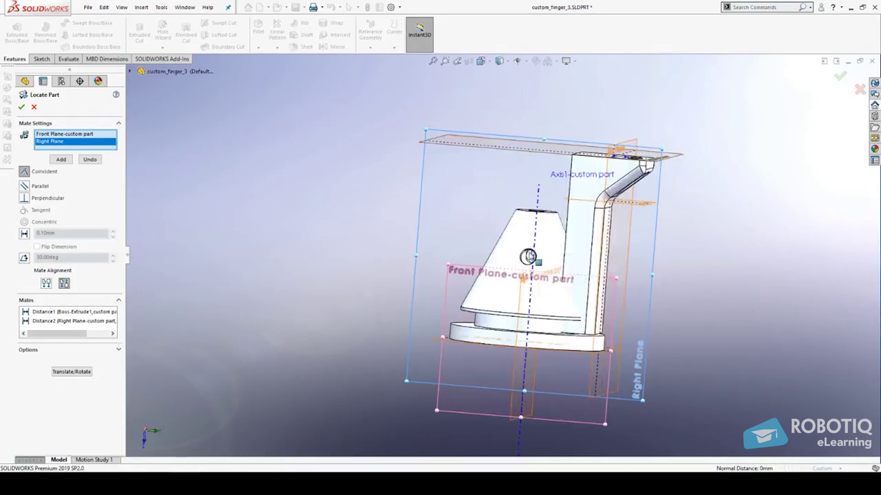
scroll(594, 232, down, 4)
middle_drag(540, 221, 556, 230)
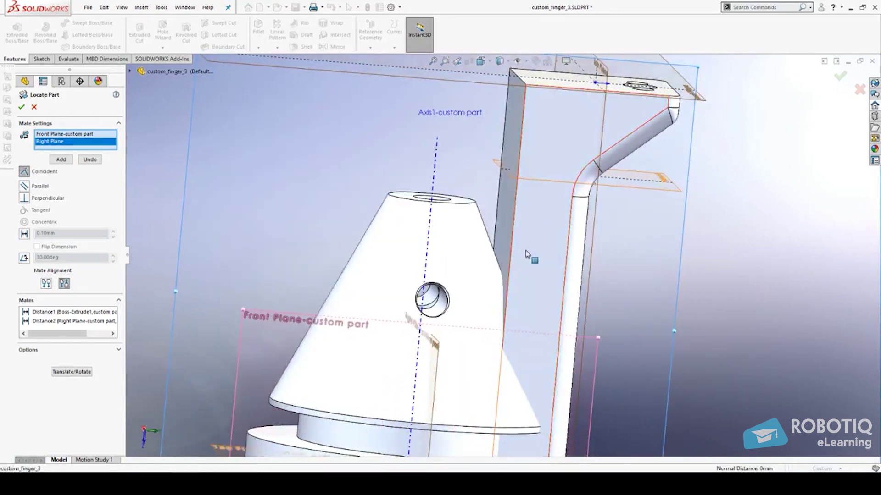
scroll(509, 252, up, 2)
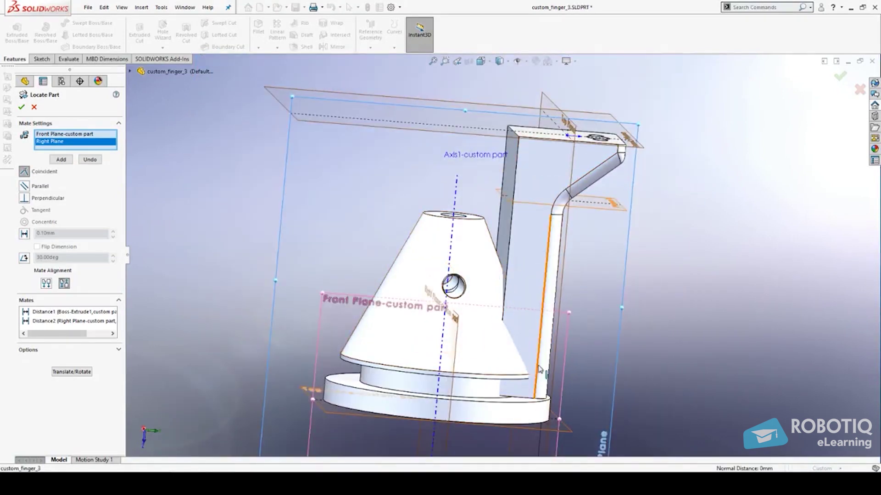
middle_drag(719, 323, 716, 307)
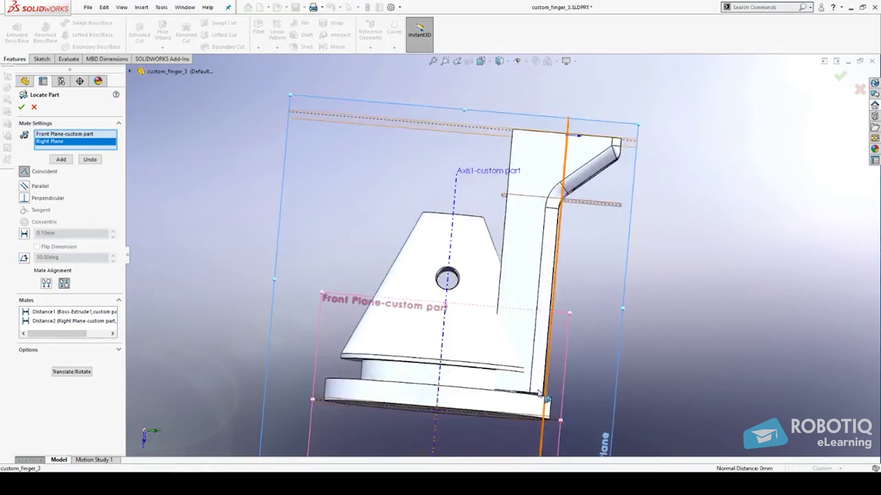
scroll(523, 398, down, 5)
middle_drag(535, 367, 541, 359)
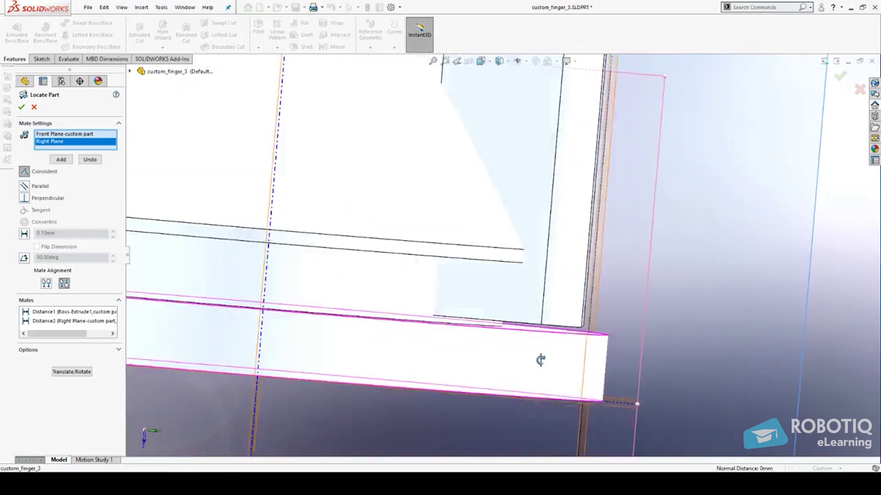
scroll(543, 328, up, 5)
scroll(513, 269, up, 5)
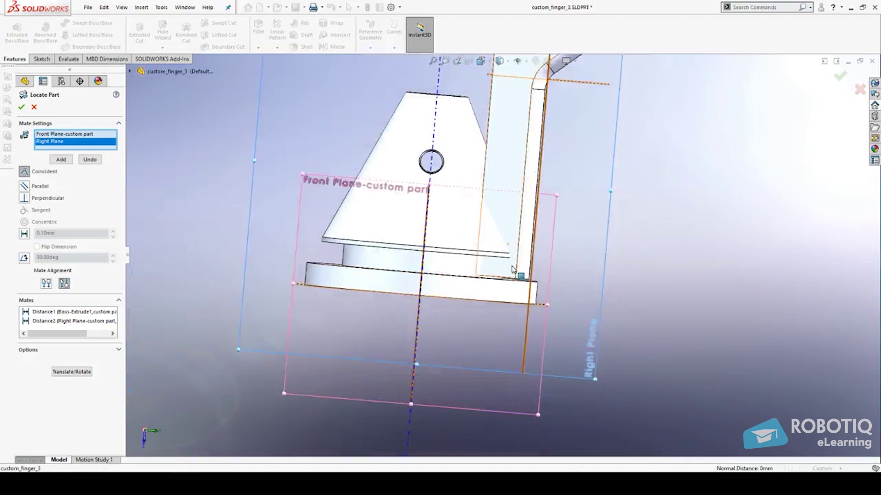
scroll(455, 186, down, 6)
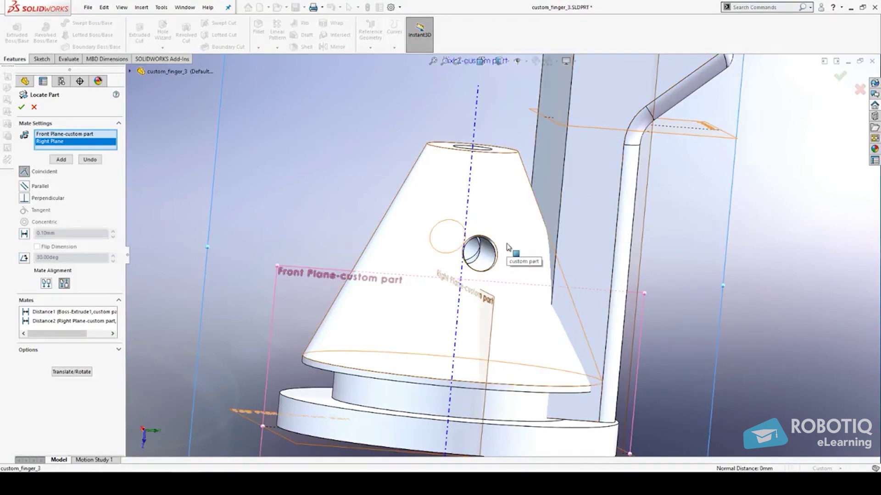
drag(507, 247, 489, 259)
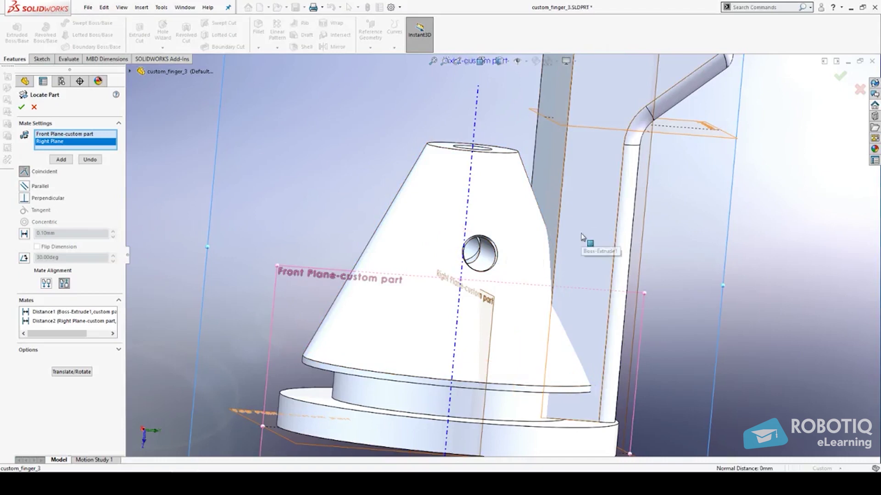
click(22, 108)
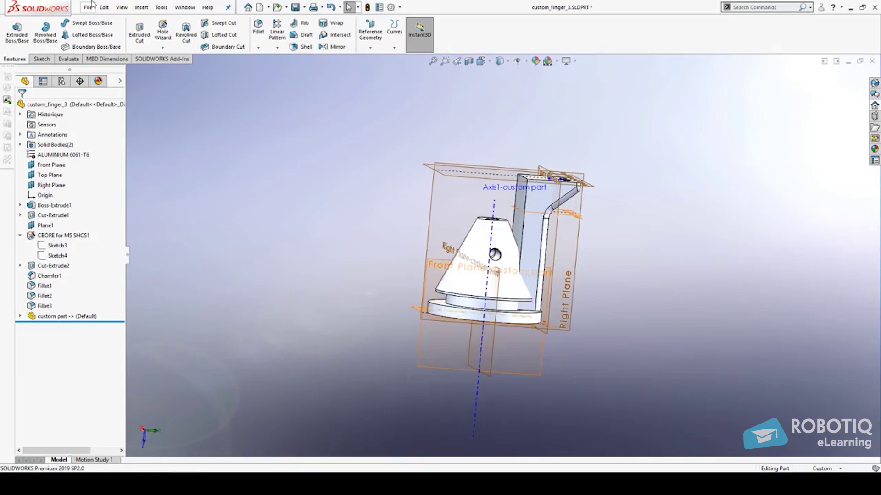
Subtract the custom part's body from the finger body with Combine, using the finger as the main body
click(162, 7)
mouse_move(148, 9)
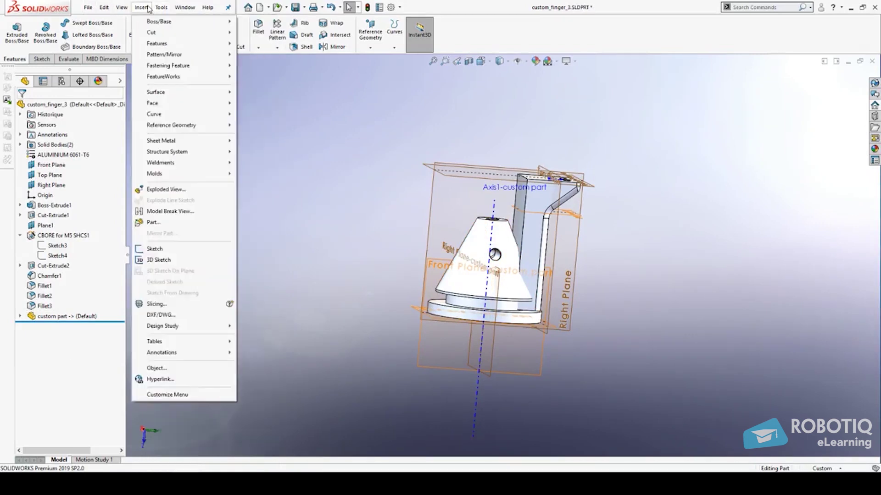
mouse_move(170, 44)
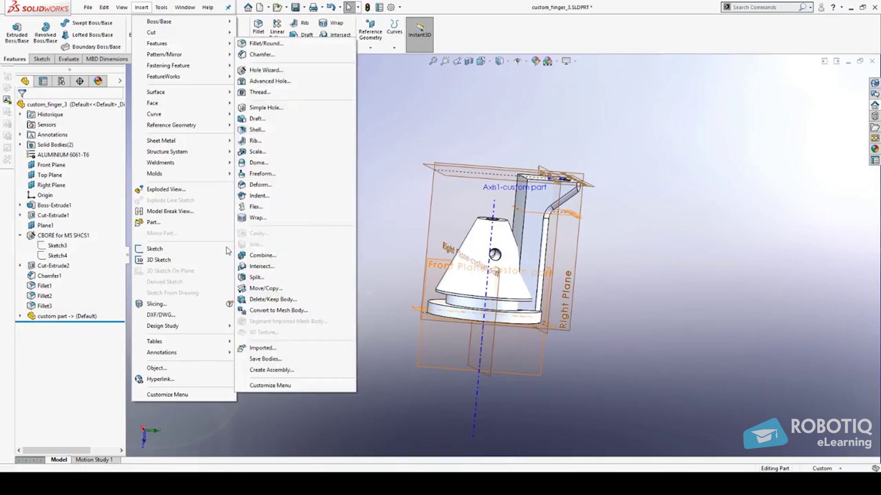
click(263, 256)
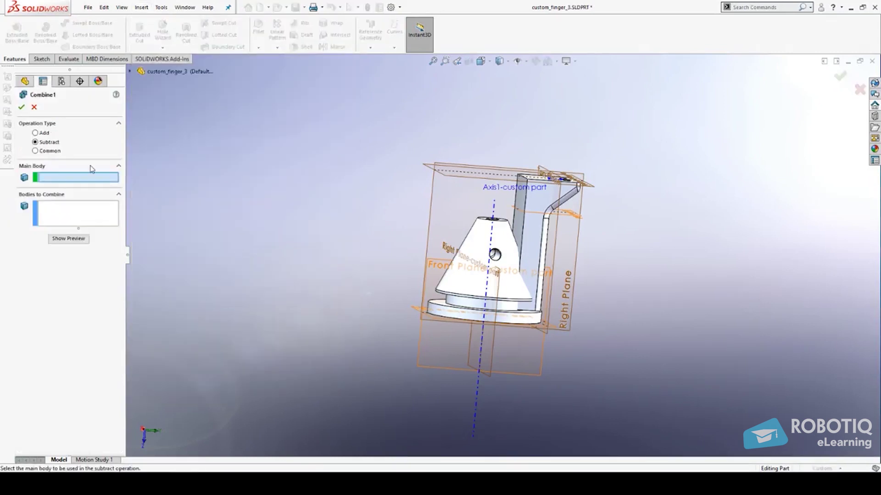
click(534, 197)
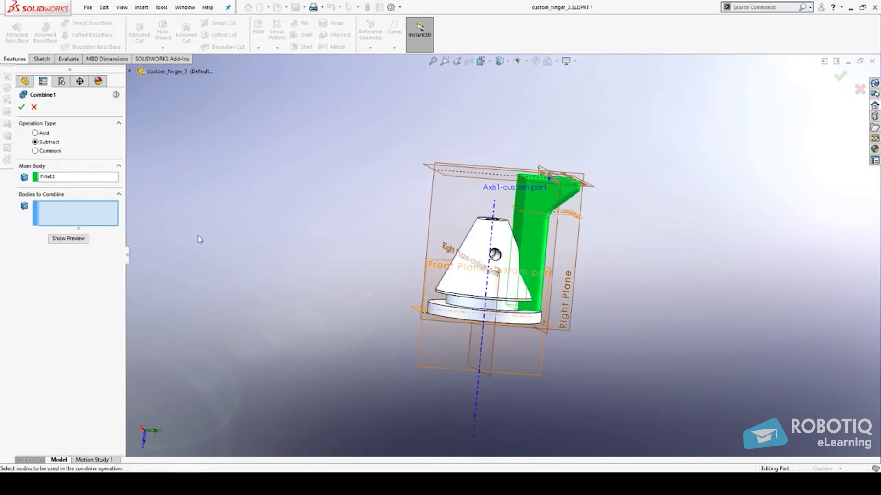
click(458, 281)
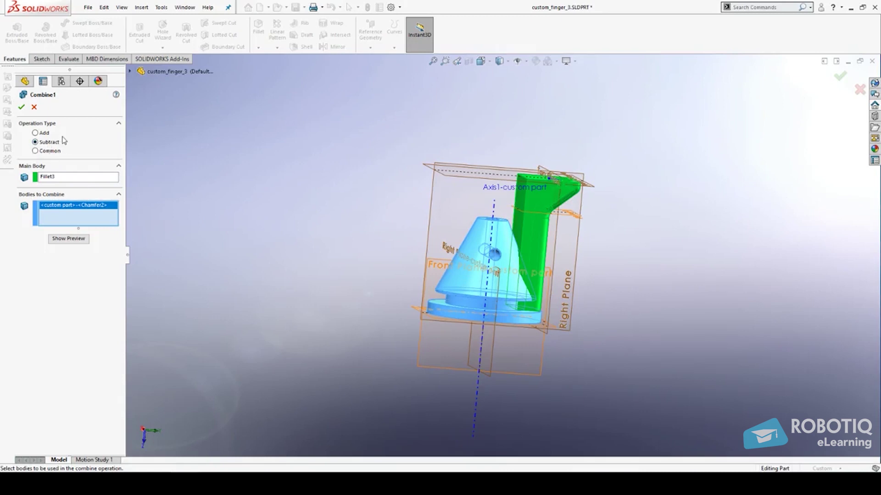
click(840, 76)
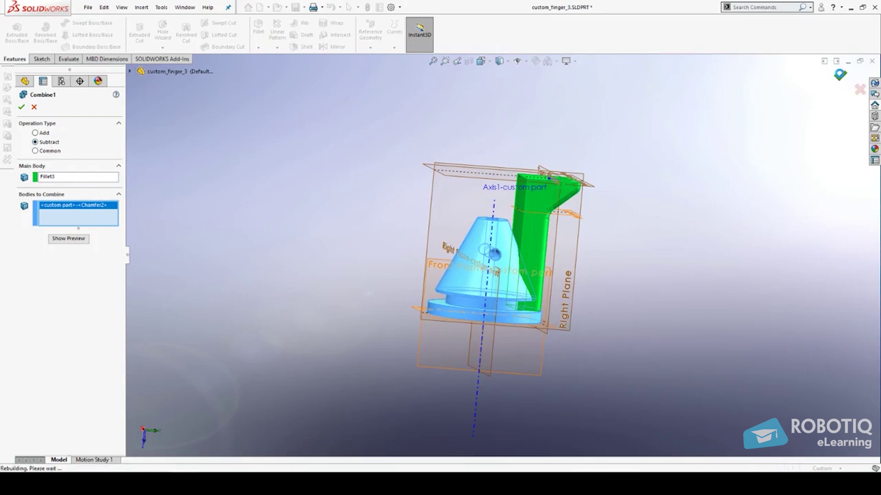
Start a fillet with a 1 mm radius on one vertical corner edge of the curved lip at the finger's tip
scroll(566, 287, down, 3)
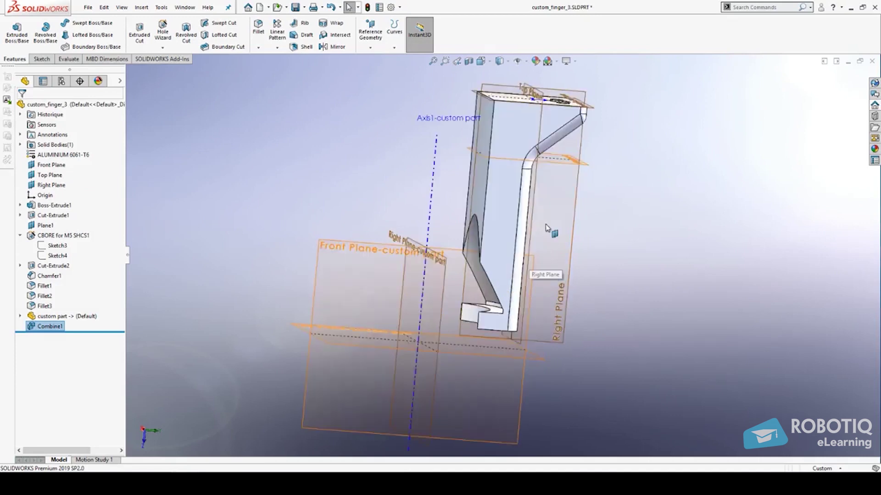
middle_drag(621, 248, 650, 280)
scroll(640, 300, down, 3)
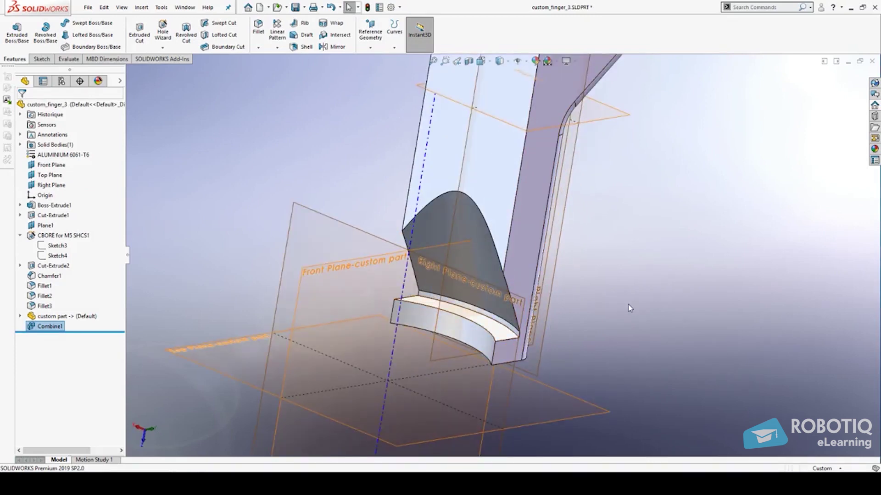
click(258, 28)
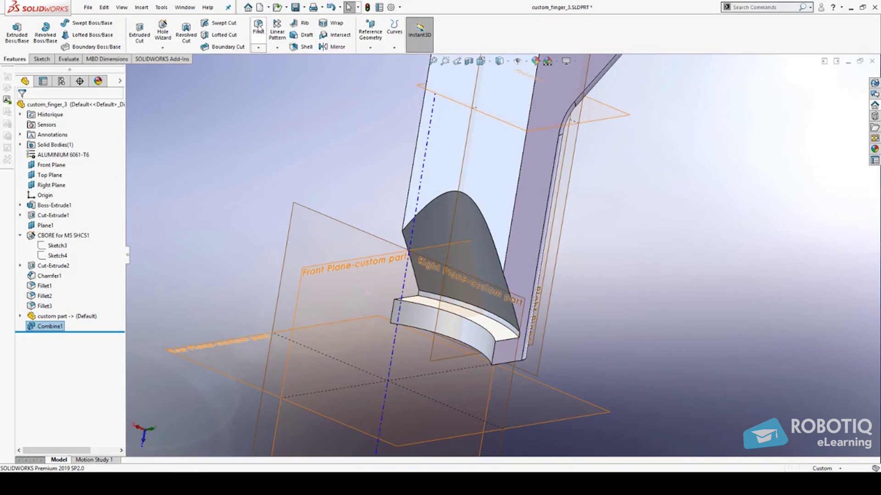
click(495, 352)
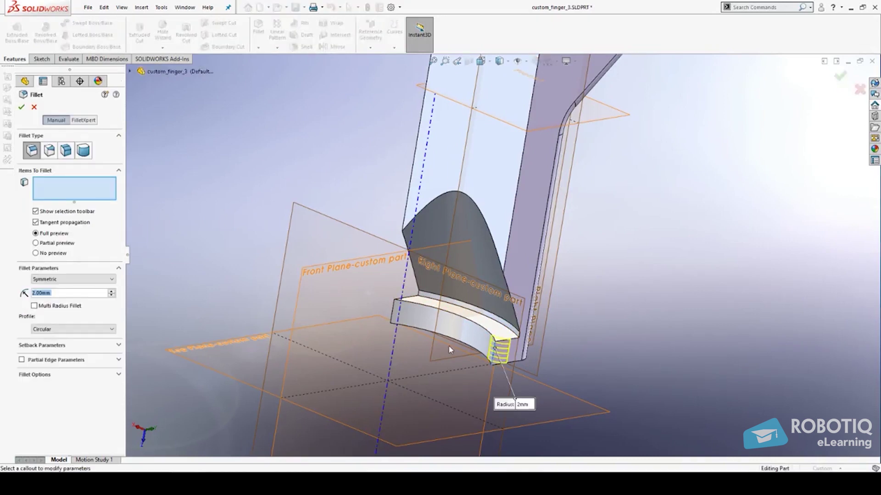
text(1)
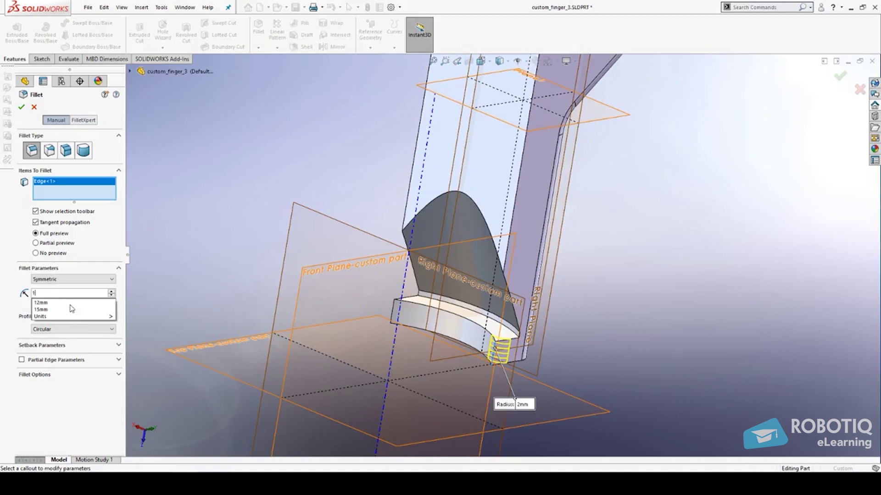
key(Return)
Add the lip's opposite vertical corner edge to the 1 mm fillet and apply it
scroll(368, 246, down, 3)
scroll(400, 301, down, 3)
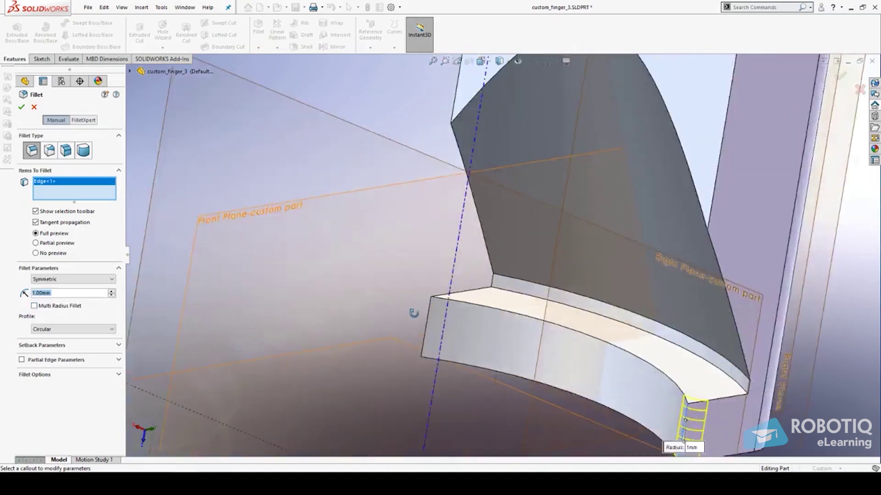
scroll(333, 308, up, 2)
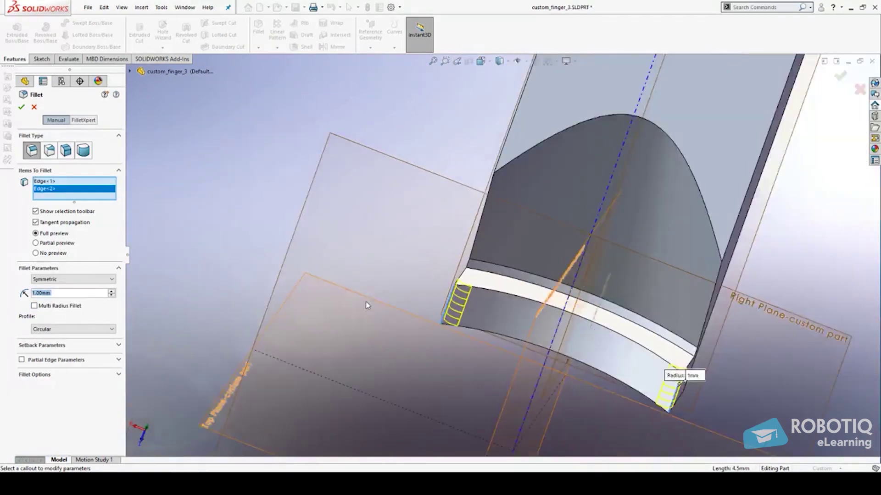
middle_drag(365, 301, 312, 185)
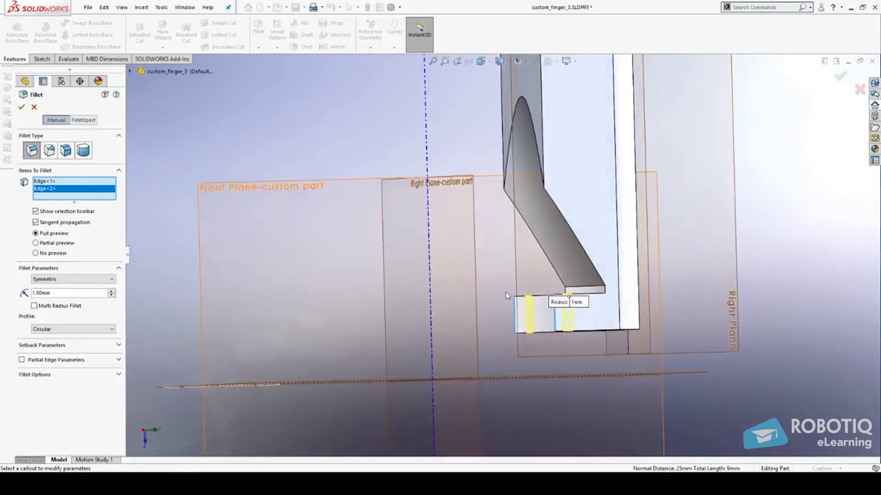
scroll(507, 295, up, 2)
middle_drag(668, 226, 676, 278)
scroll(544, 278, up, 1)
scroll(545, 282, down, 5)
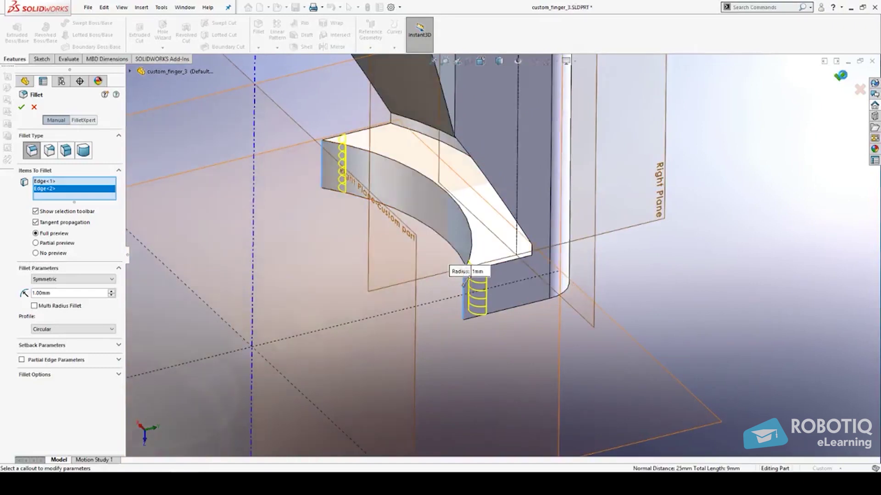
click(840, 75)
Save the finished custom_finger_3 part
scroll(621, 320, up, 5)
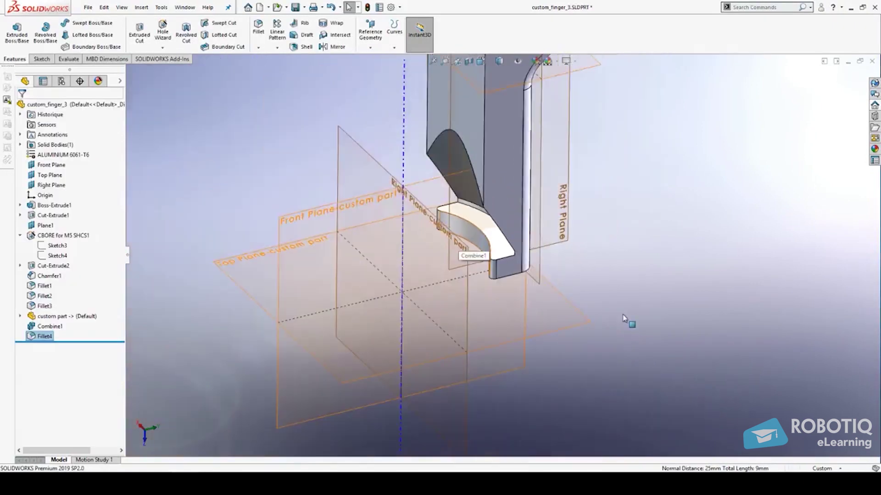
middle_drag(623, 314, 514, 222)
scroll(567, 237, up, 5)
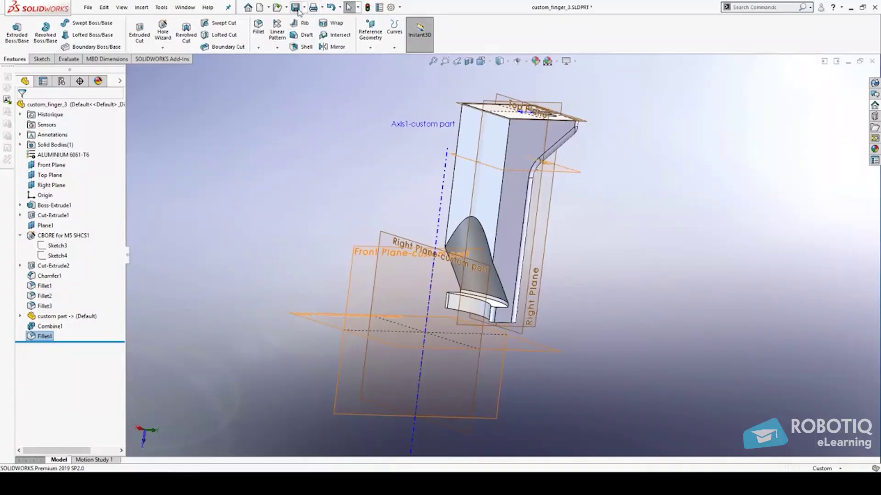
click(296, 7)
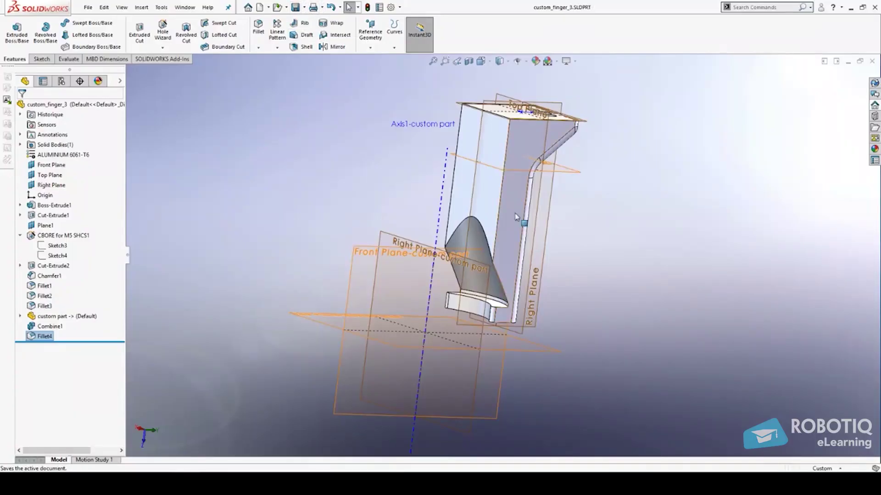
Create a new document from the assembly template and place the custom part in it as the first component
scroll(537, 271, down, 2)
middle_drag(630, 262, 611, 283)
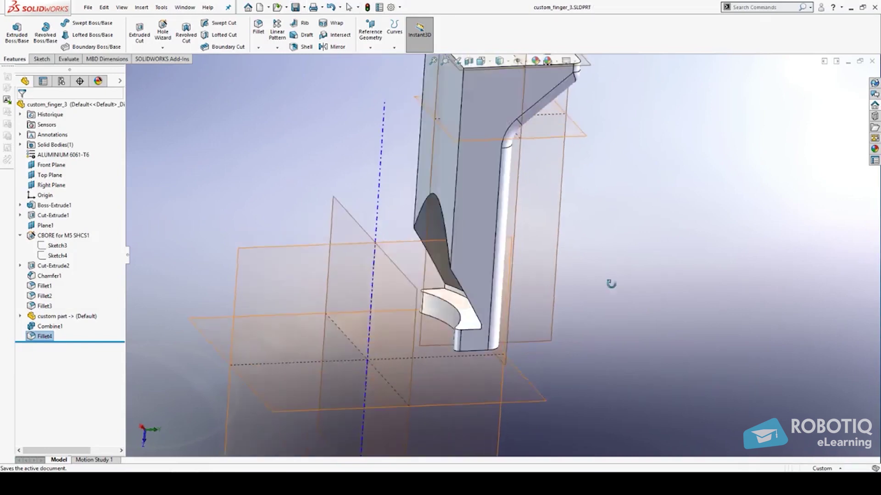
click(261, 8)
click(175, 151)
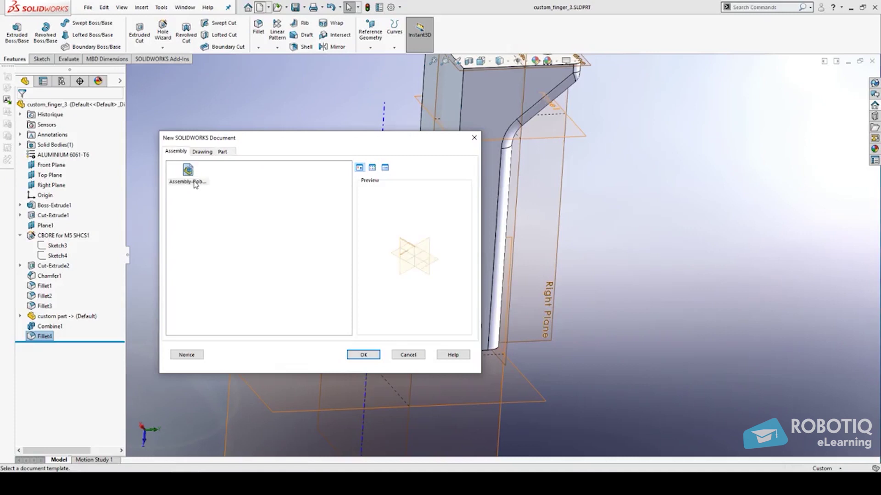
click(188, 172)
click(362, 356)
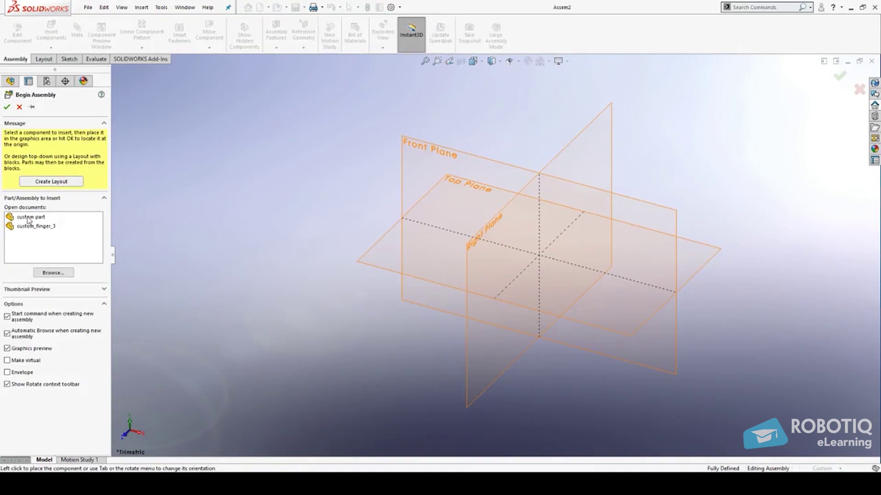
click(29, 218)
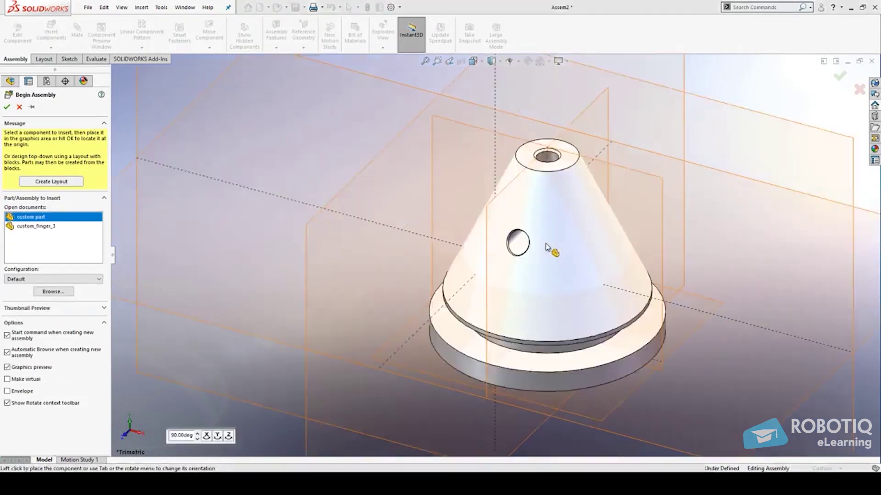
click(546, 248)
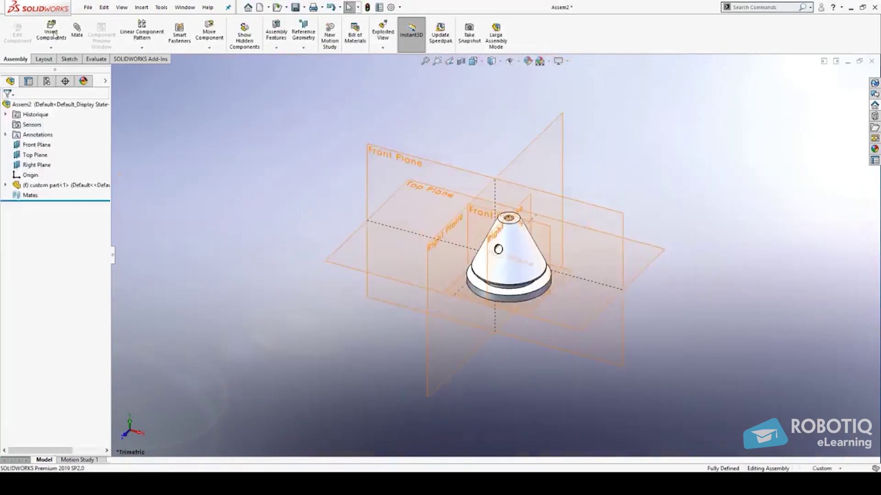
Insert custom_finger_3 beside the custom part and hide the reference planes in the assembly
click(52, 33)
click(32, 214)
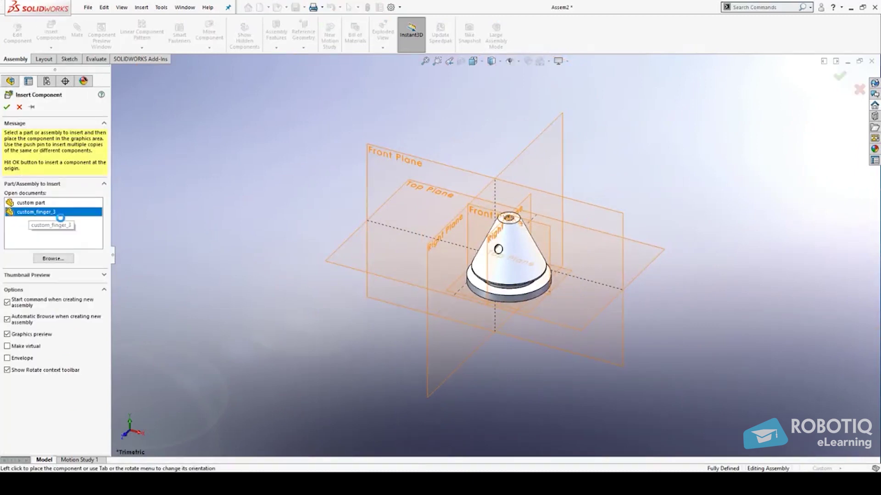
click(584, 228)
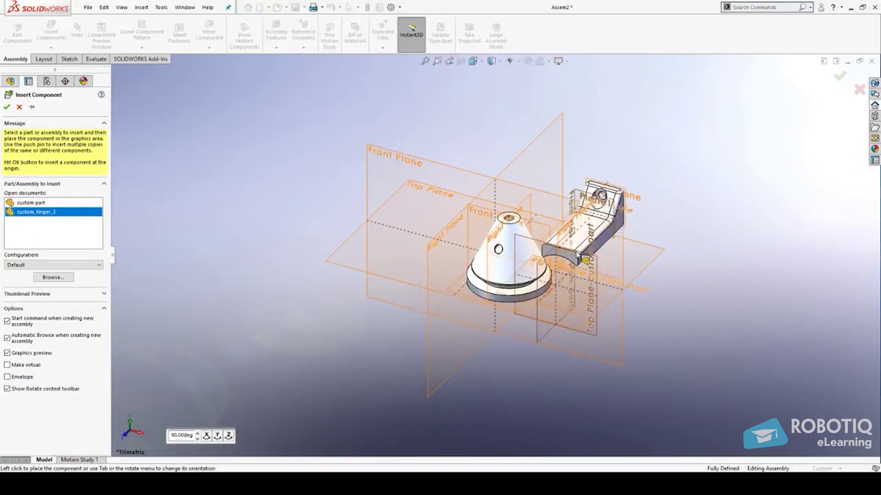
scroll(569, 262, down, 5)
click(558, 263)
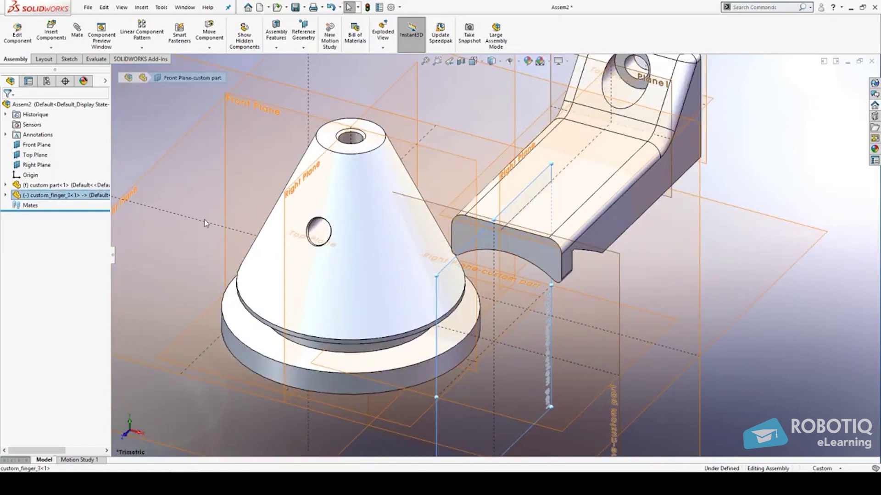
click(692, 267)
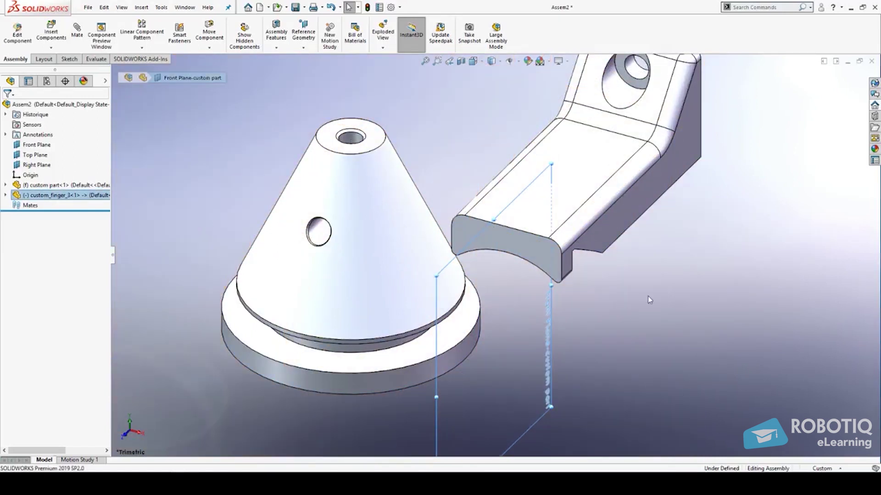
Add a 0.5 mm distance mate between the finger's tip end face and the upper face of the custom part's base flange
click(552, 265)
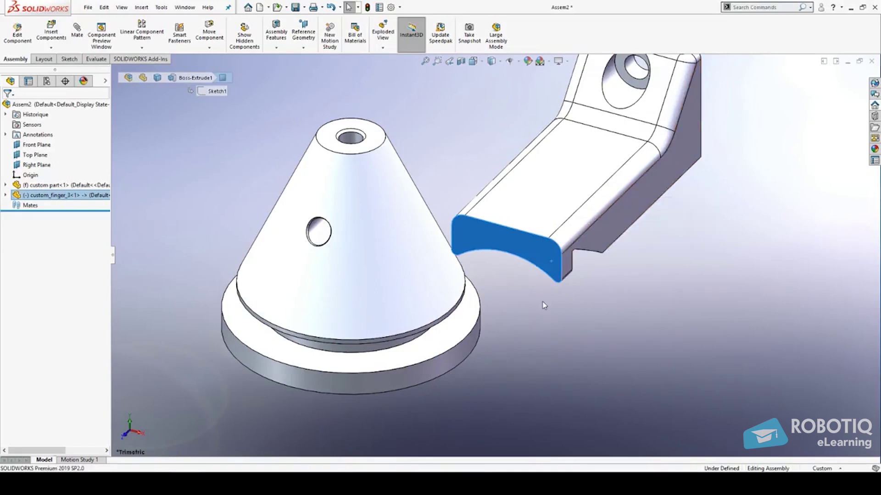
key(m)
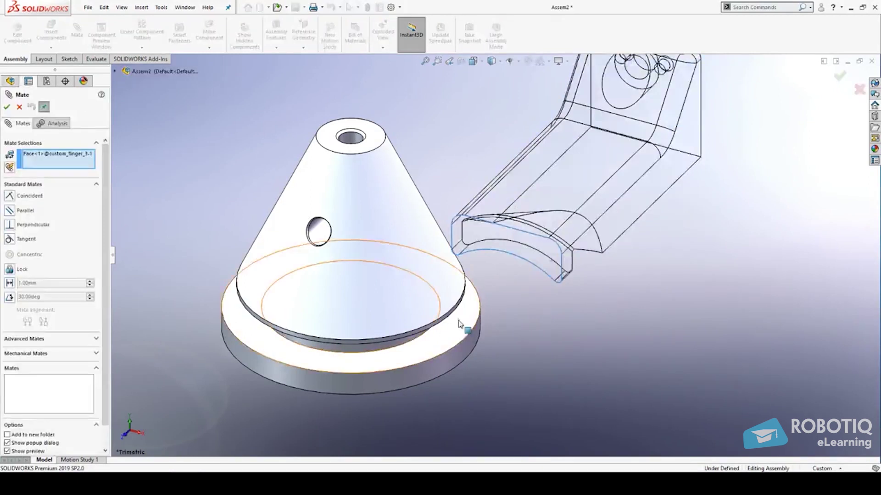
click(459, 320)
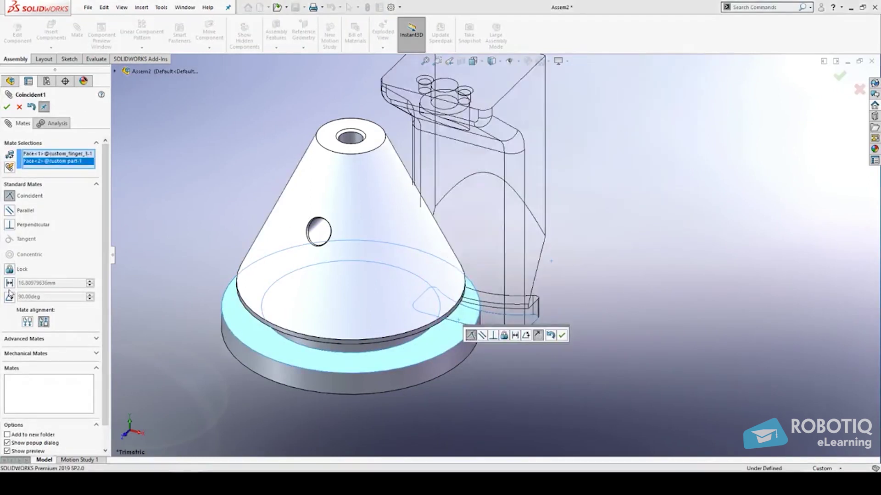
click(9, 283)
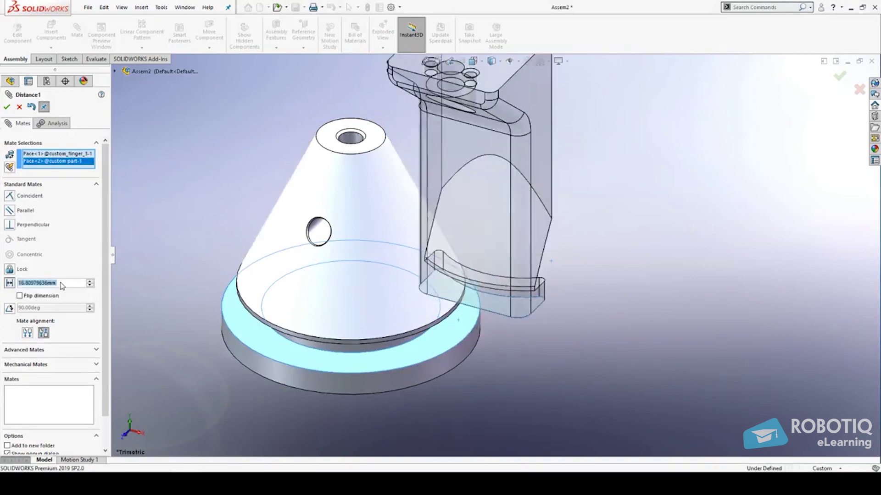
text(0.5)
key(Return)
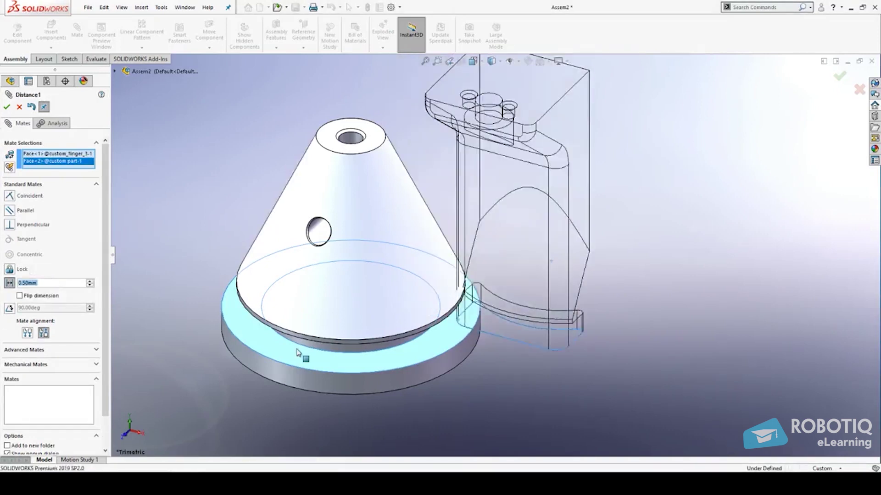
middle_drag(300, 355, 338, 293)
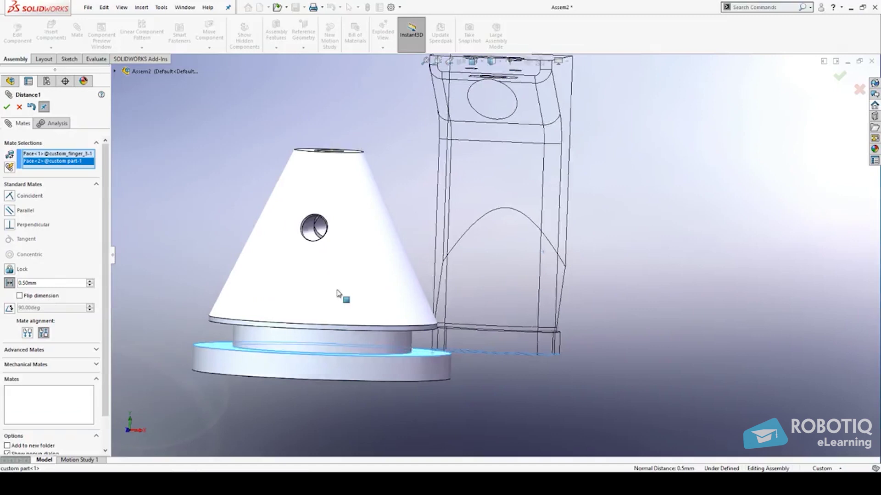
click(7, 107)
Make the finger lip's curved inner face concentric with the custom part's cylindrical neck, check the fit, and finish mating
scroll(485, 262, up, 1)
middle_drag(470, 314, 404, 324)
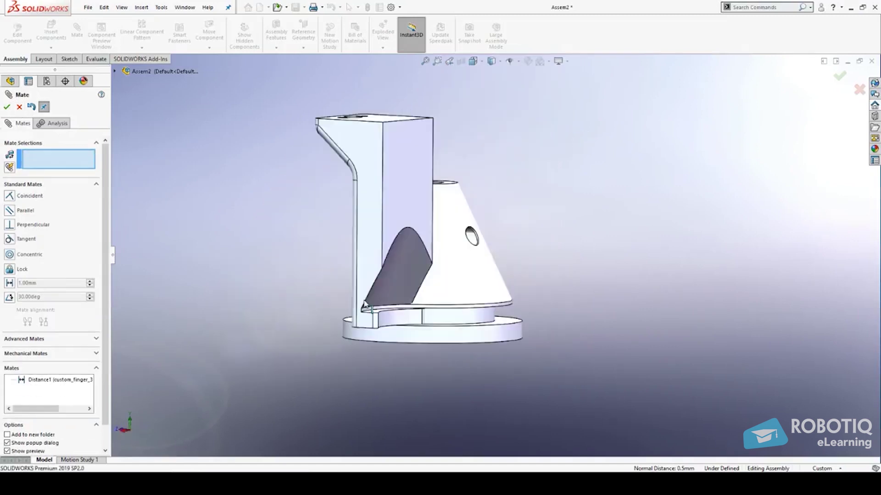
click(404, 325)
click(452, 316)
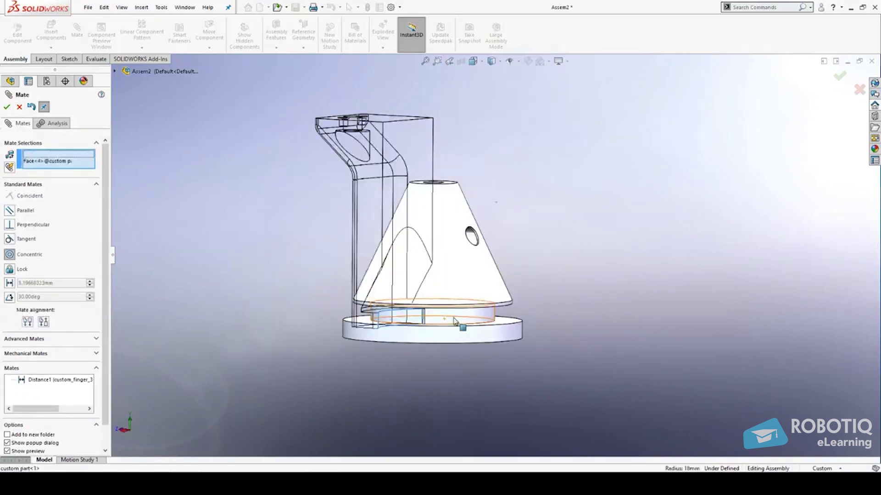
click(568, 332)
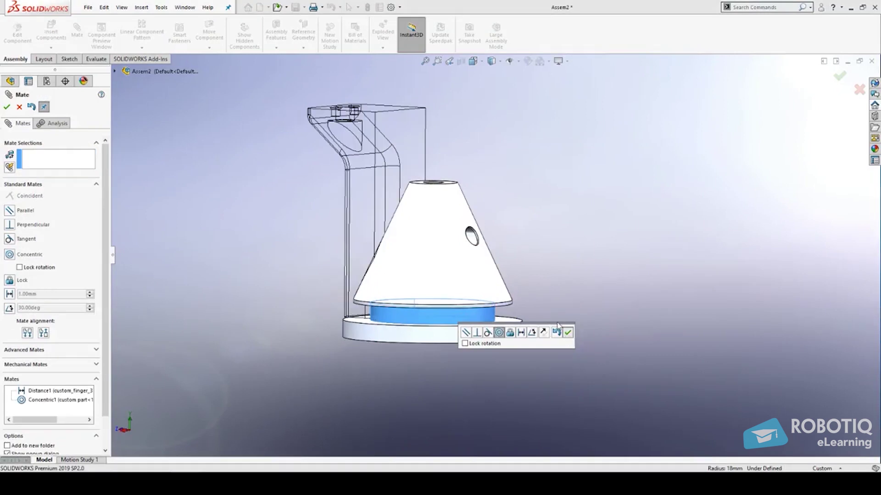
middle_drag(526, 212, 433, 286)
scroll(434, 285, down, 5)
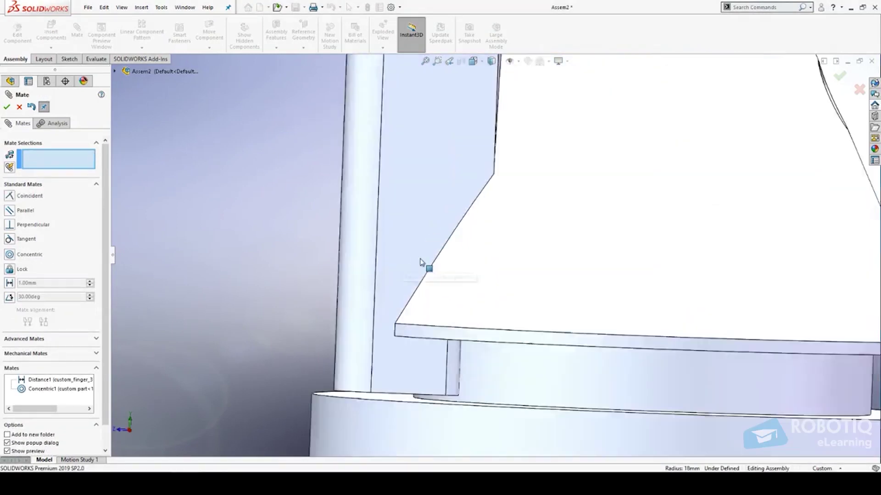
scroll(473, 265, up, 6)
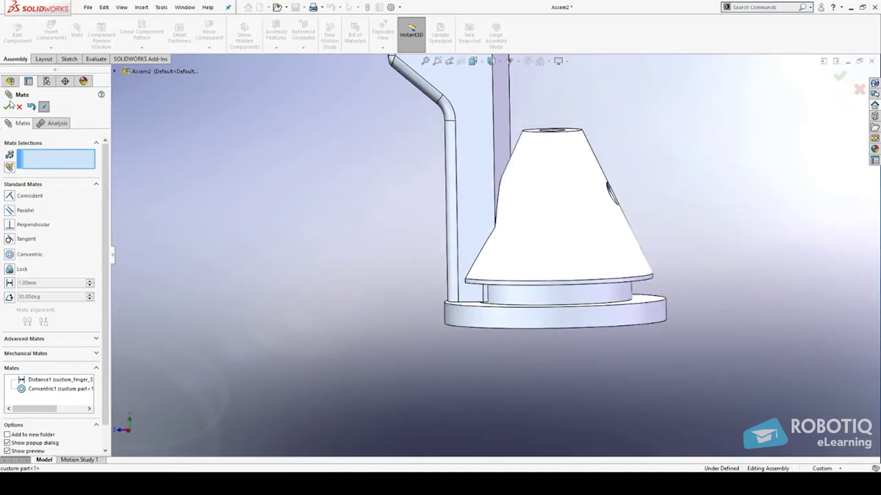
click(8, 106)
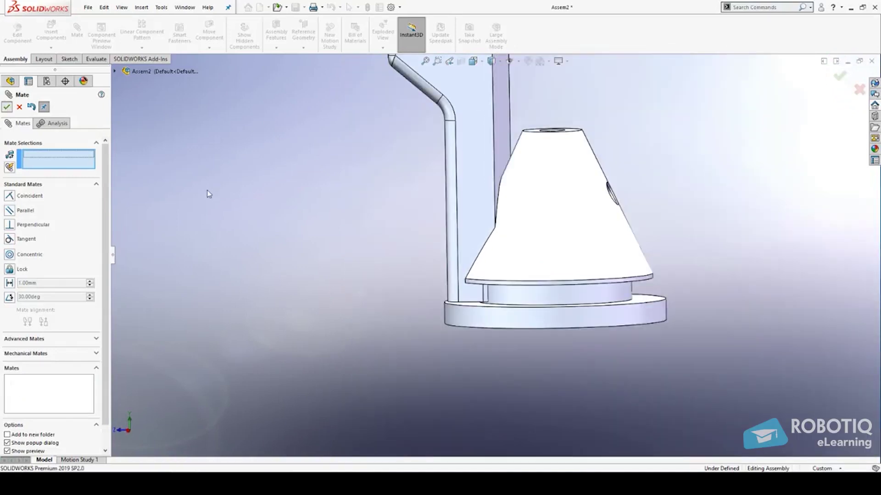
Insert a second custom_finger_3 on the opposite side of the custom part from the first finger
click(51, 32)
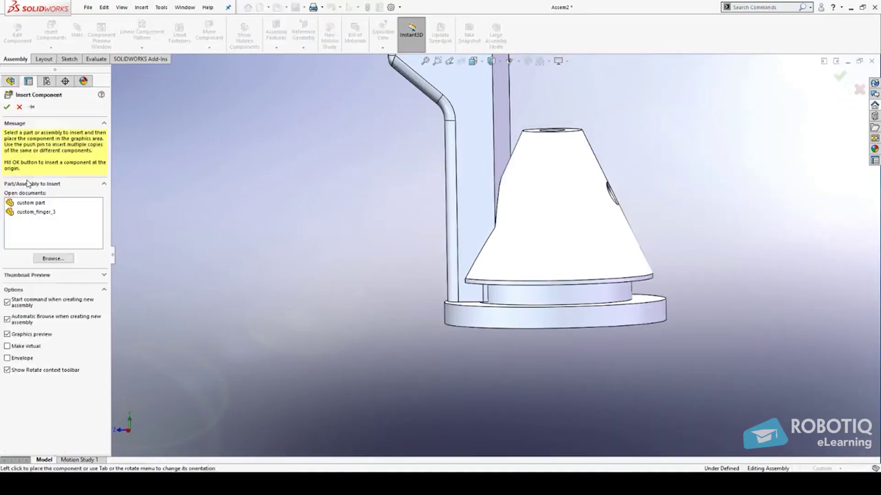
click(35, 212)
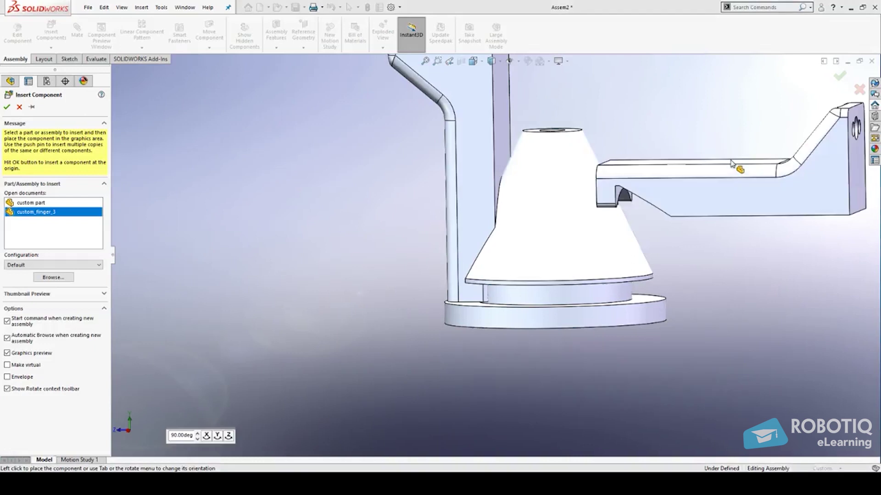
click(652, 221)
scroll(749, 198, up, 2)
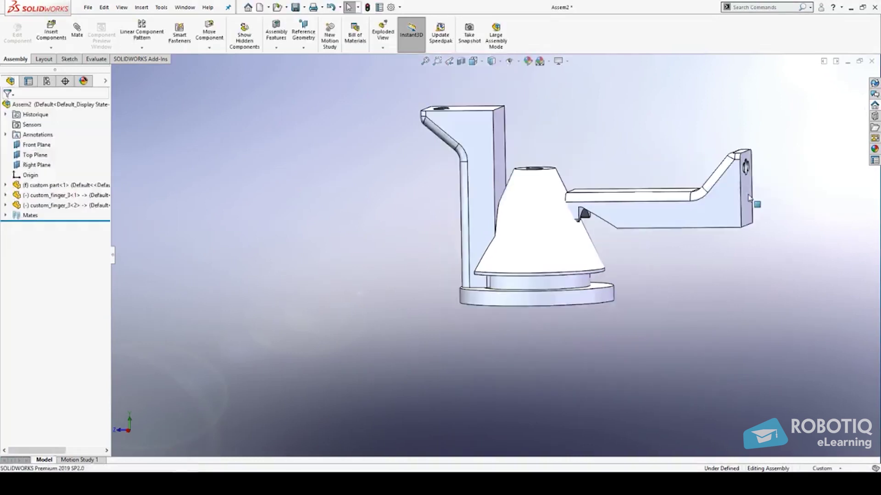
Add a coincident mate between the mounting end faces of the two fingers, the ones with the bolt holes
click(748, 197)
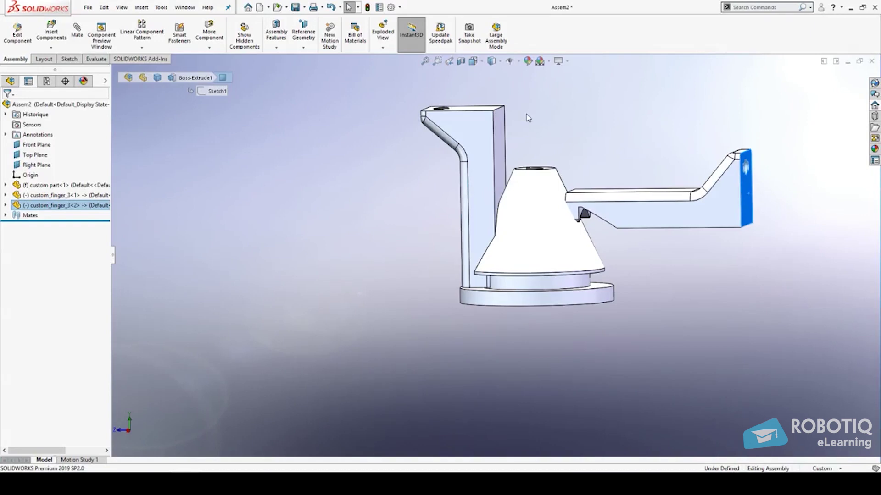
middle_drag(526, 116, 522, 156)
click(479, 112)
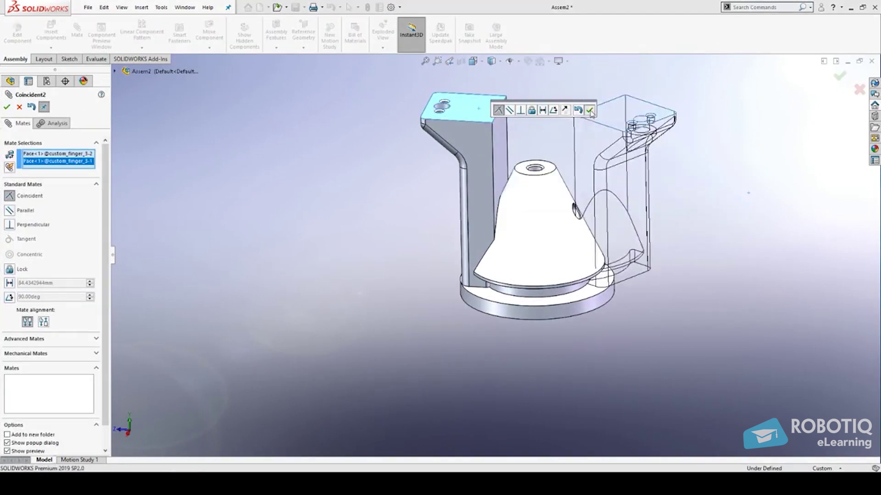
click(589, 110)
Add a parallel mate between the flat inner faces of the two fingers so that they face each other
middle_drag(589, 110, 610, 138)
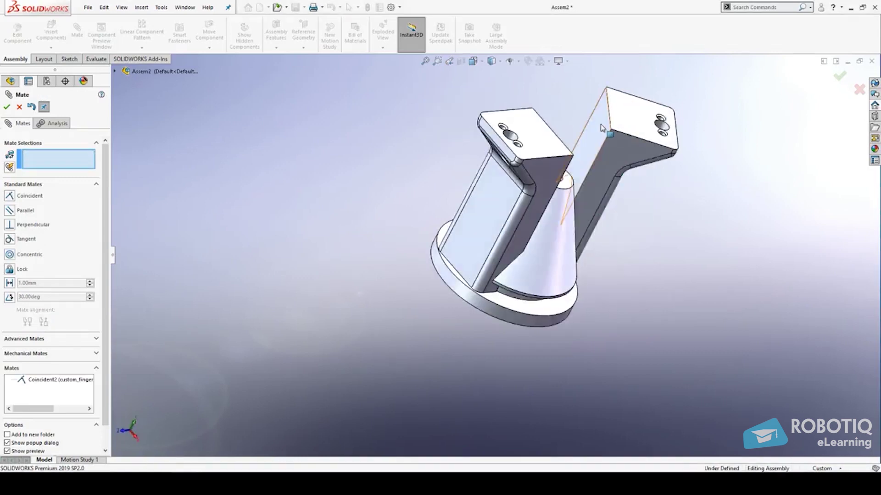
click(597, 202)
middle_drag(597, 204, 501, 149)
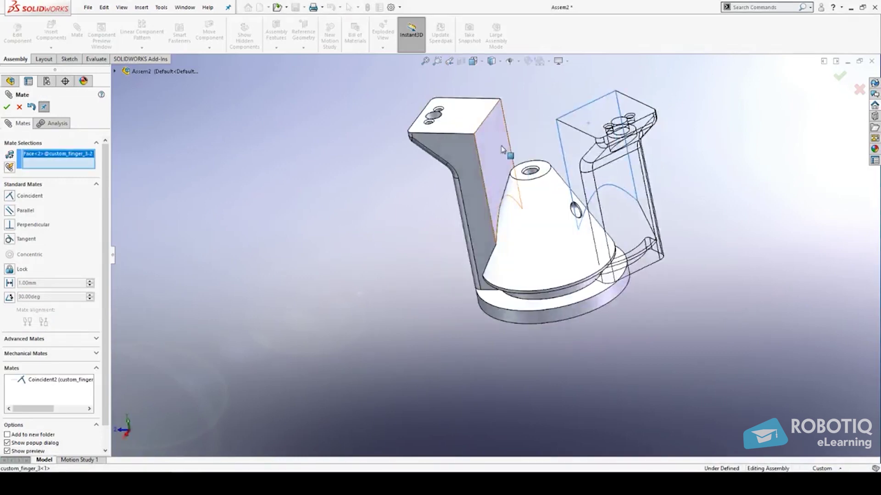
click(502, 150)
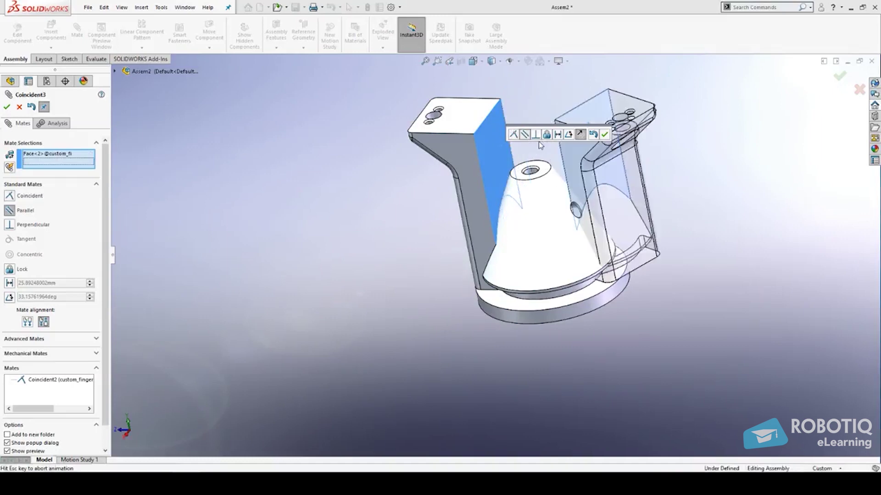
click(604, 135)
Make the second finger's curved lip face concentric with the custom part's cylindrical neck, check the fit, and finish mating
scroll(585, 259, down, 4)
middle_drag(662, 229, 465, 307)
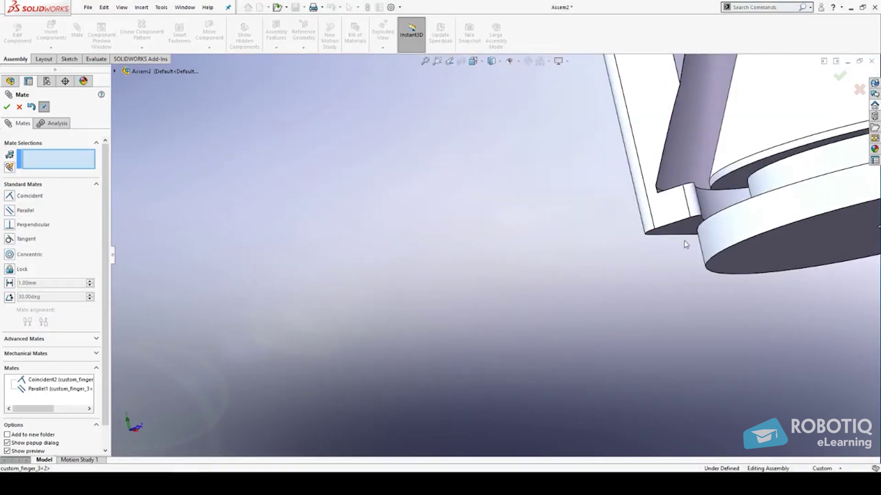
click(780, 175)
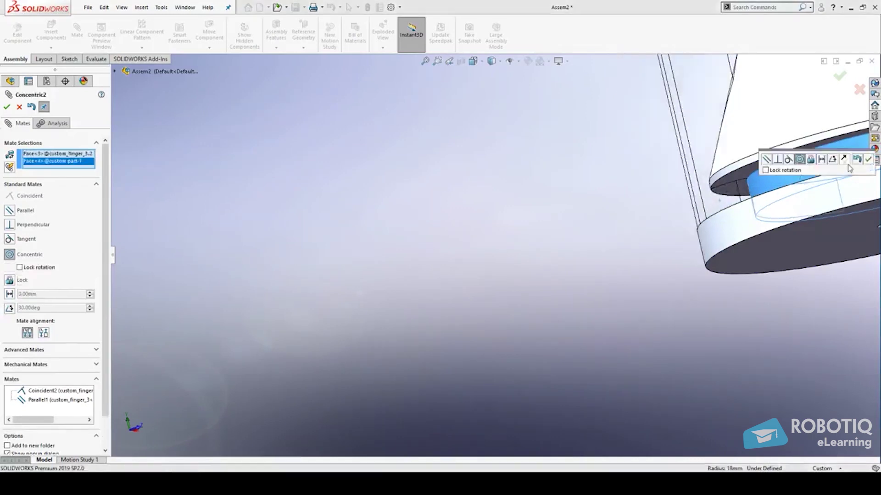
click(868, 159)
scroll(579, 266, up, 5)
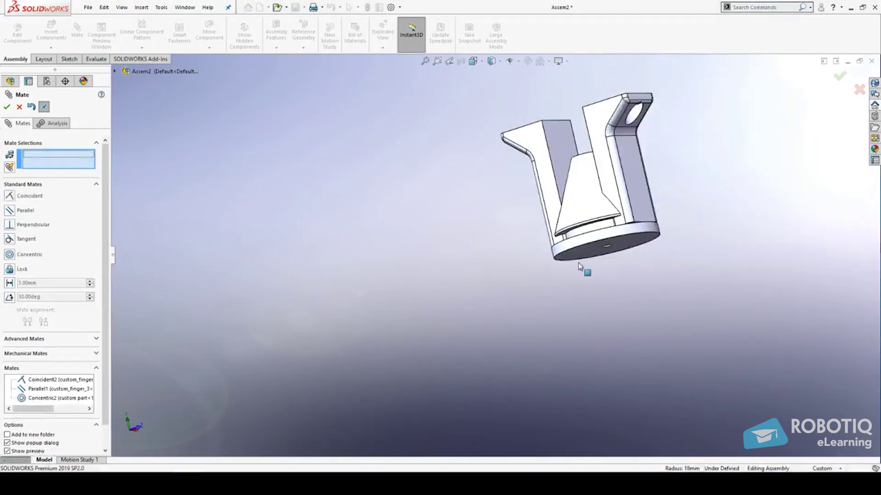
middle_drag(580, 267, 569, 158)
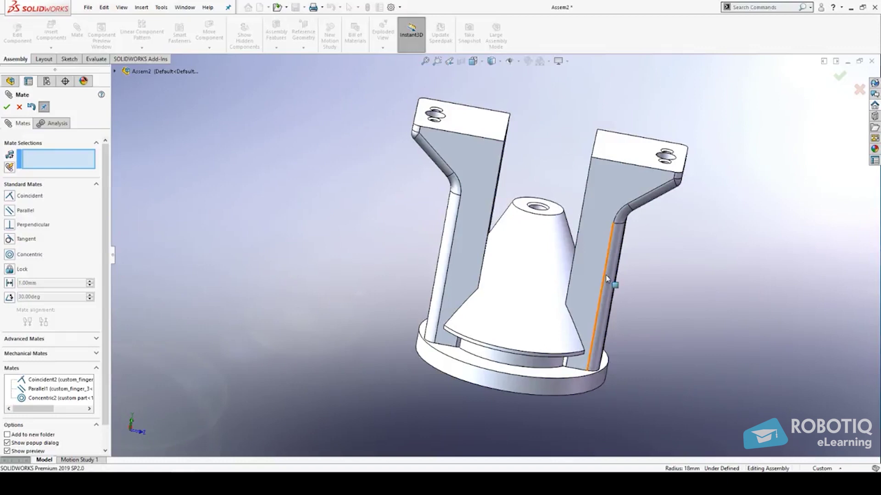
scroll(659, 290, up, 1)
scroll(659, 290, down, 5)
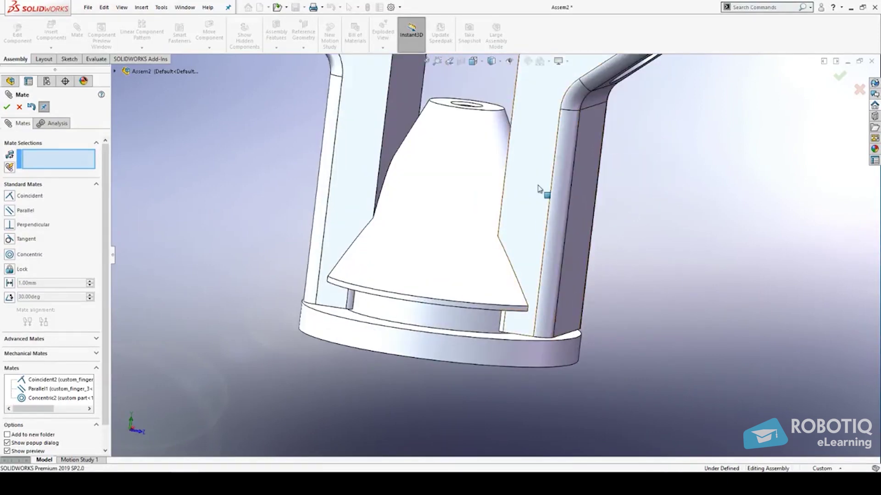
click(16, 108)
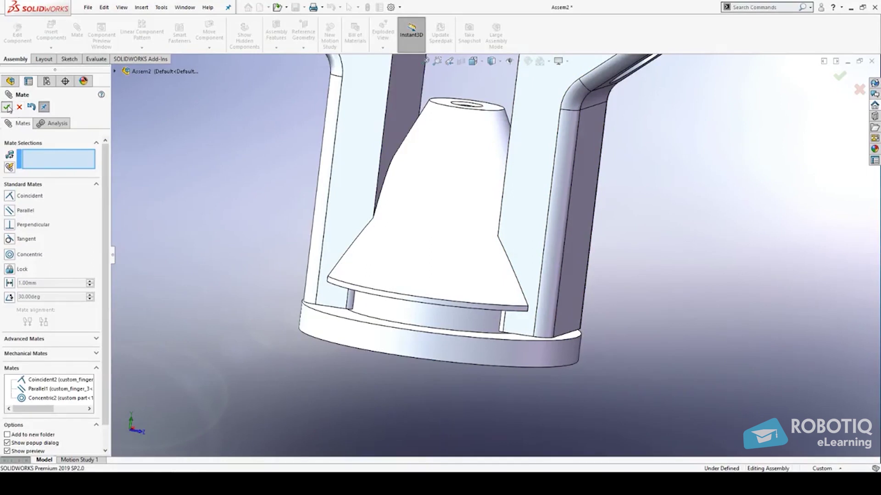
Make the first finger transparent so the custom part can be seen through it
click(550, 165)
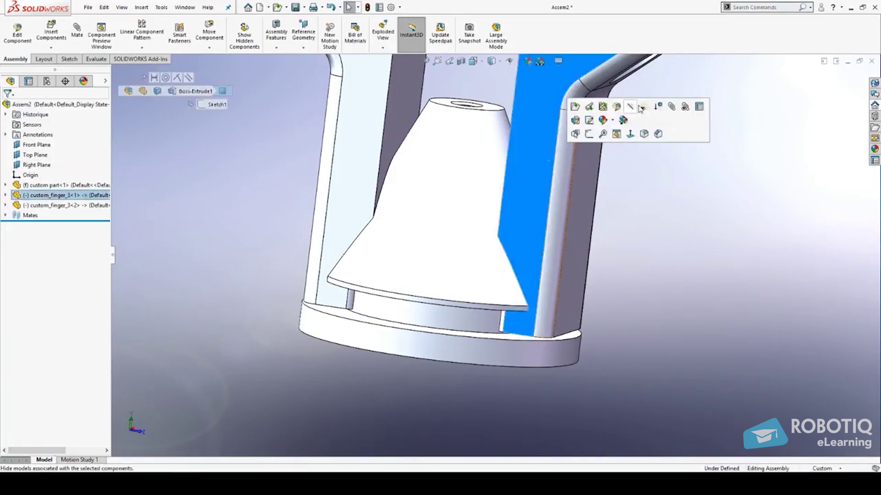
click(615, 105)
click(658, 224)
Examine up close how the transparent finger's lip fits around the custom part's neck between cone and base flange
middle_drag(657, 224, 659, 183)
scroll(526, 278, down, 2)
middle_drag(501, 290, 508, 269)
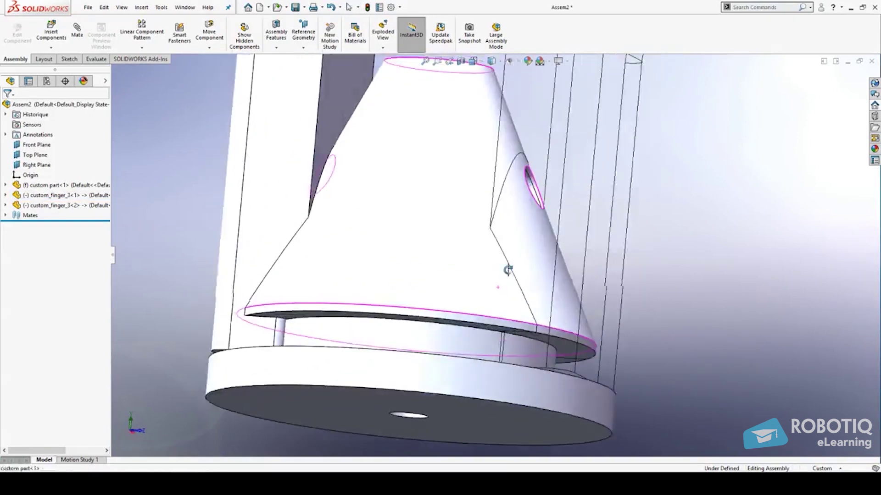
scroll(507, 269, up, 2)
scroll(525, 312, down, 3)
middle_drag(517, 303, 547, 341)
scroll(548, 341, down, 3)
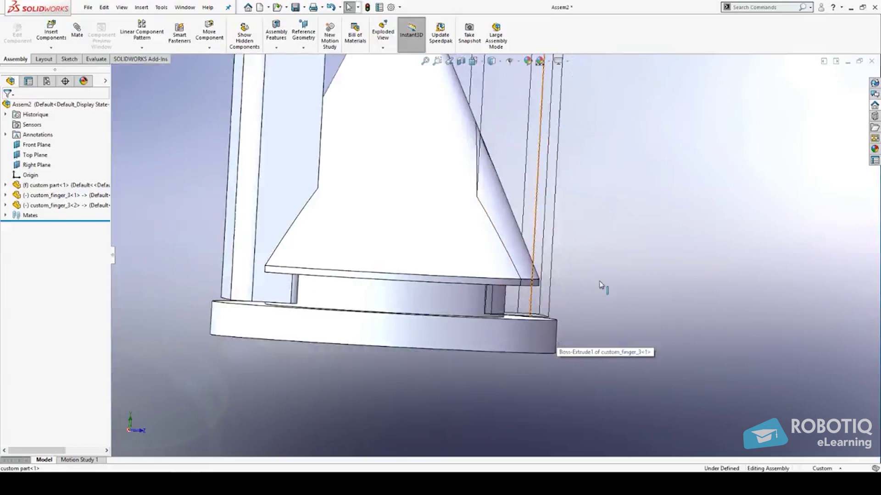
middle_drag(600, 287, 535, 224)
Inspect the whole assembly from several angles to check how both fingers grip the custom part
scroll(540, 228, down, 3)
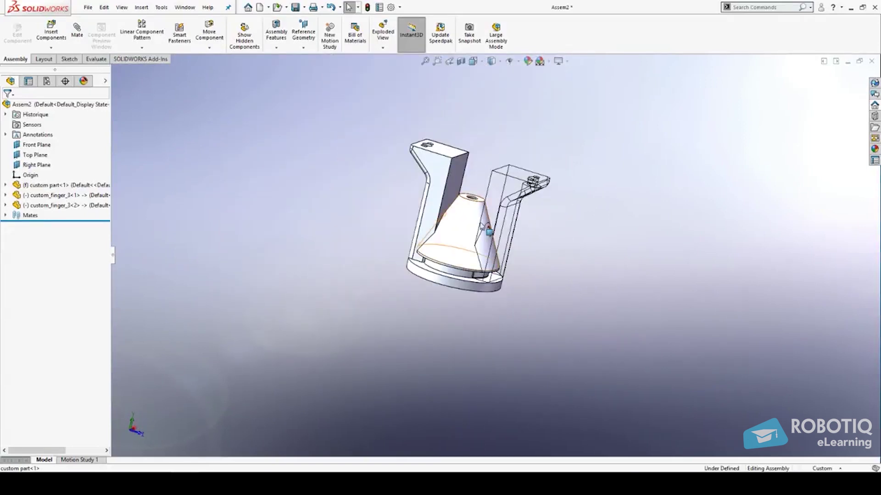
scroll(475, 220, up, 3)
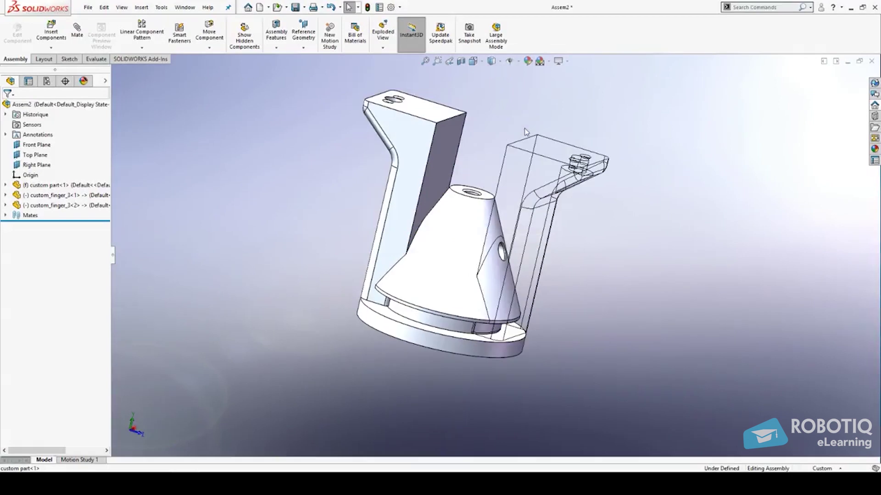
middle_drag(495, 122, 495, 150)
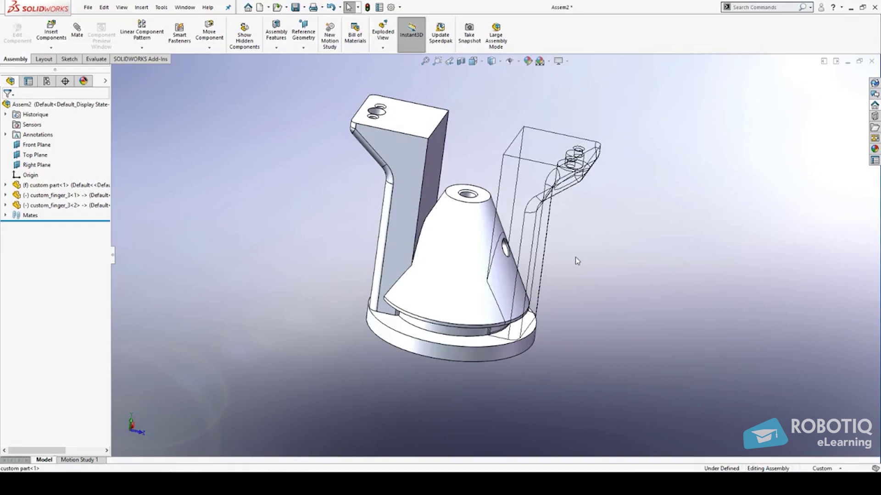
mouse_move(616, 240)
middle_down()
mouse_move(600, 228)
mouse_move(606, 235)
middle_up()
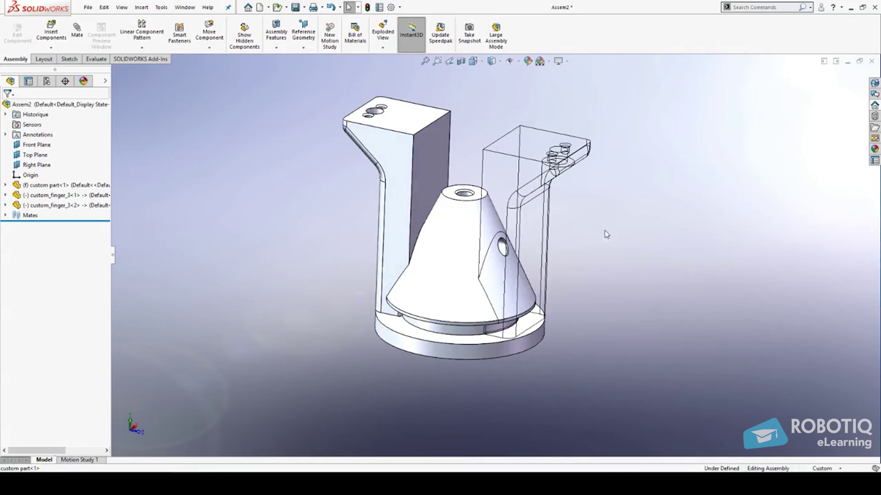
click(557, 164)
scroll(587, 214, up, 1)
middle_drag(568, 204, 591, 194)
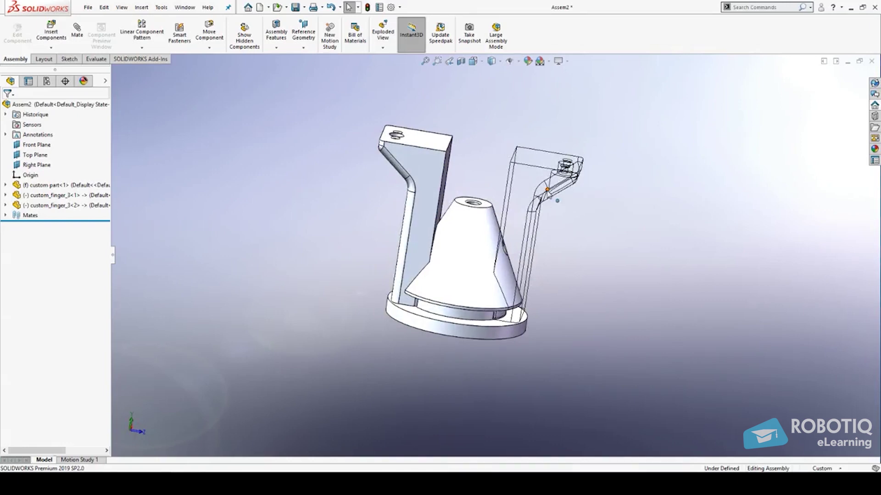
key(Down)
key(Down)
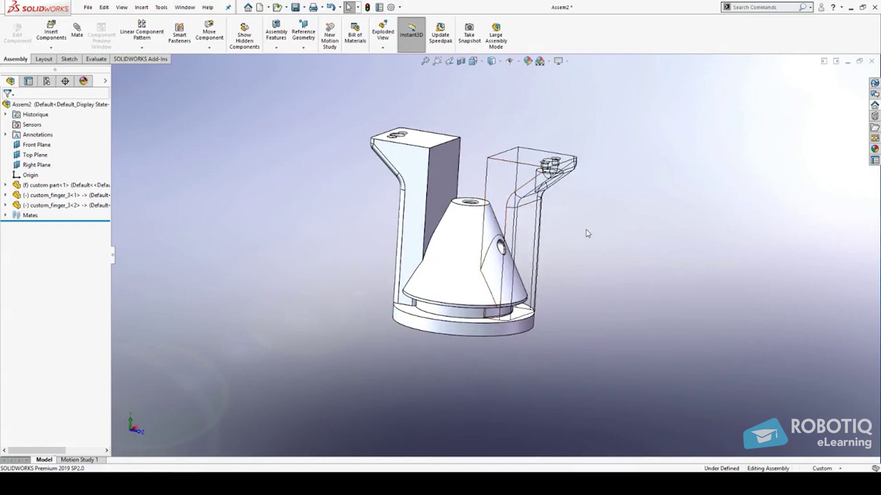
middle_drag(586, 232, 585, 204)
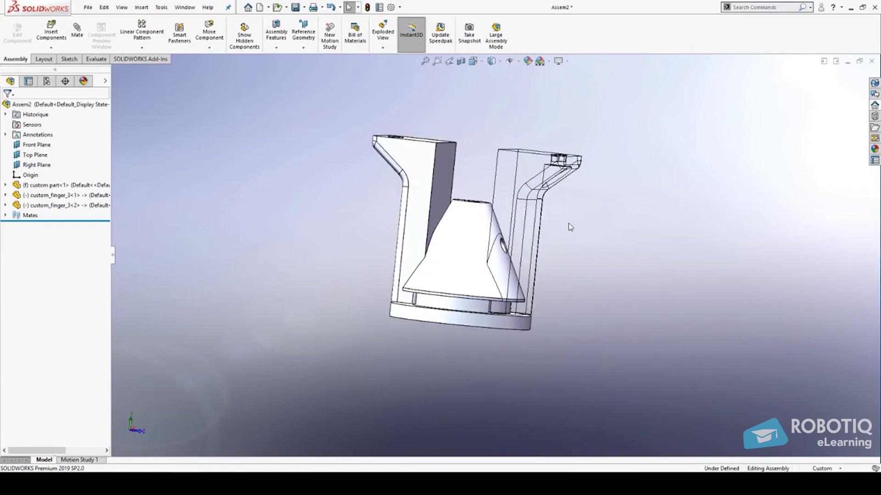
middle_drag(628, 222, 609, 143)
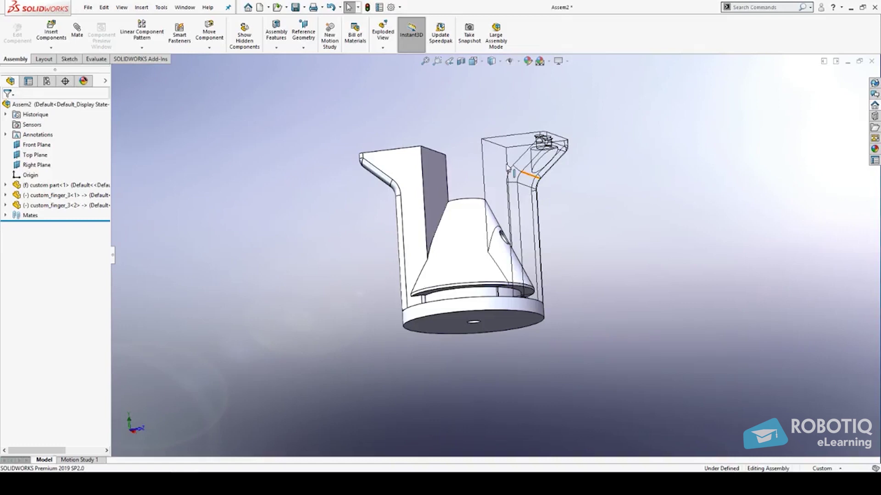